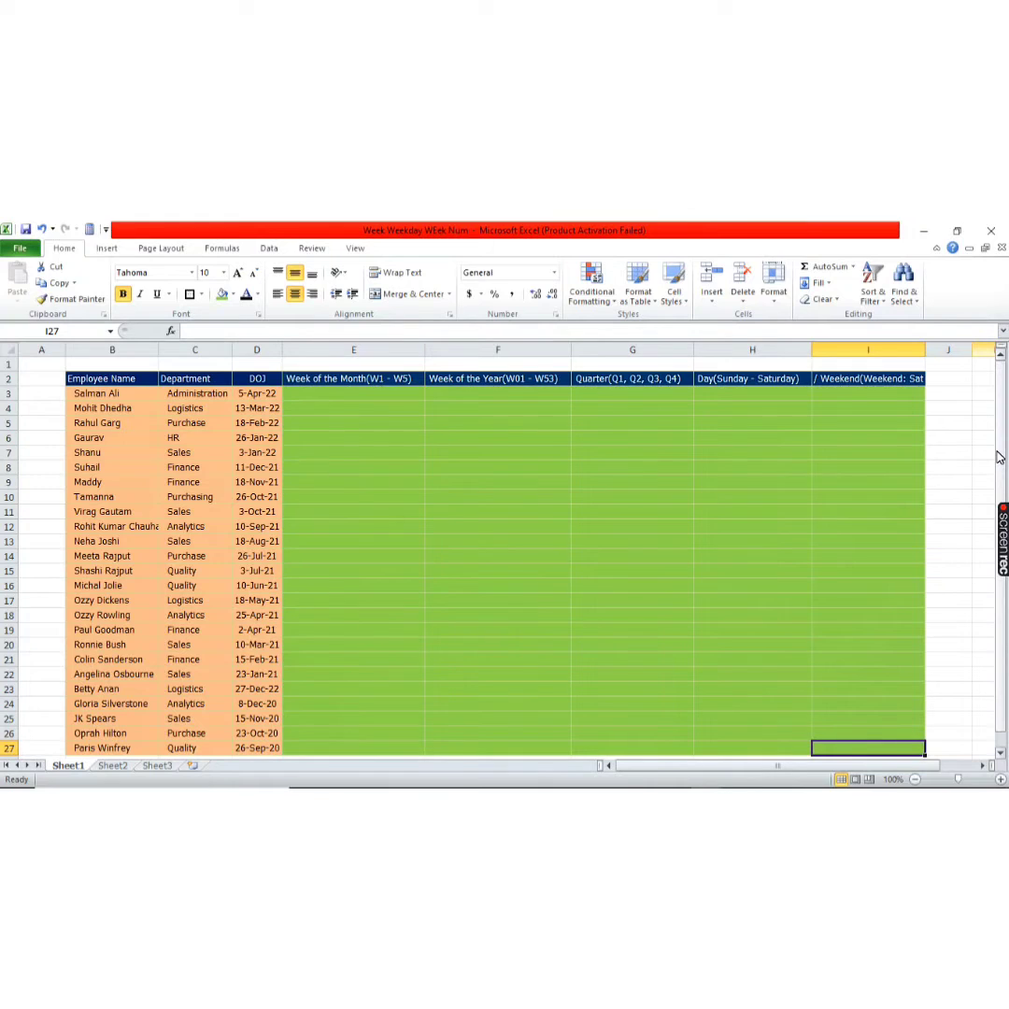
In cell E3, start an IF formula that returns "W5" when DAY(D3)>=28, leaving the value-if-false argument open
key(ctrl+shift+Up)
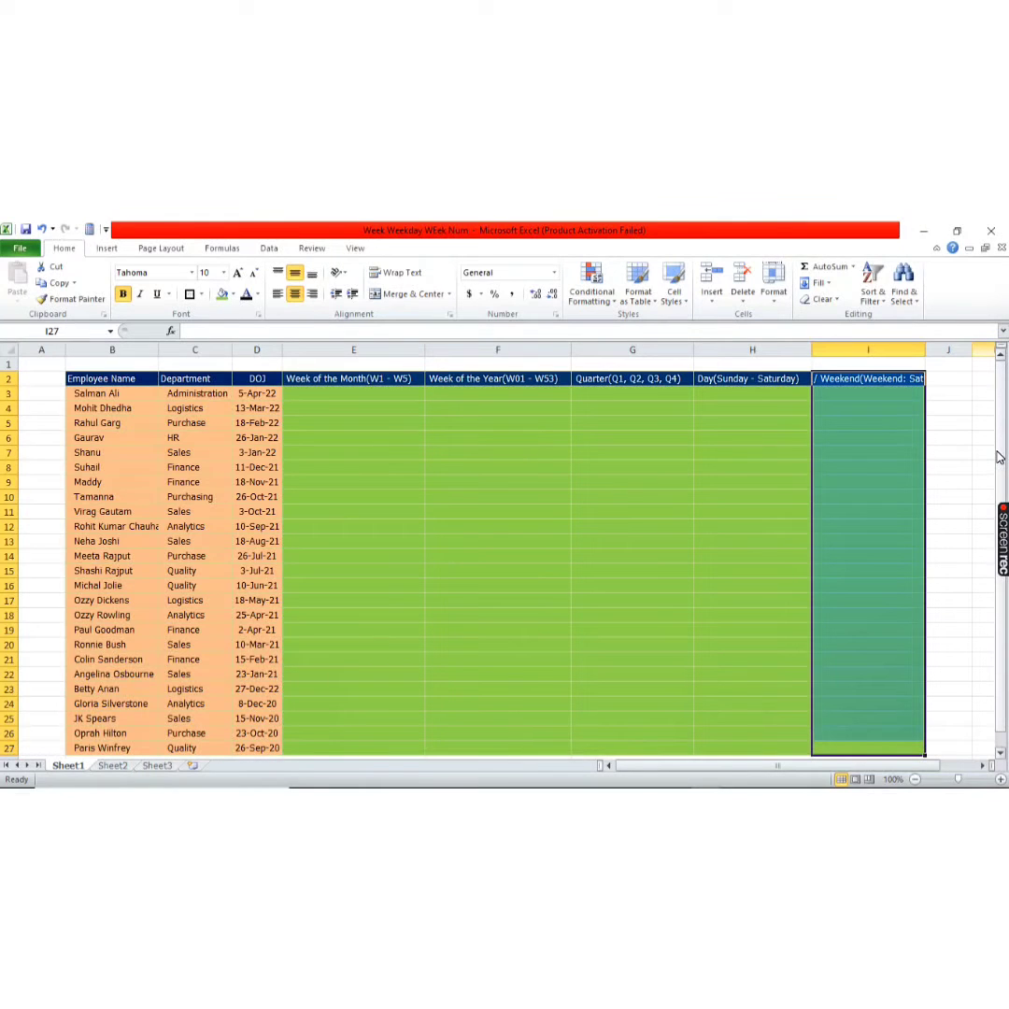
key(ctrl+Up)
key(Down)
key(Left)
key(Left)
key(Left)
key(Left)
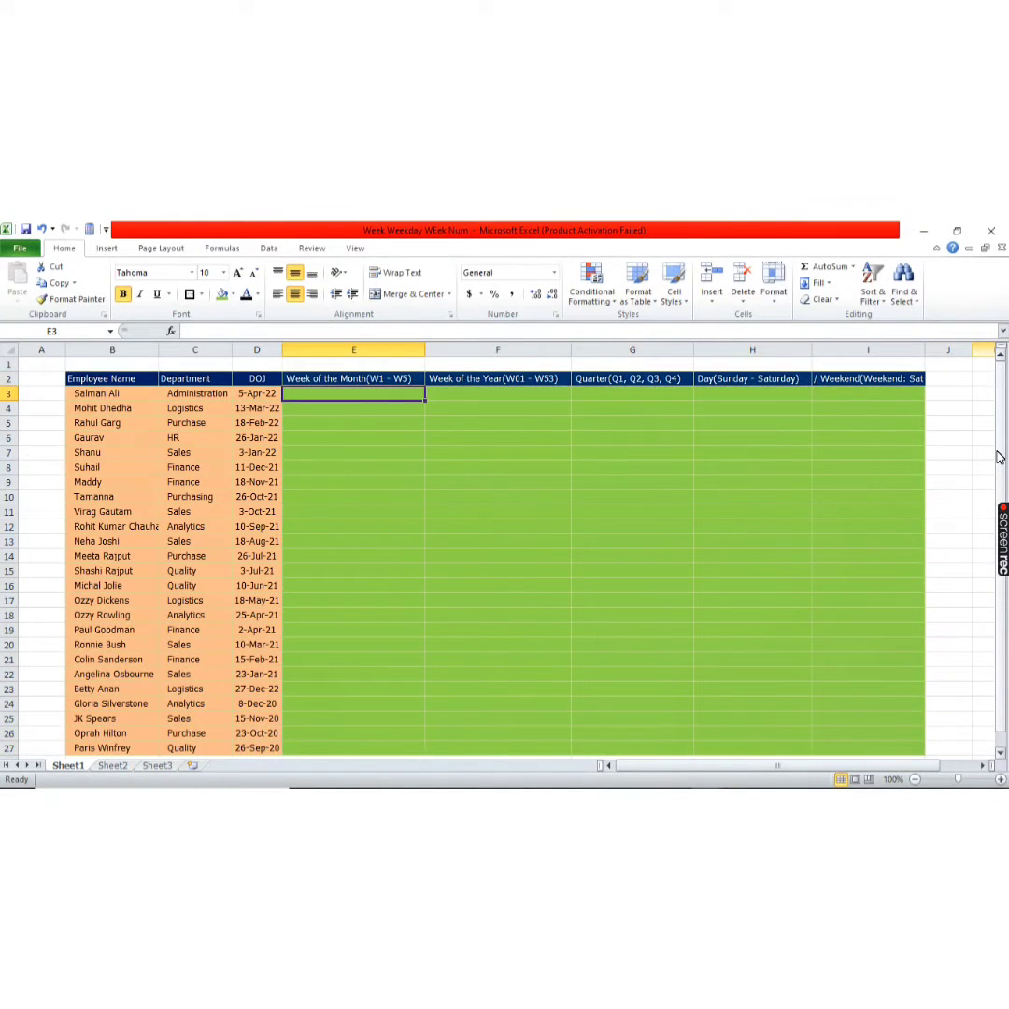
text(=)
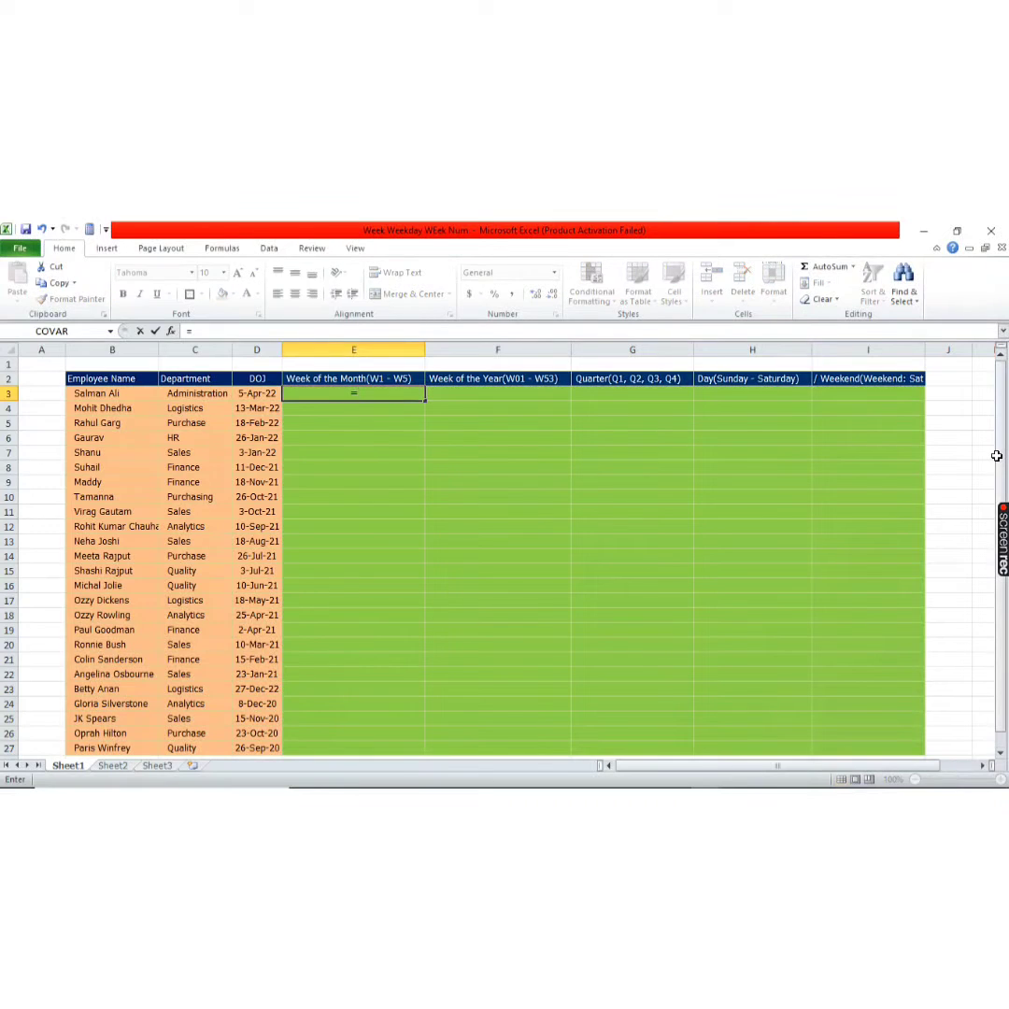
text(IF()
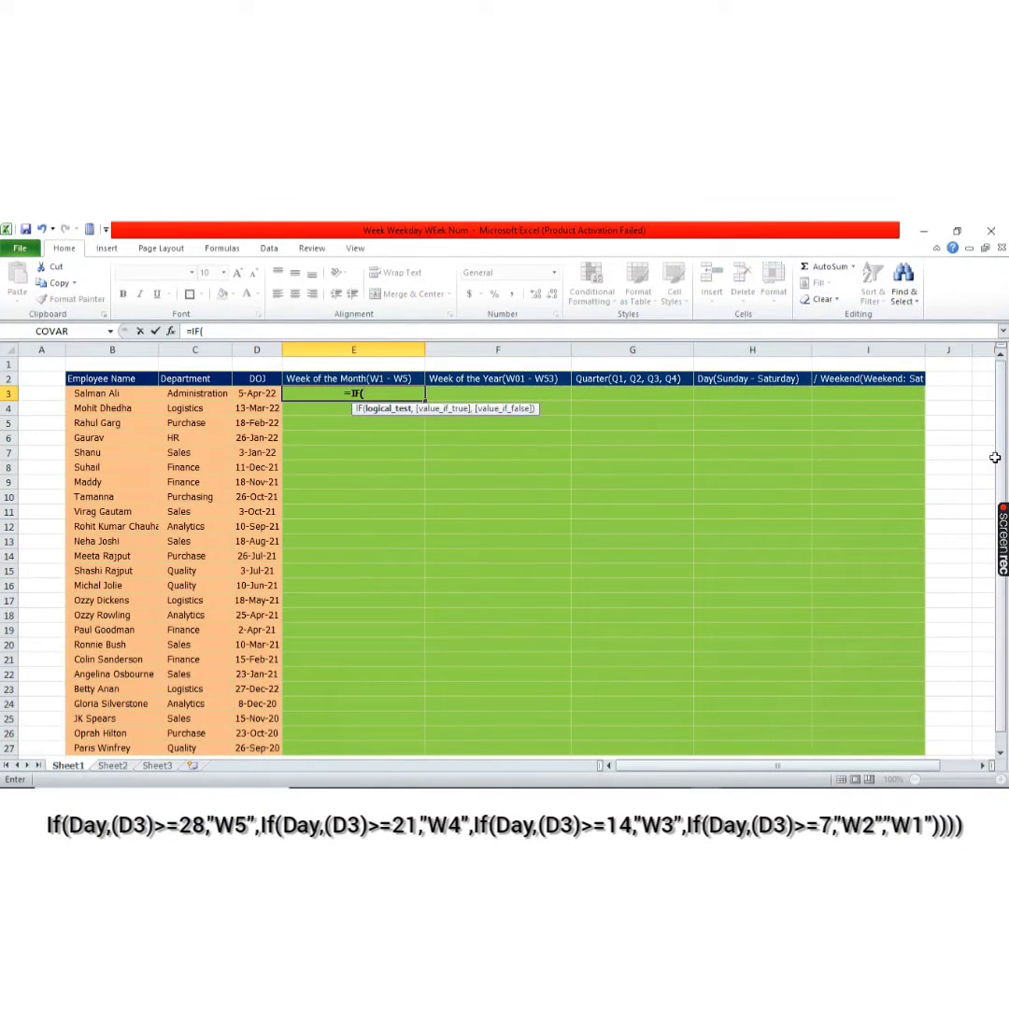
text(Day)
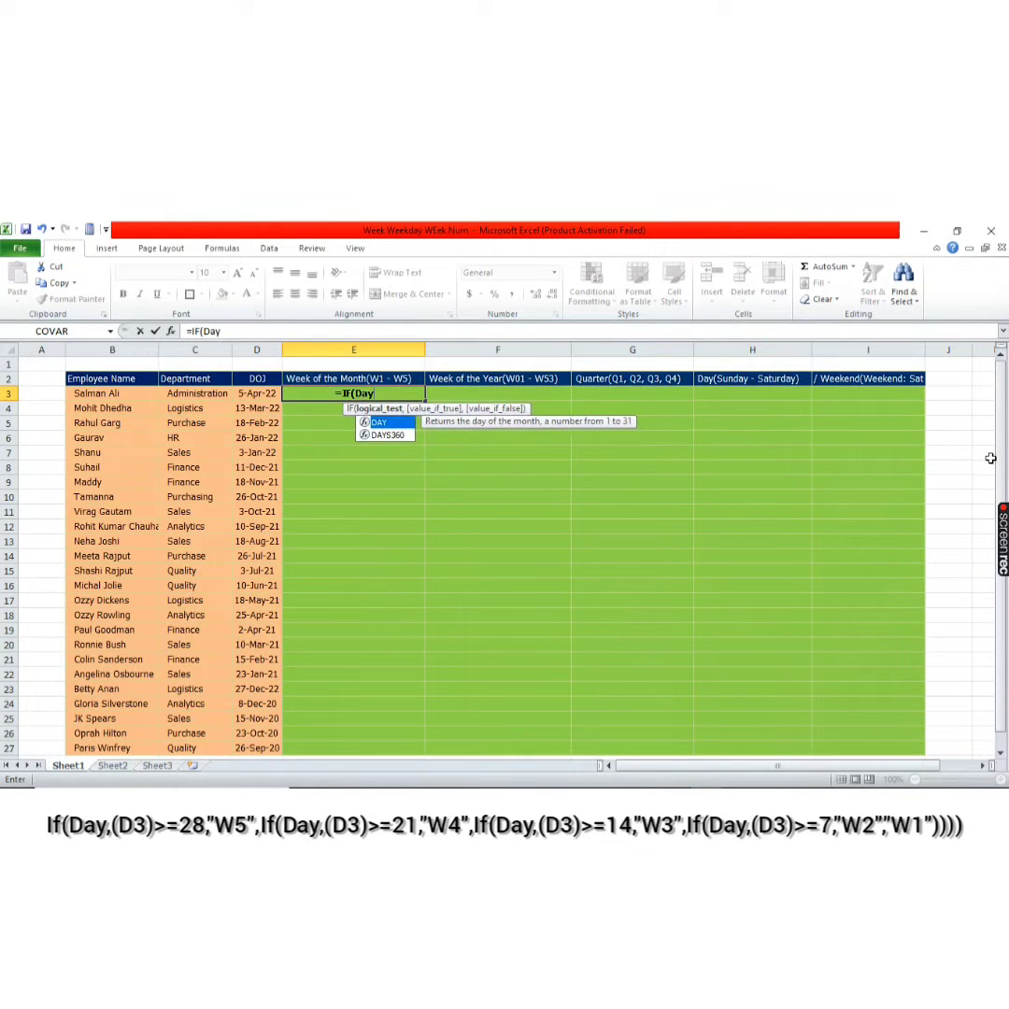
key(Tab)
key(Left)
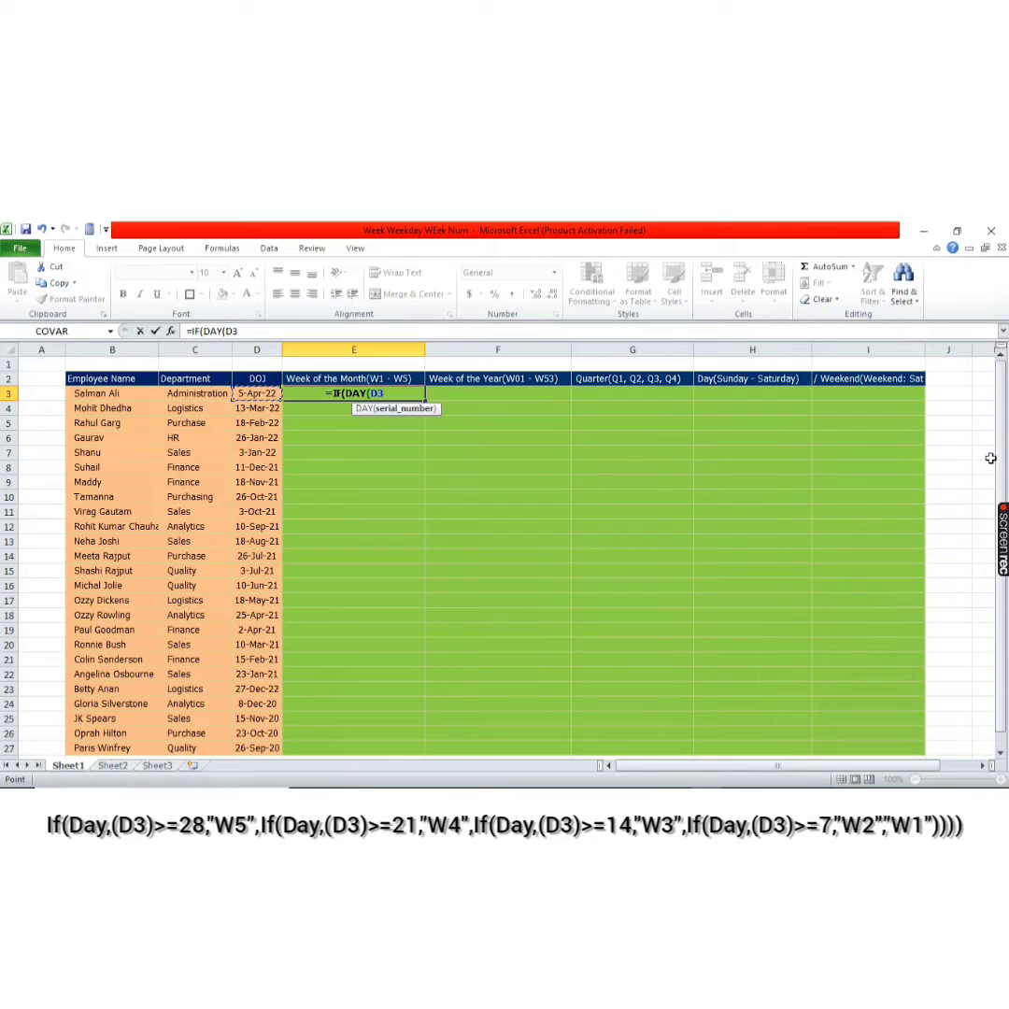
text())
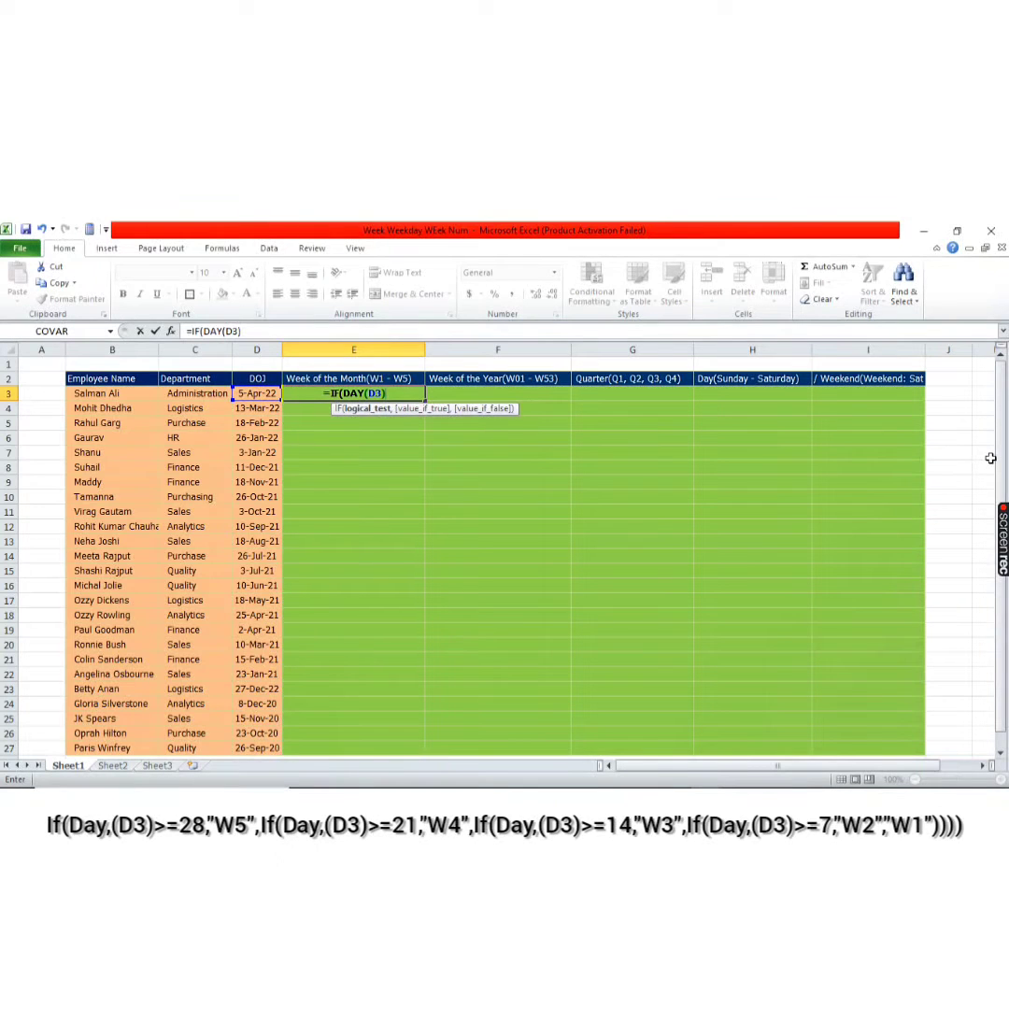
text(>=)
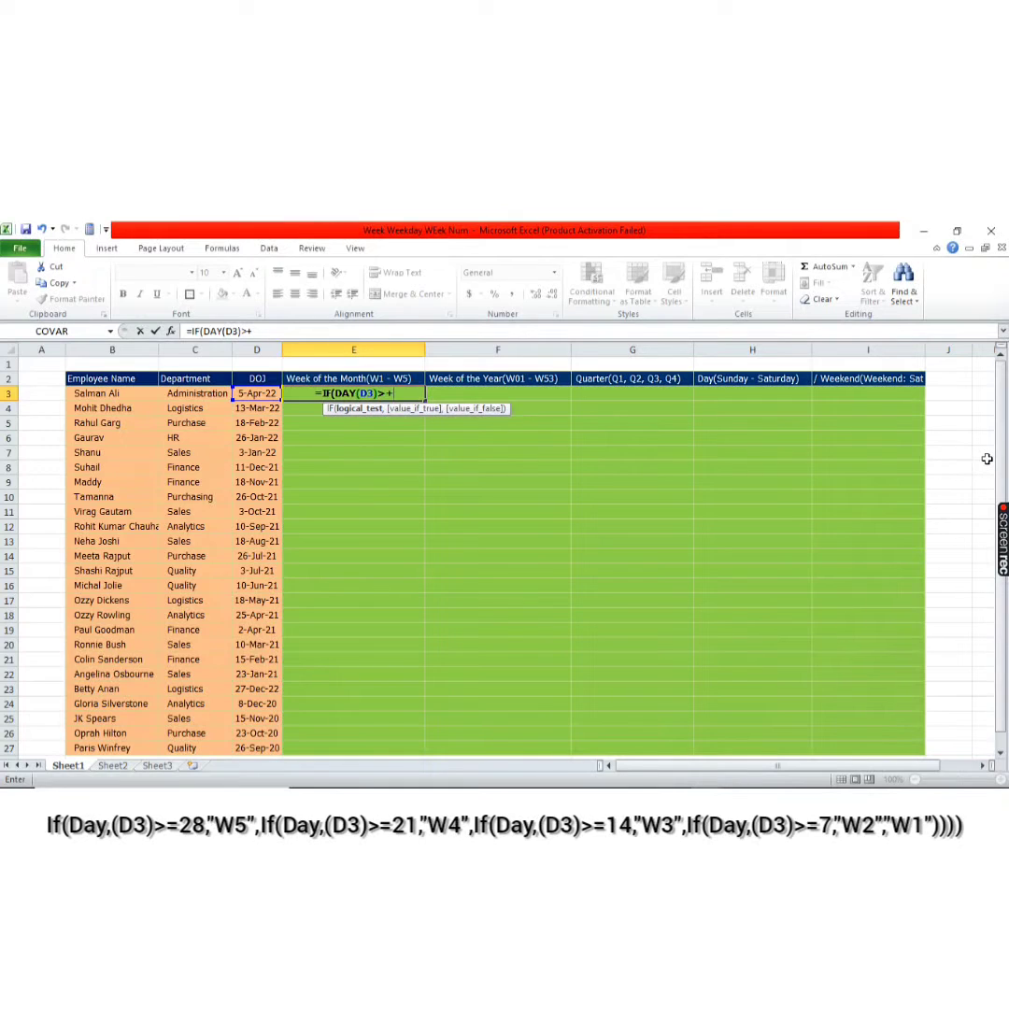
key(BackSpace)
text(=)
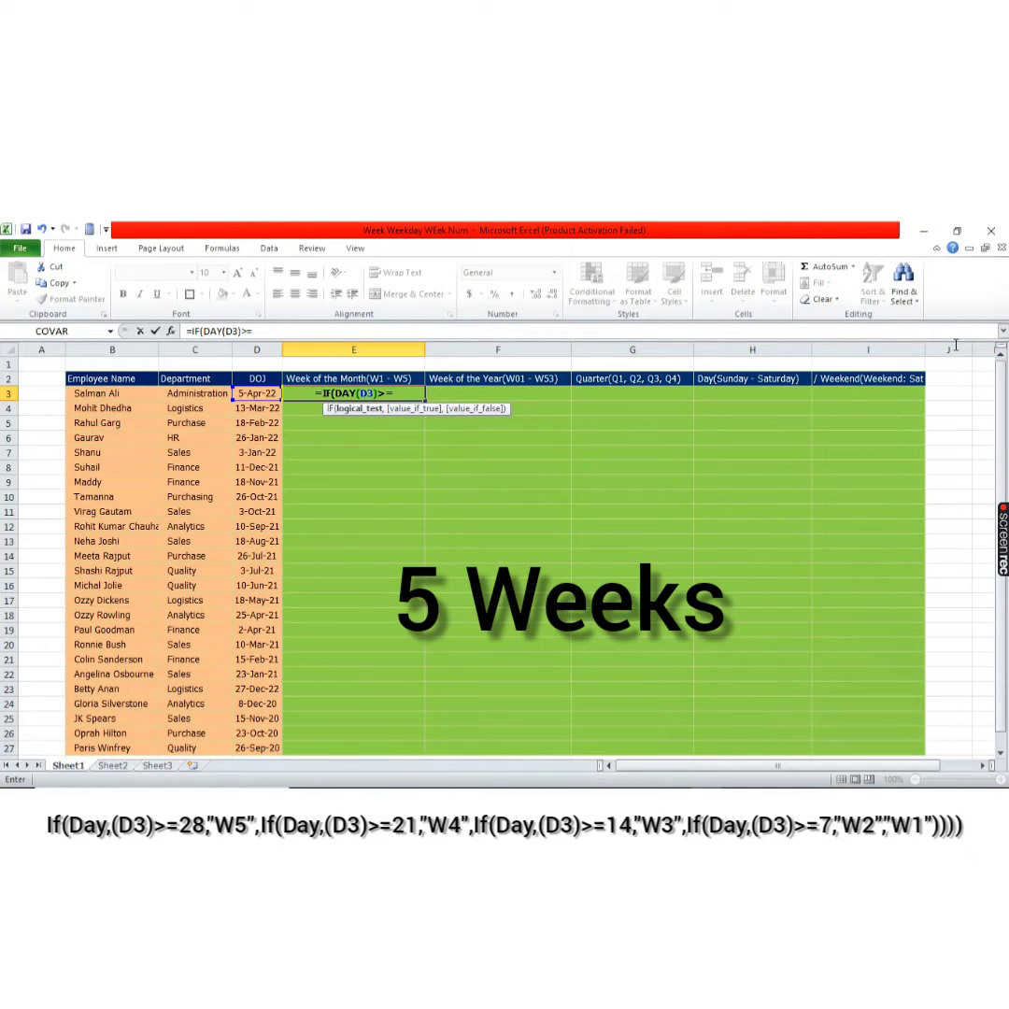
text(28)
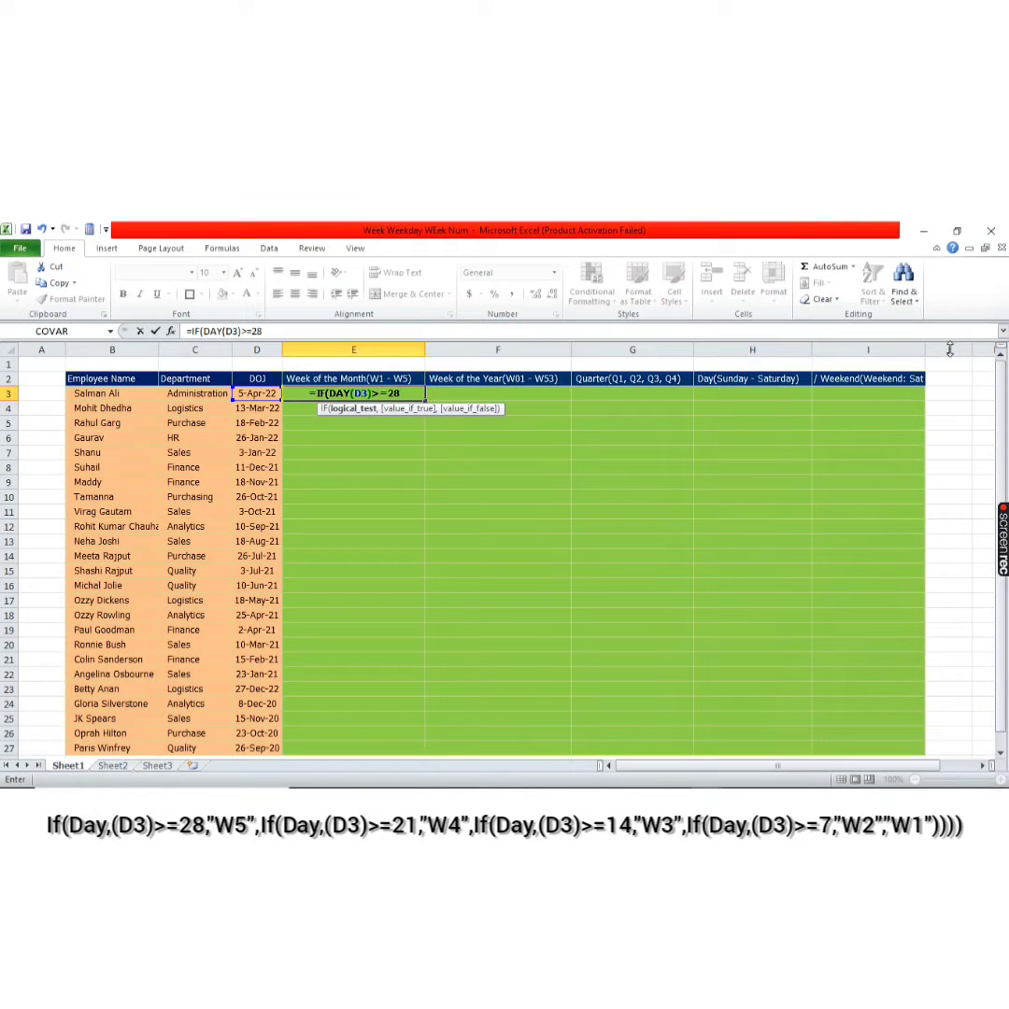
text(,"W)
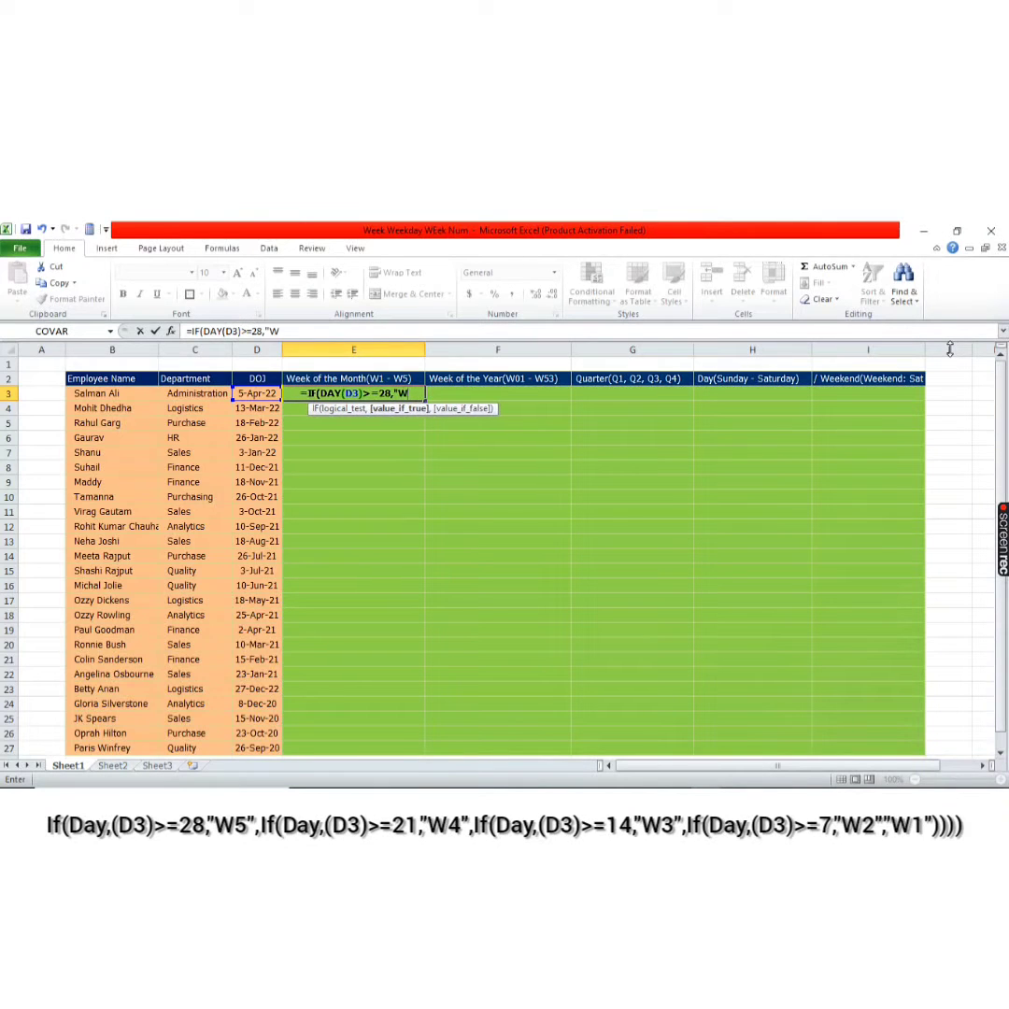
text(5",)
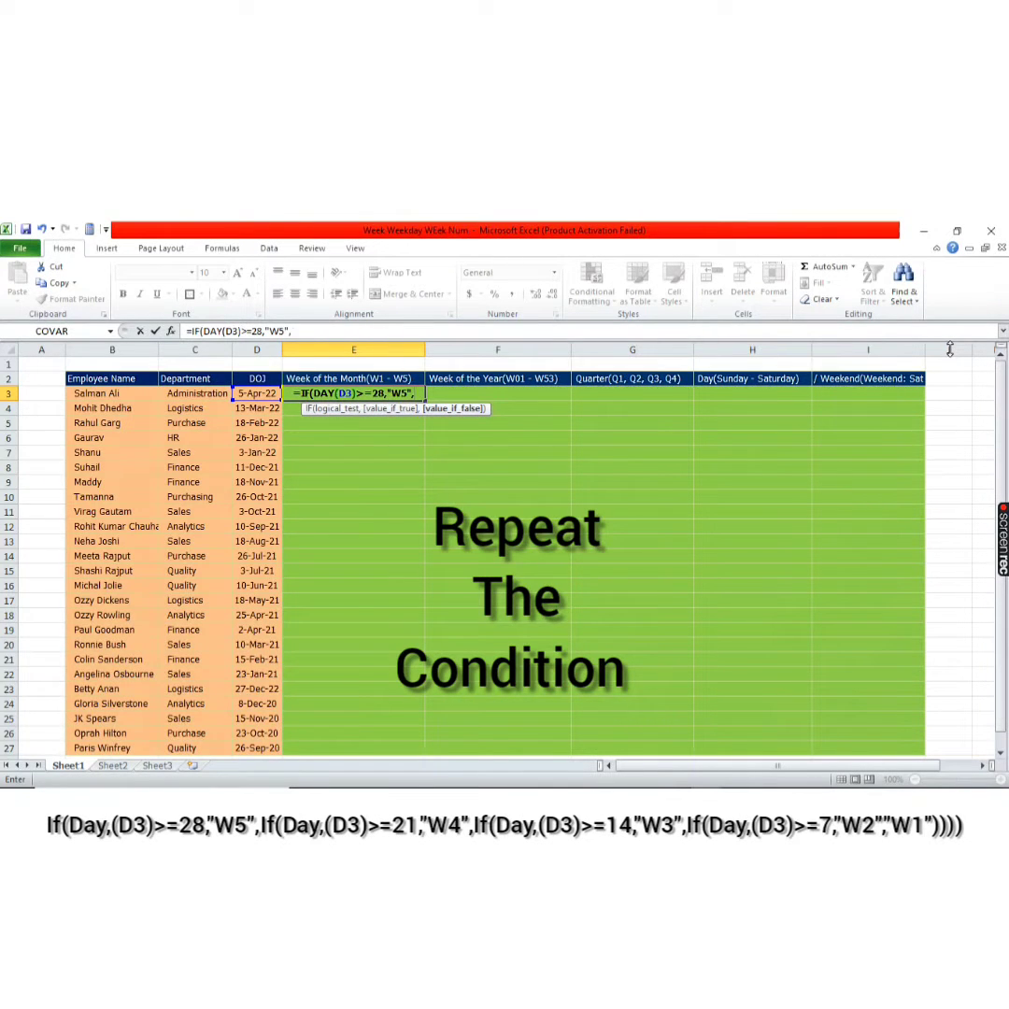
Nest a second IF in the E3 formula that returns "W4" when DAY(D3)>=21
text(IF()
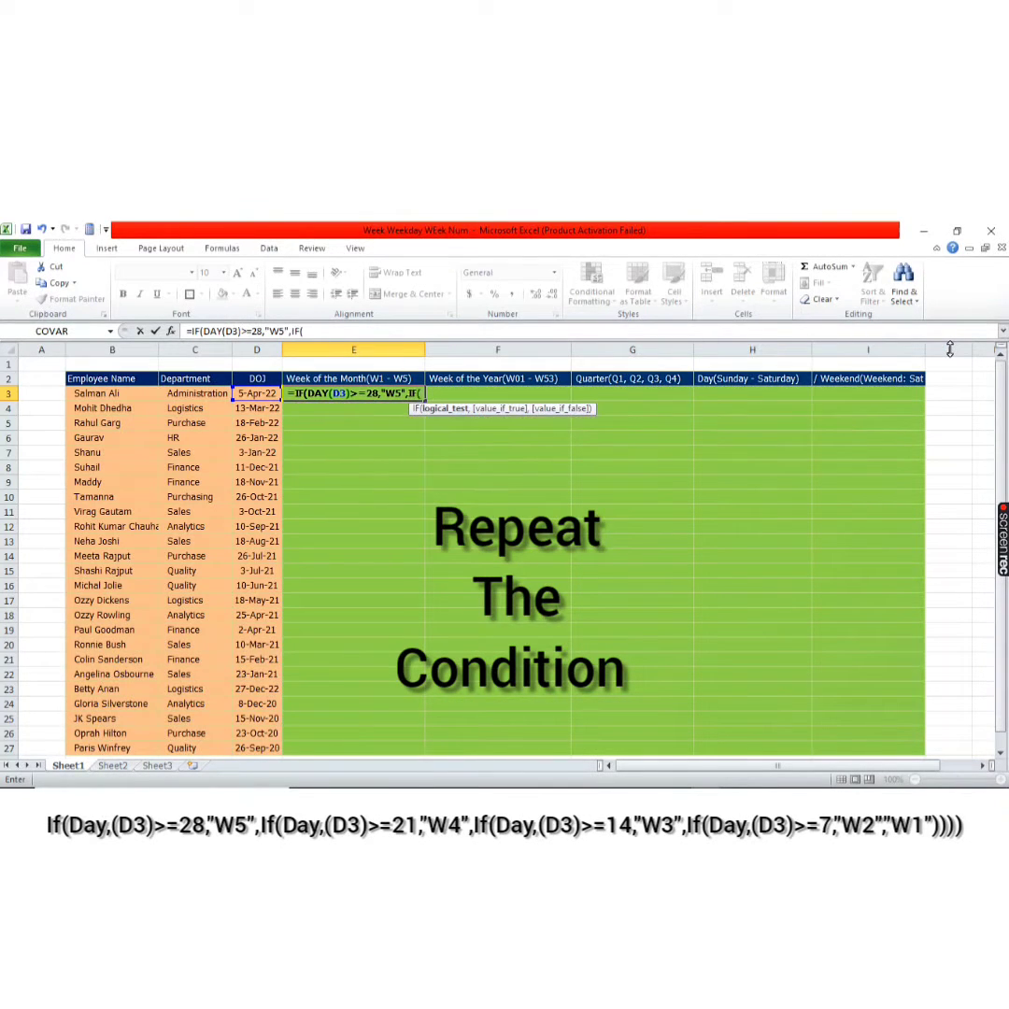
text(DAY()
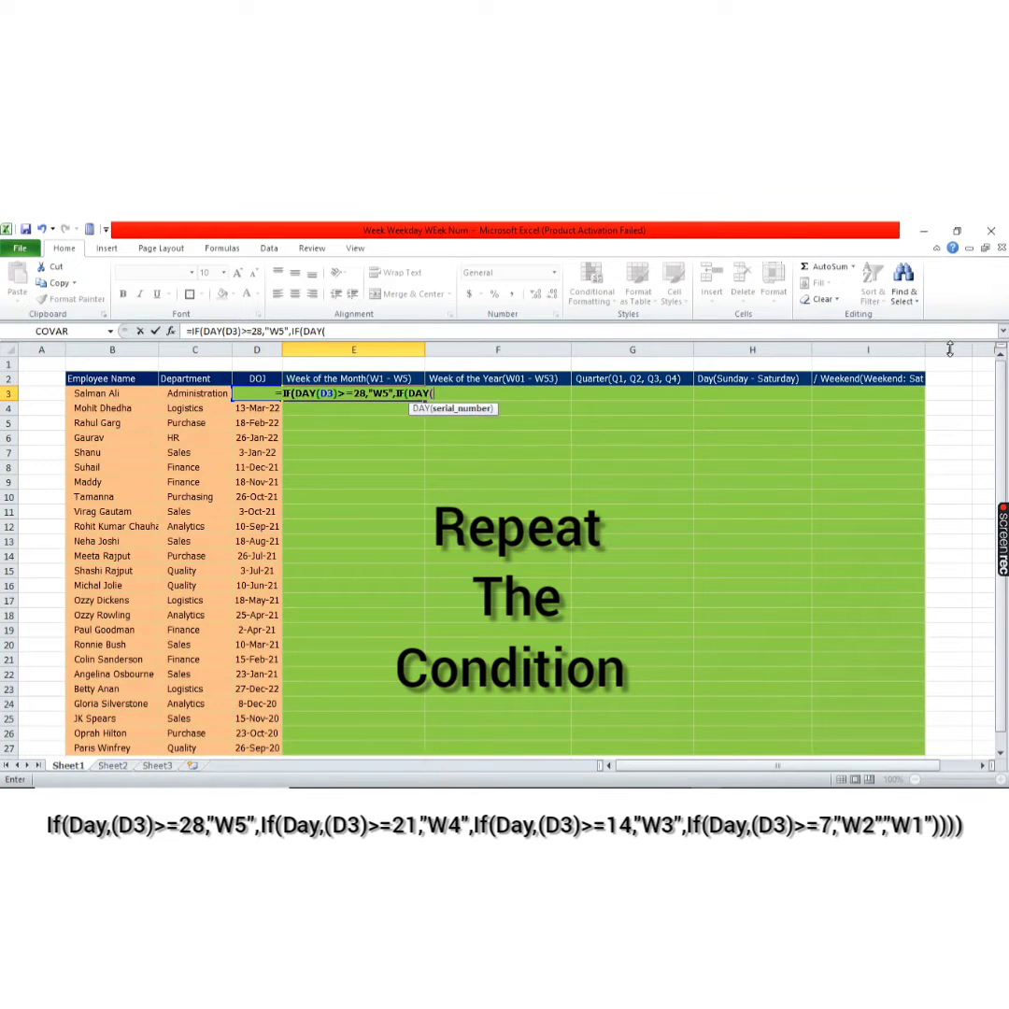
key(Left)
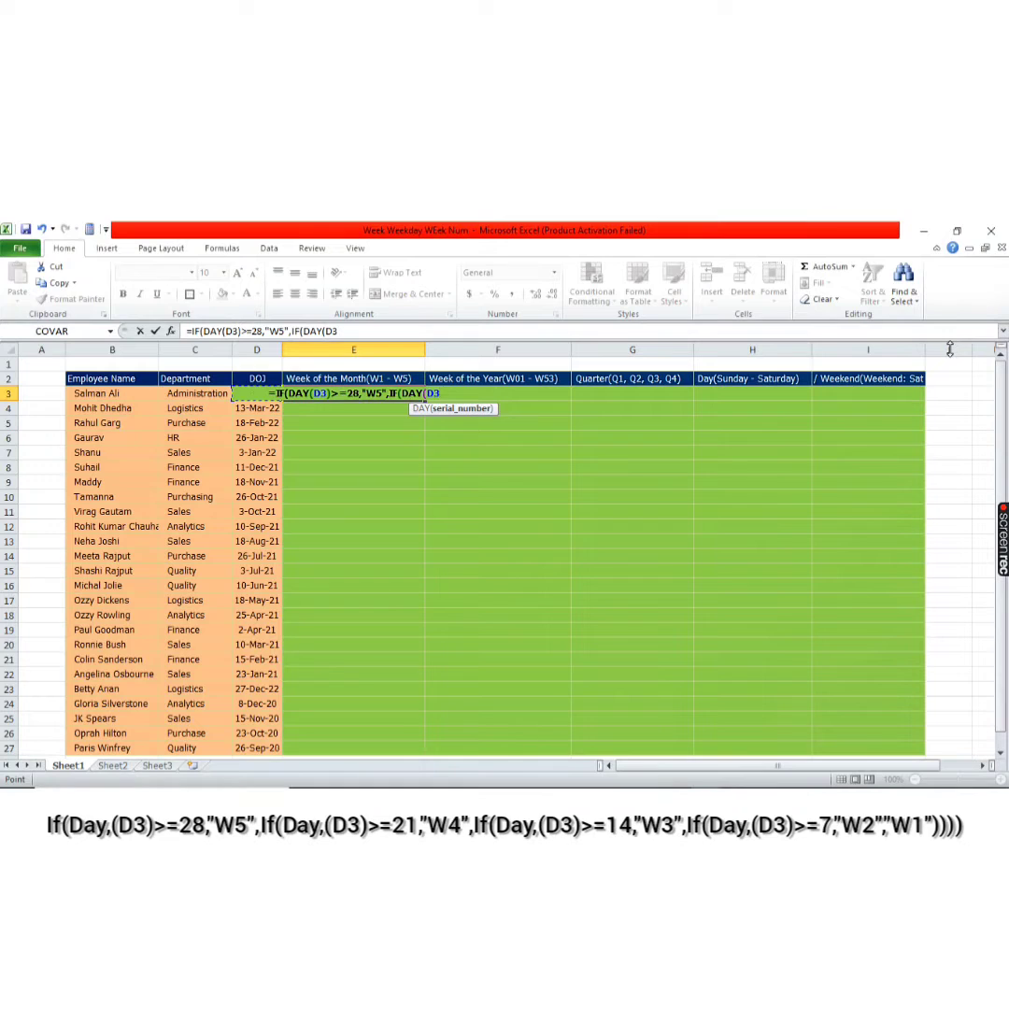
text(,)
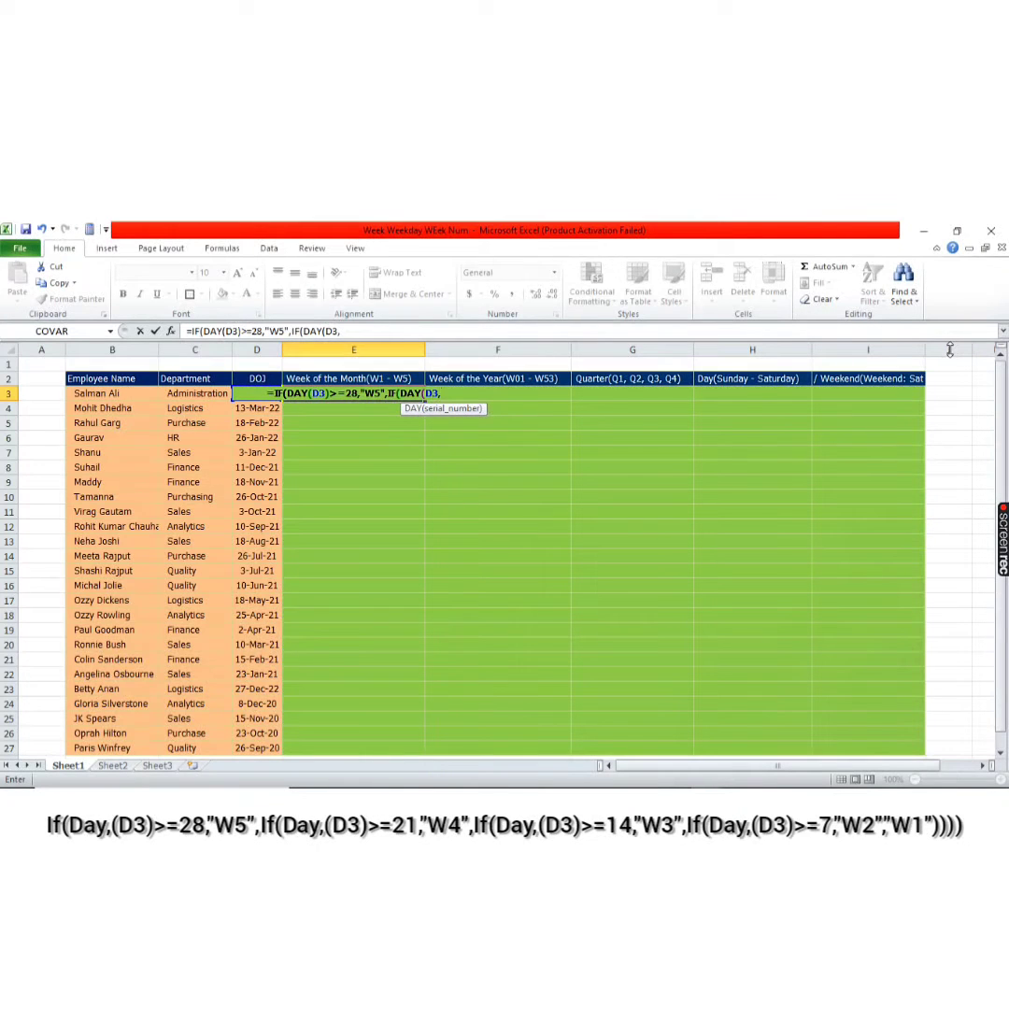
key(BackSpace)
text())
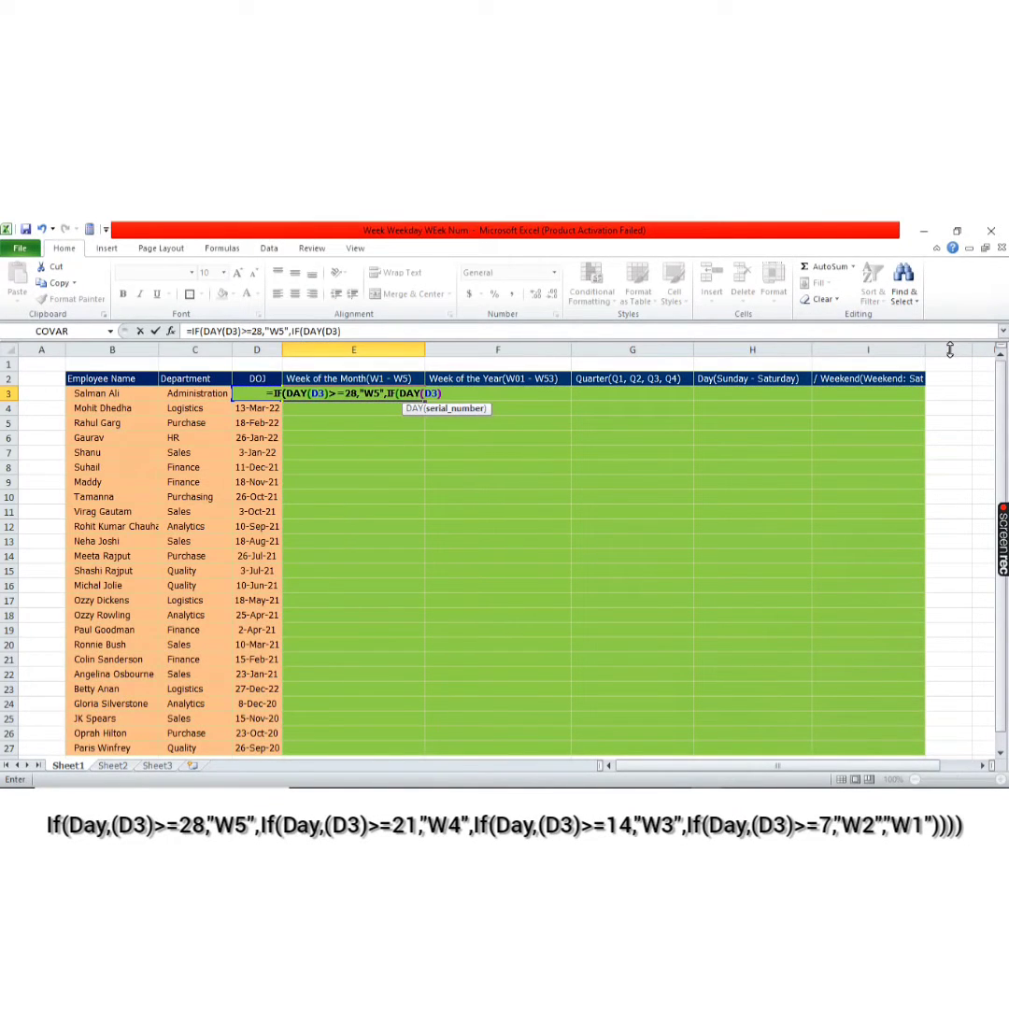
text(>)
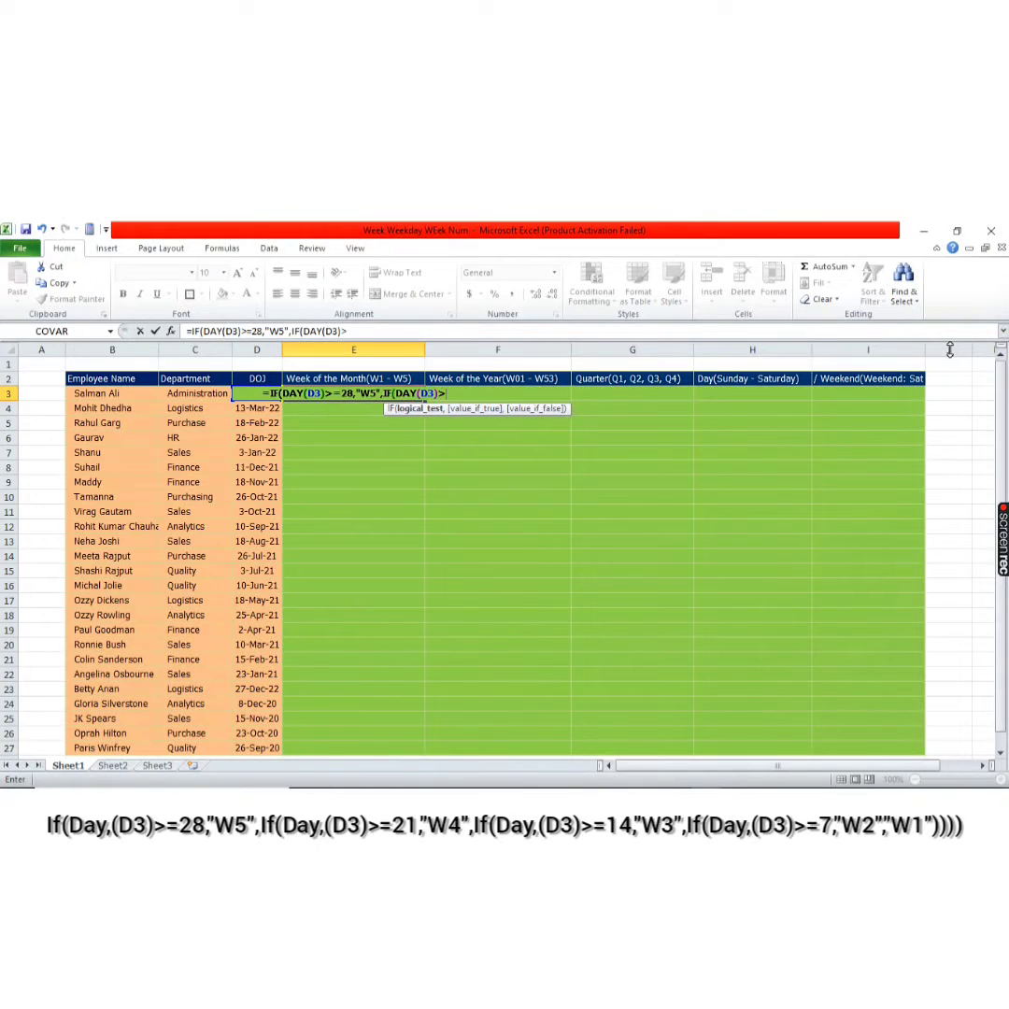
text(+)
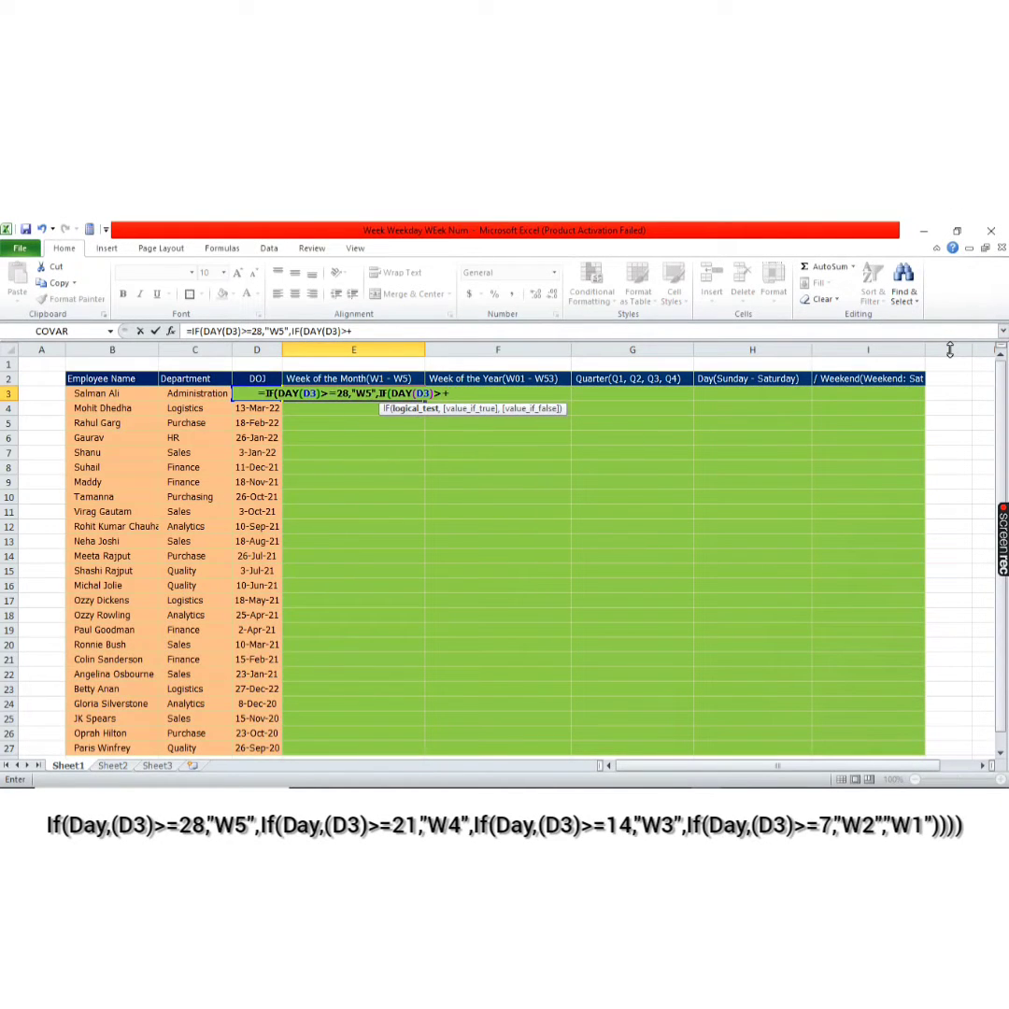
key(BackSpace)
text(=21)
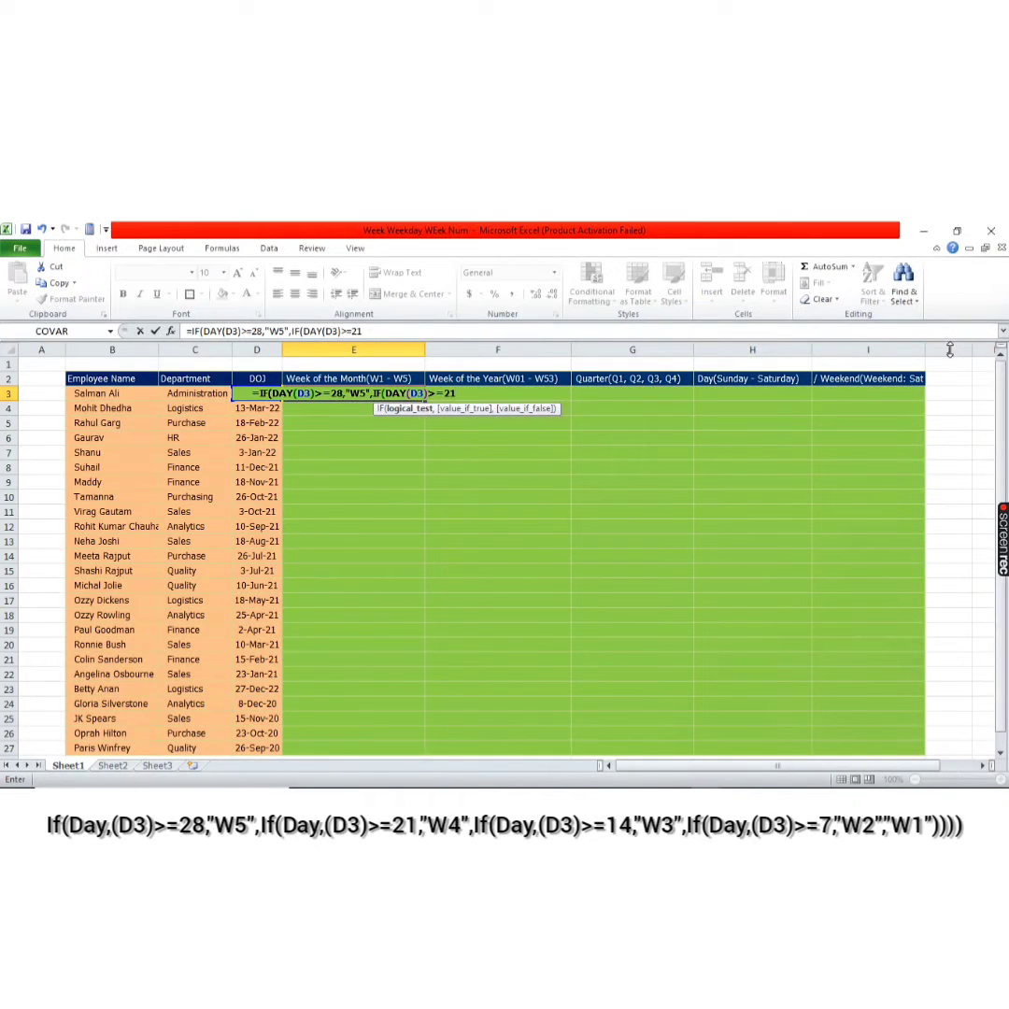
text(,)
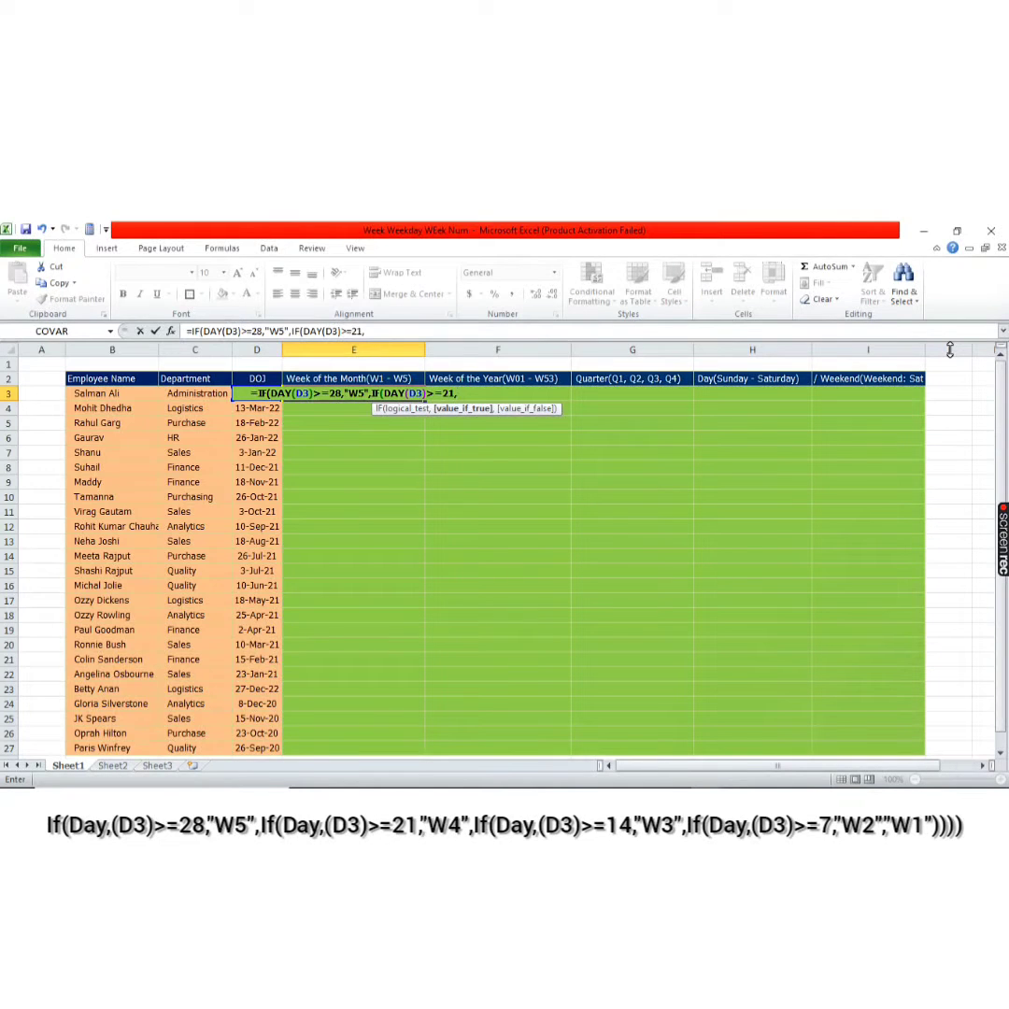
text("W4)
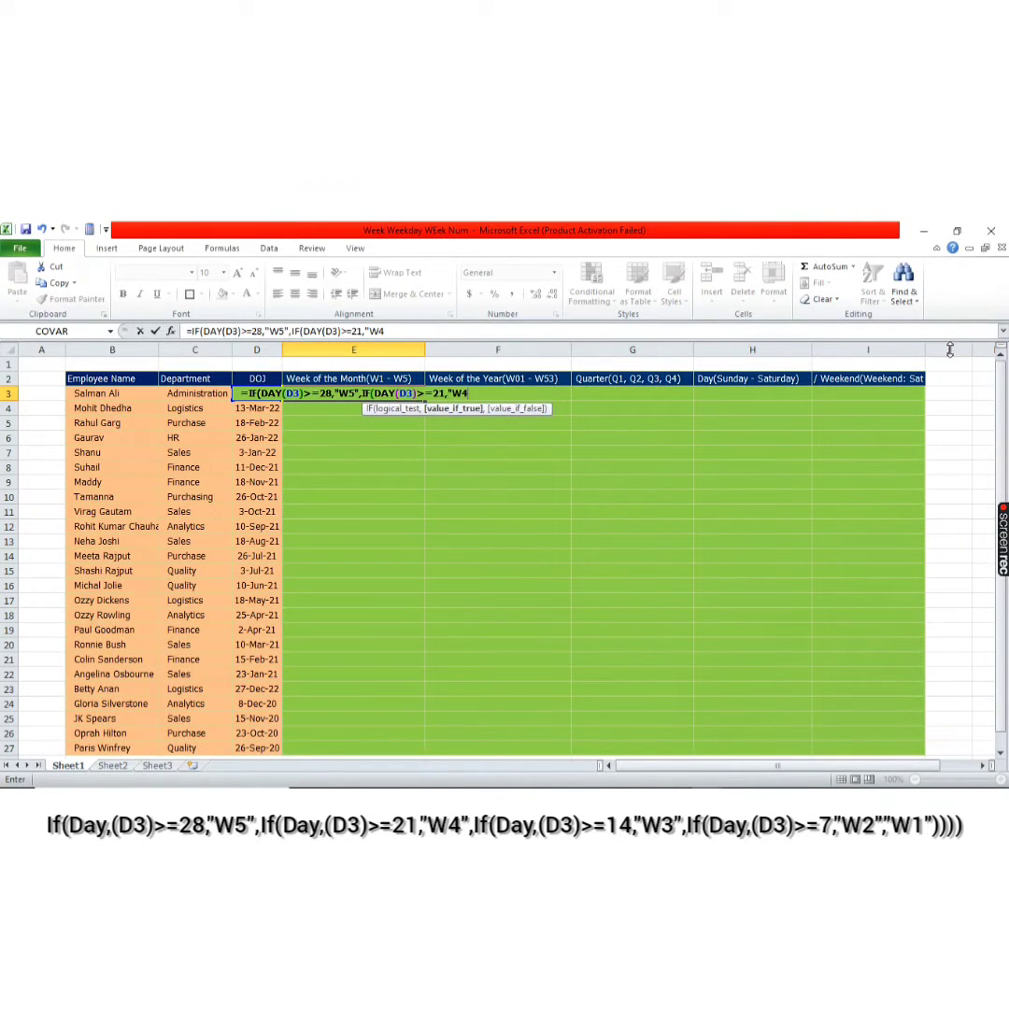
text(")
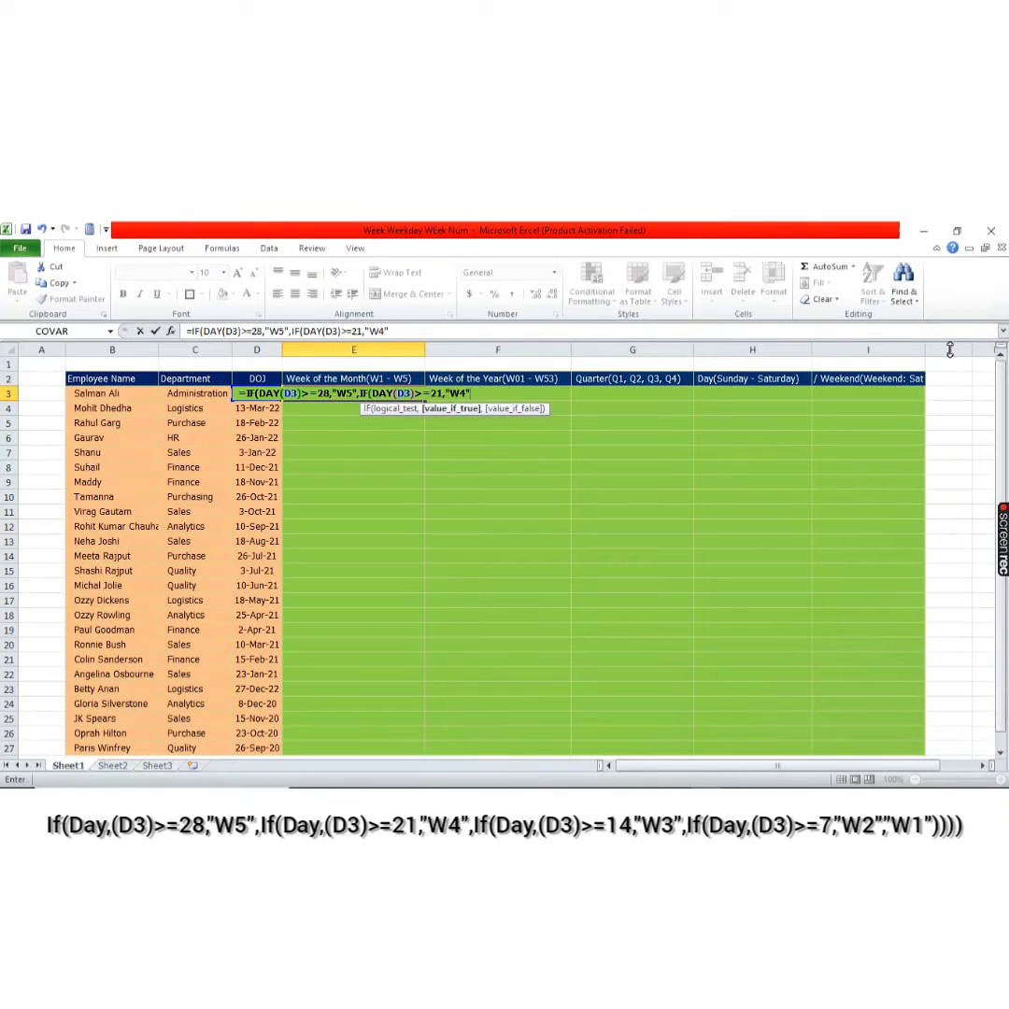
Nest a third IF in the E3 formula that returns "W3" when DAY(D3)>=14
text(,if)
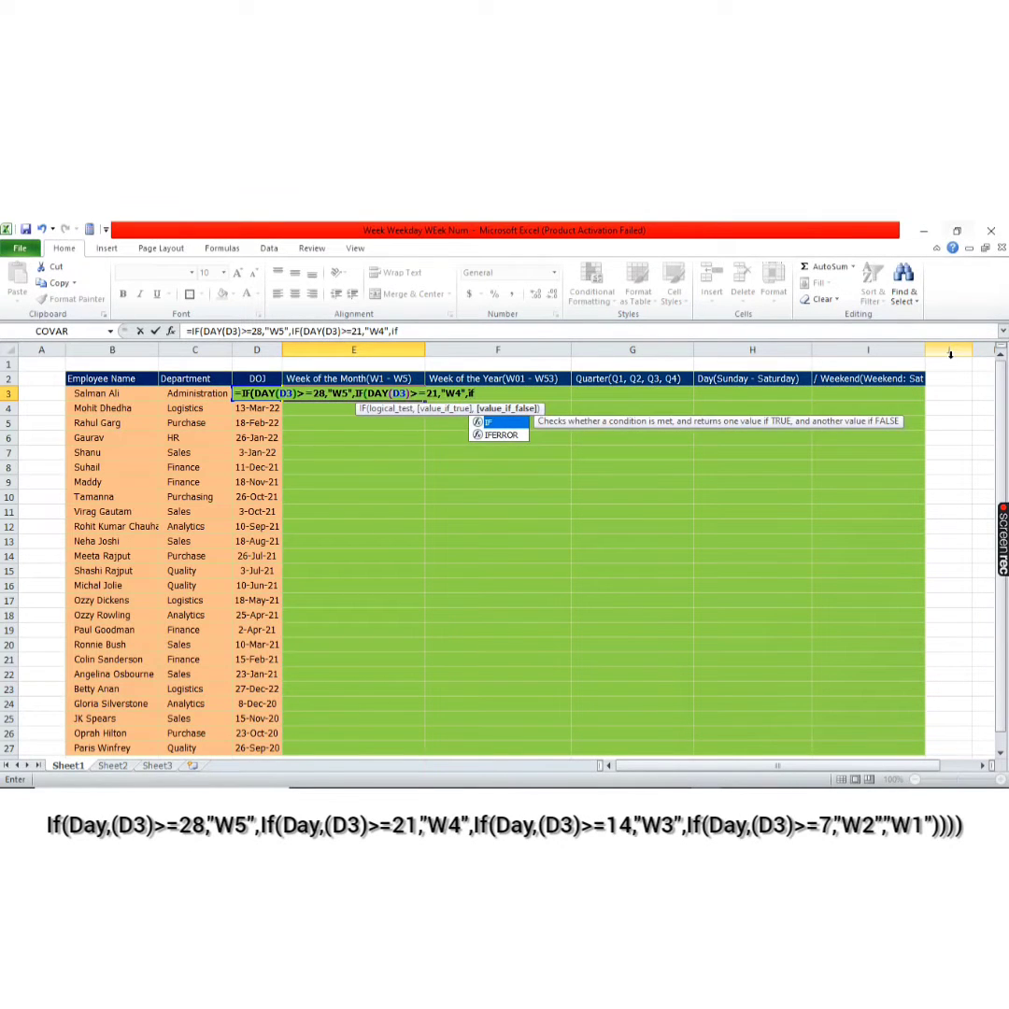
key(Tab)
text(day)
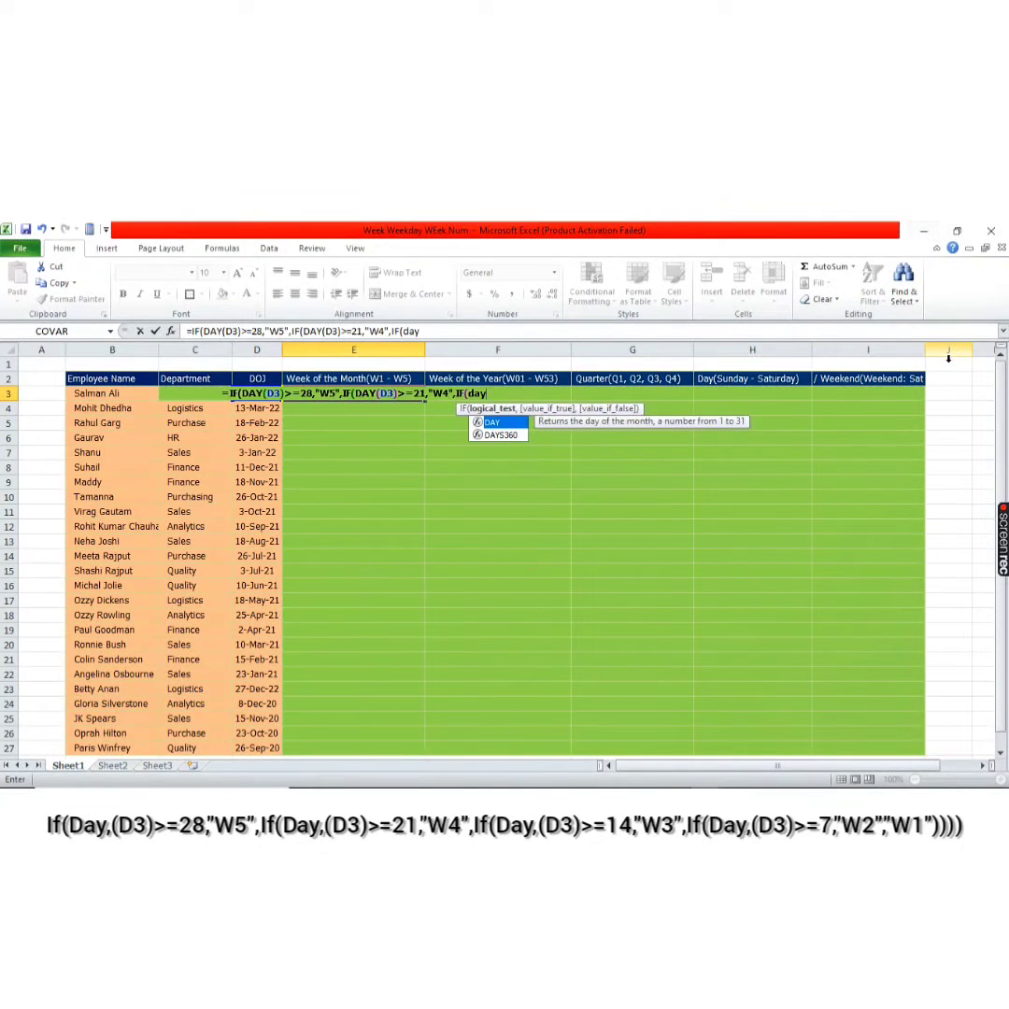
key(Tab)
key(Left)
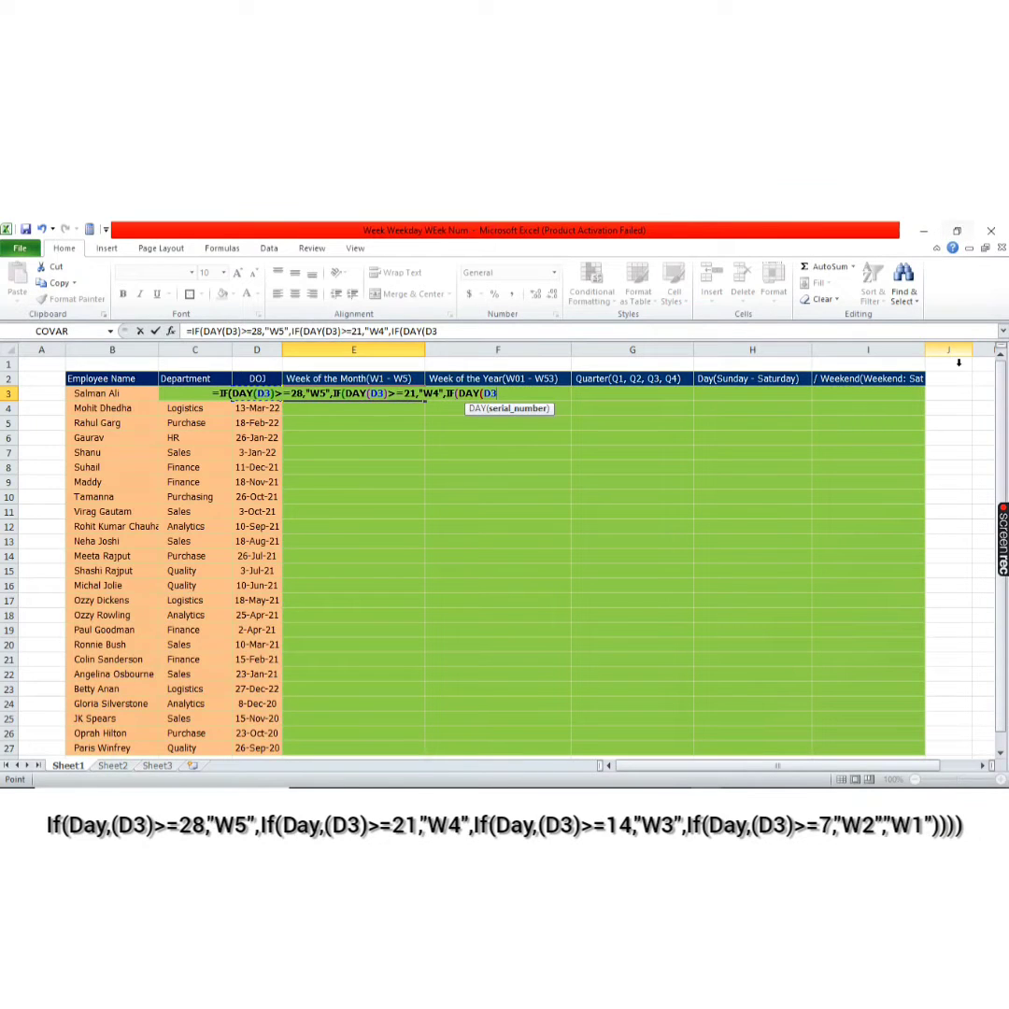
text())
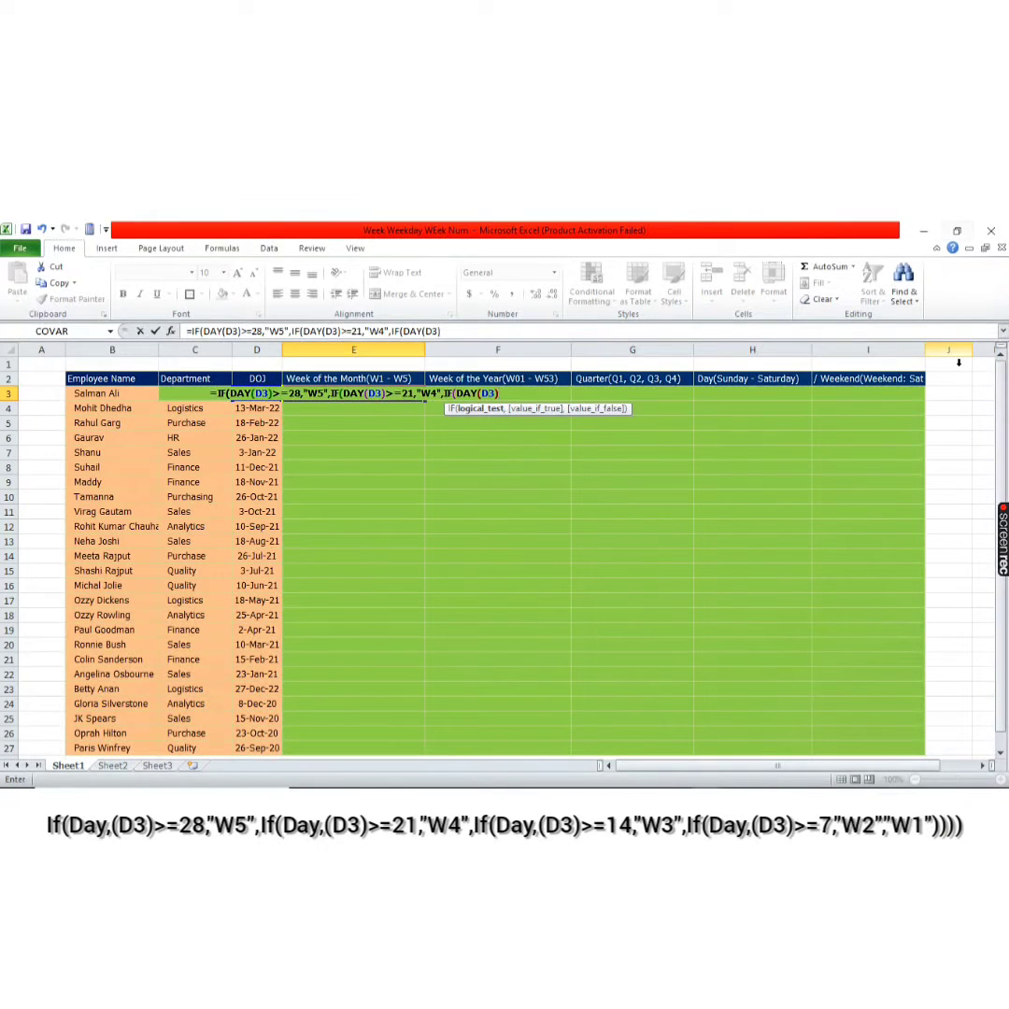
text(>)
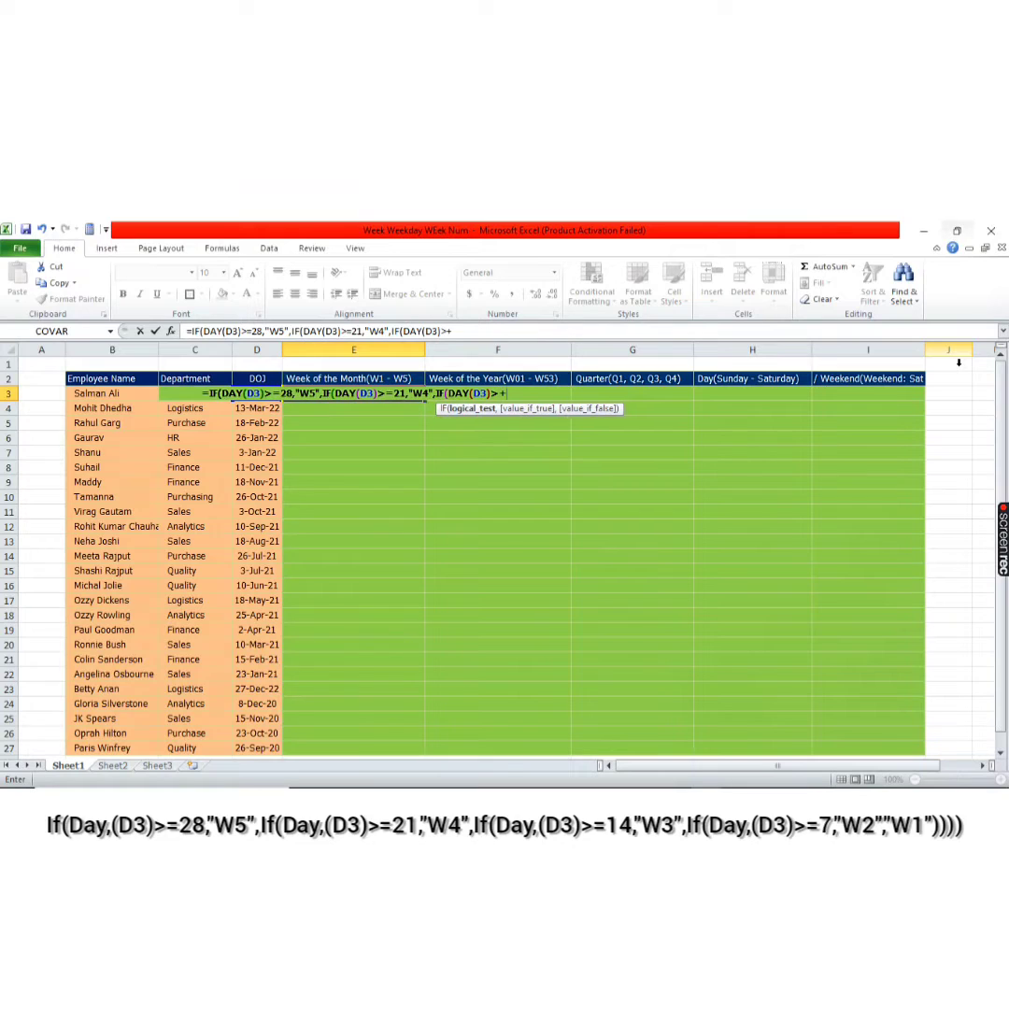
text(=14)
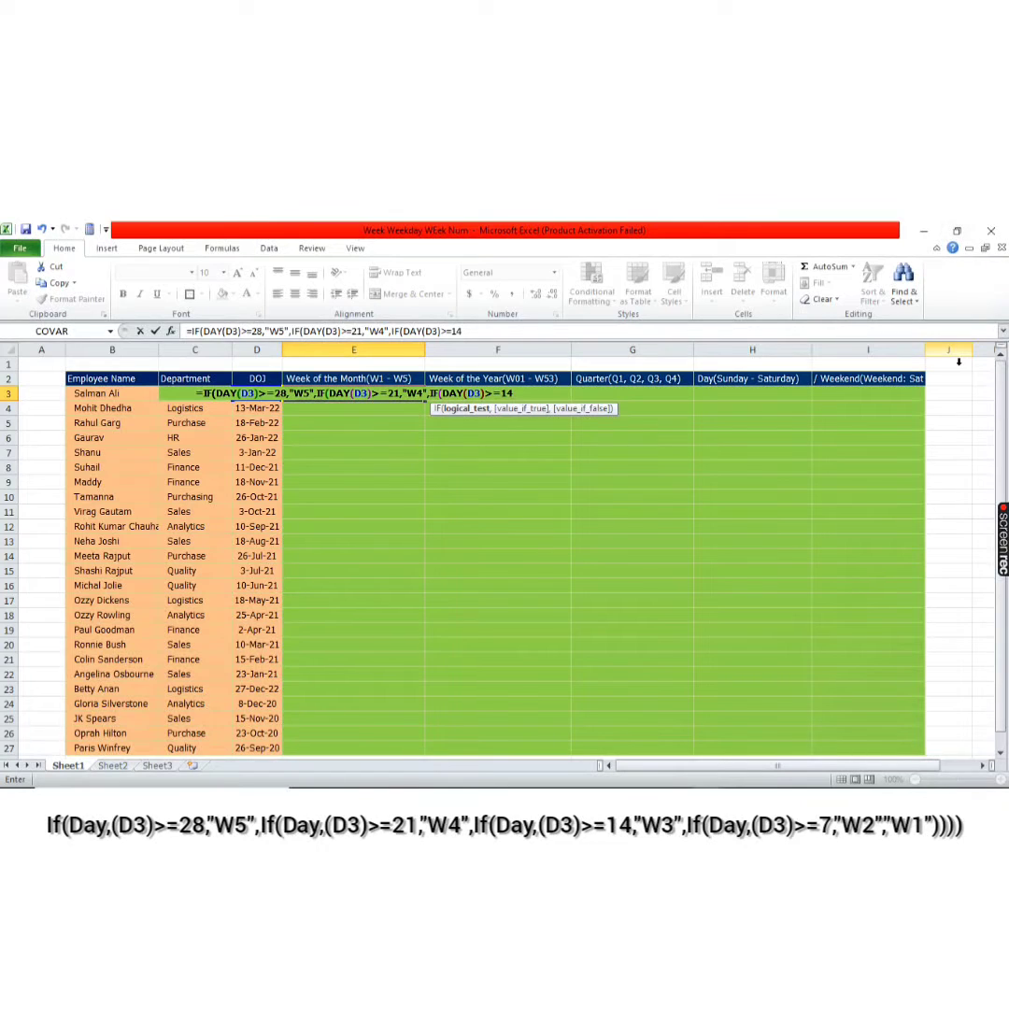
text(,"W)
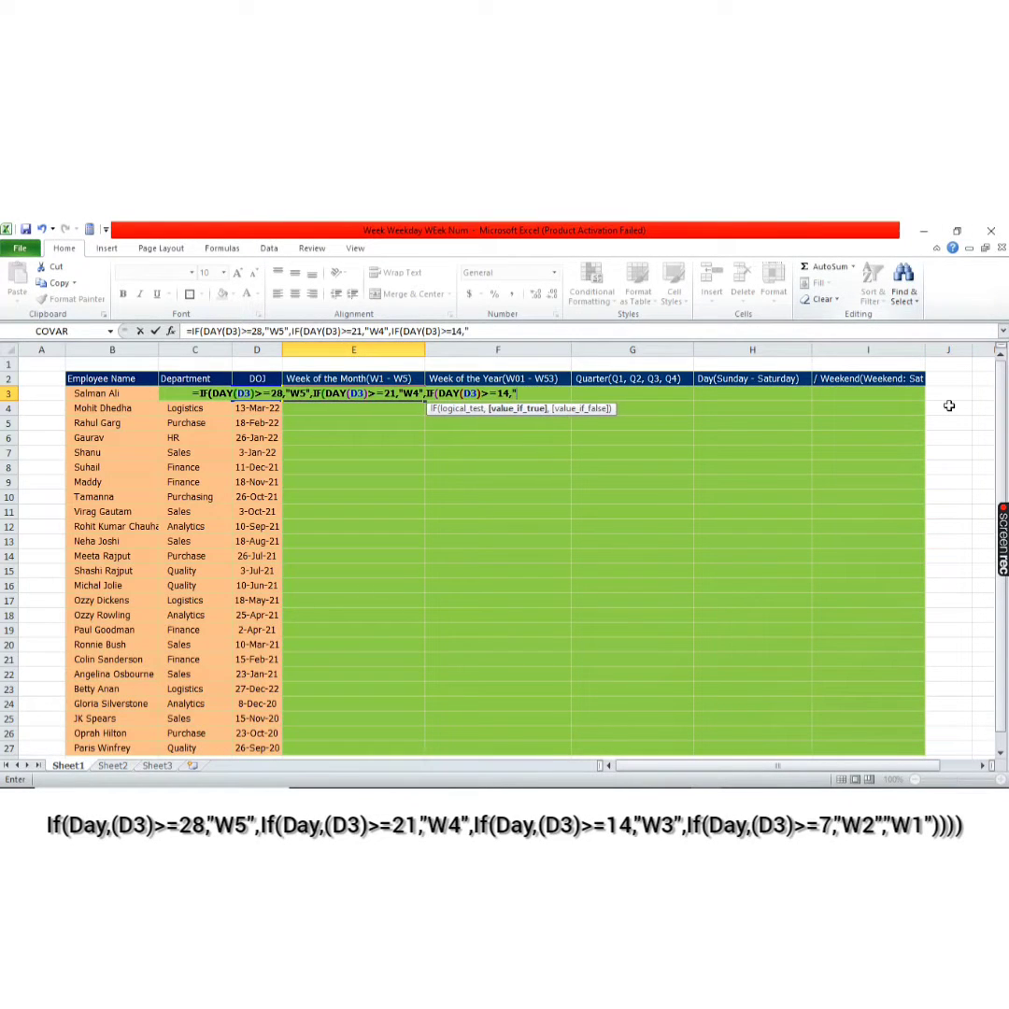
text(3")
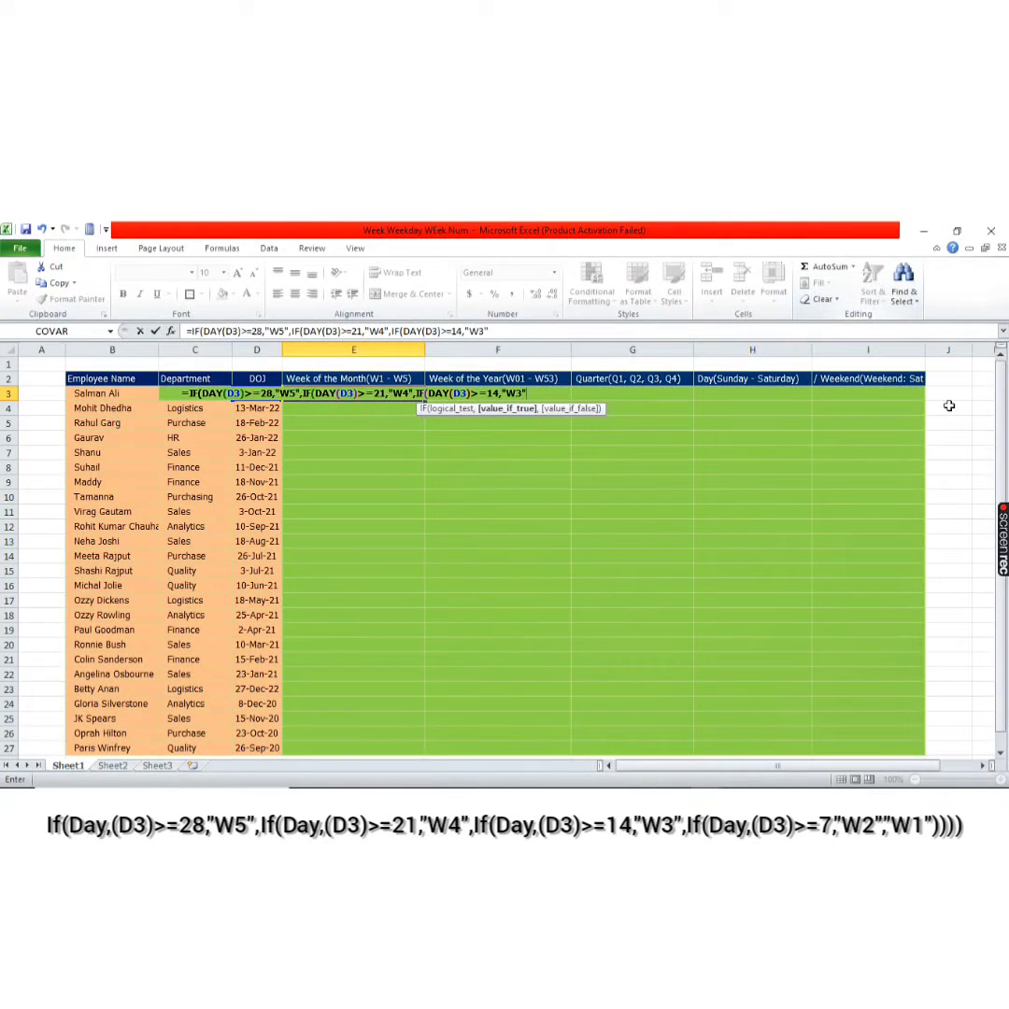
Nest a fourth IF in the E3 formula that returns "W2" when DAY(D3)>=7
text(,i)
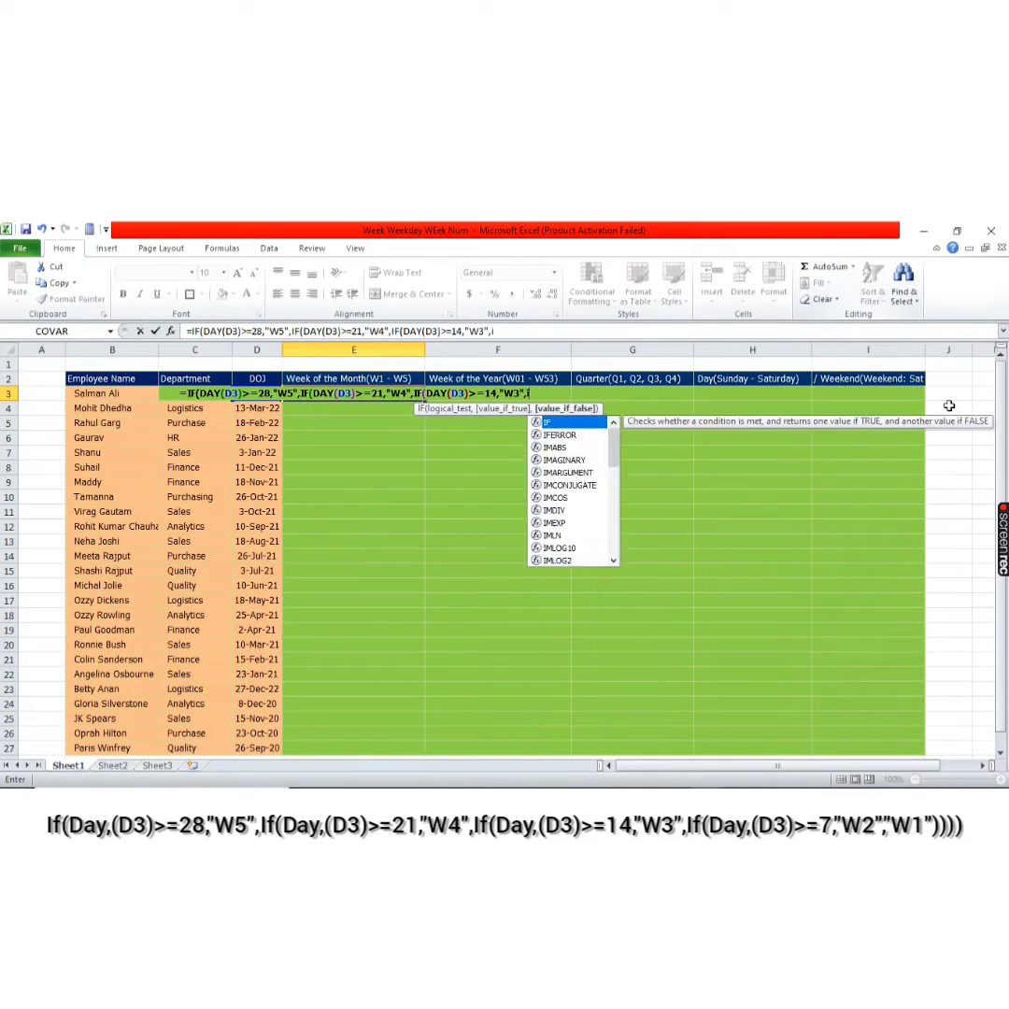
text(f(day()
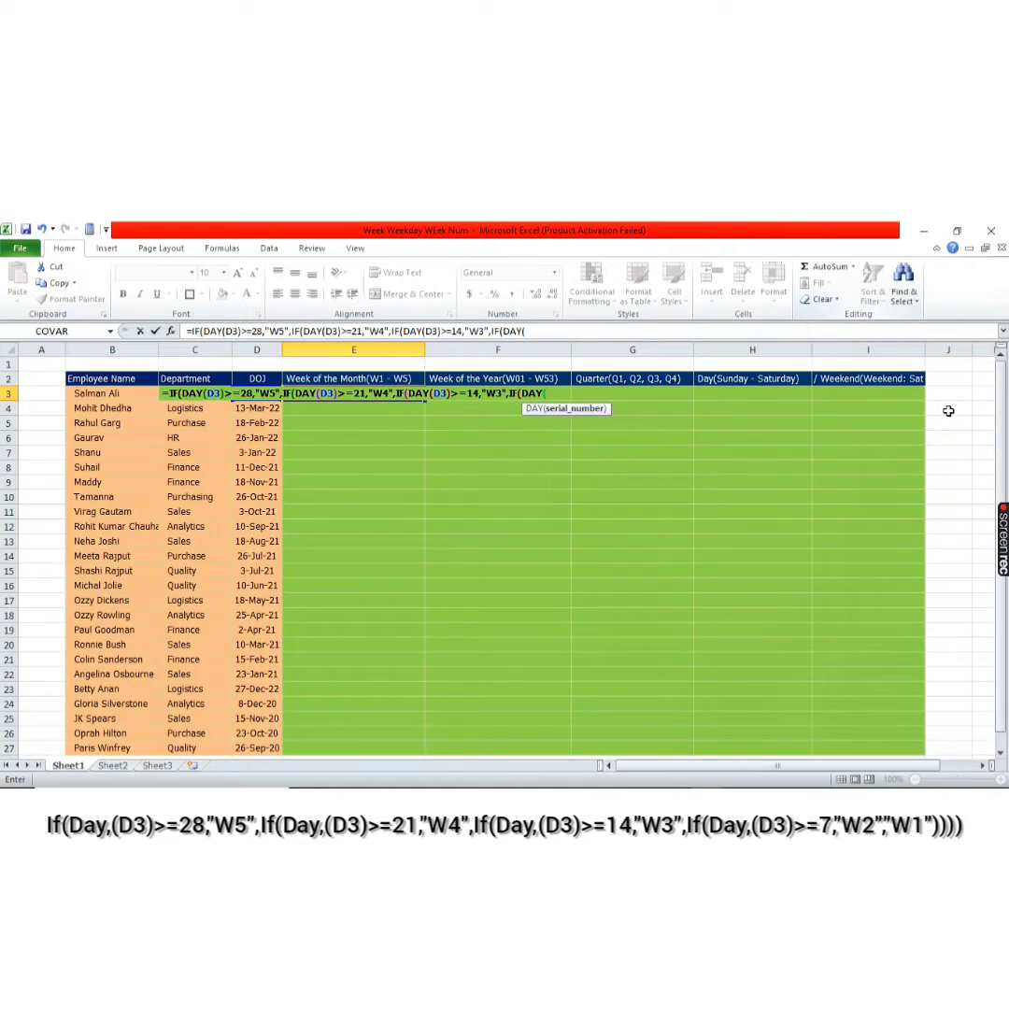
key(Left)
text())
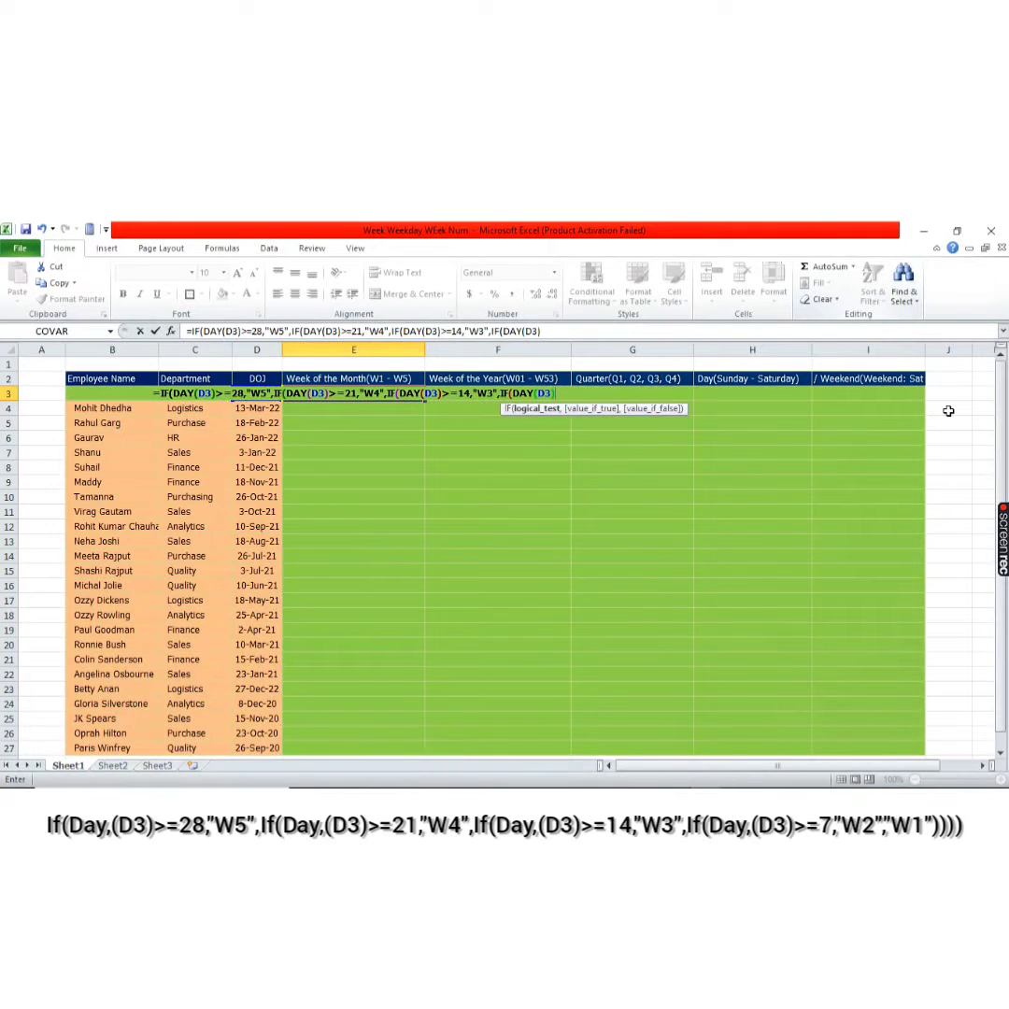
text(>)
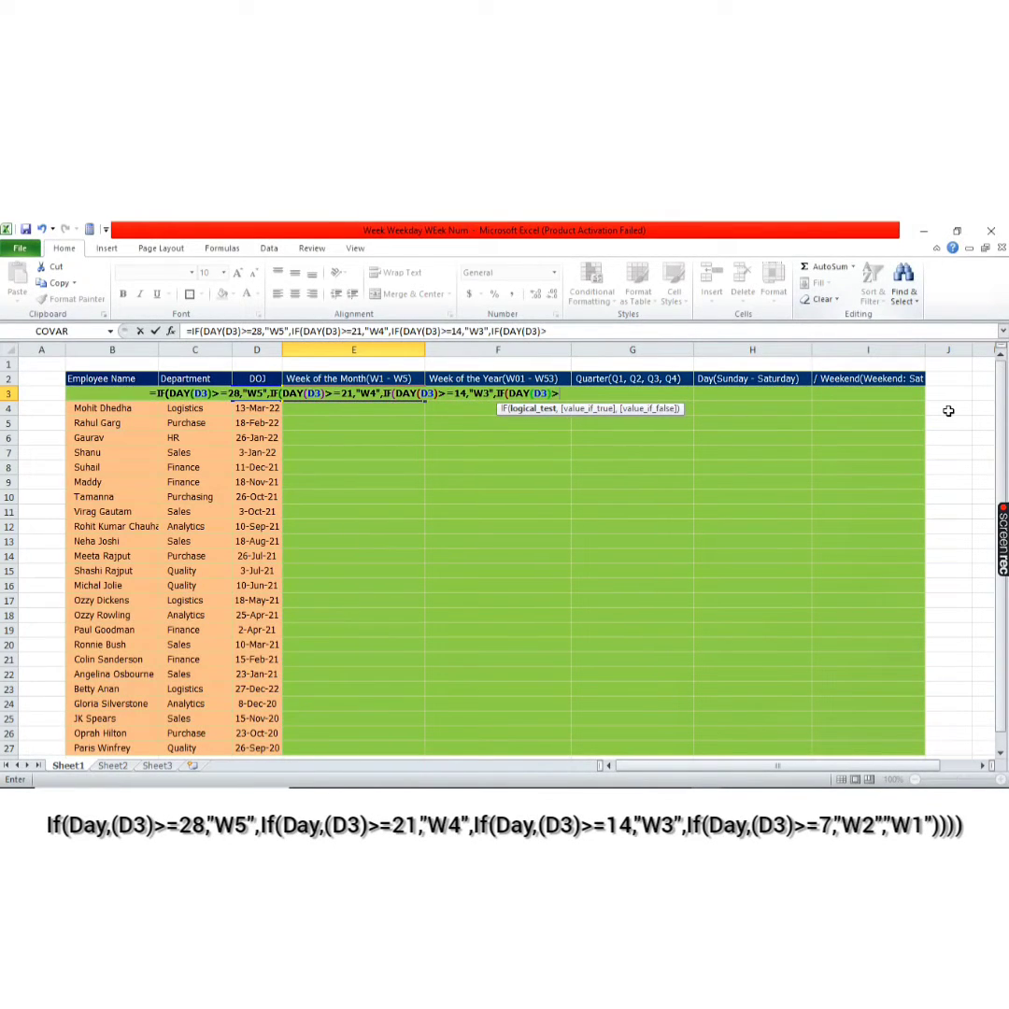
text(=)
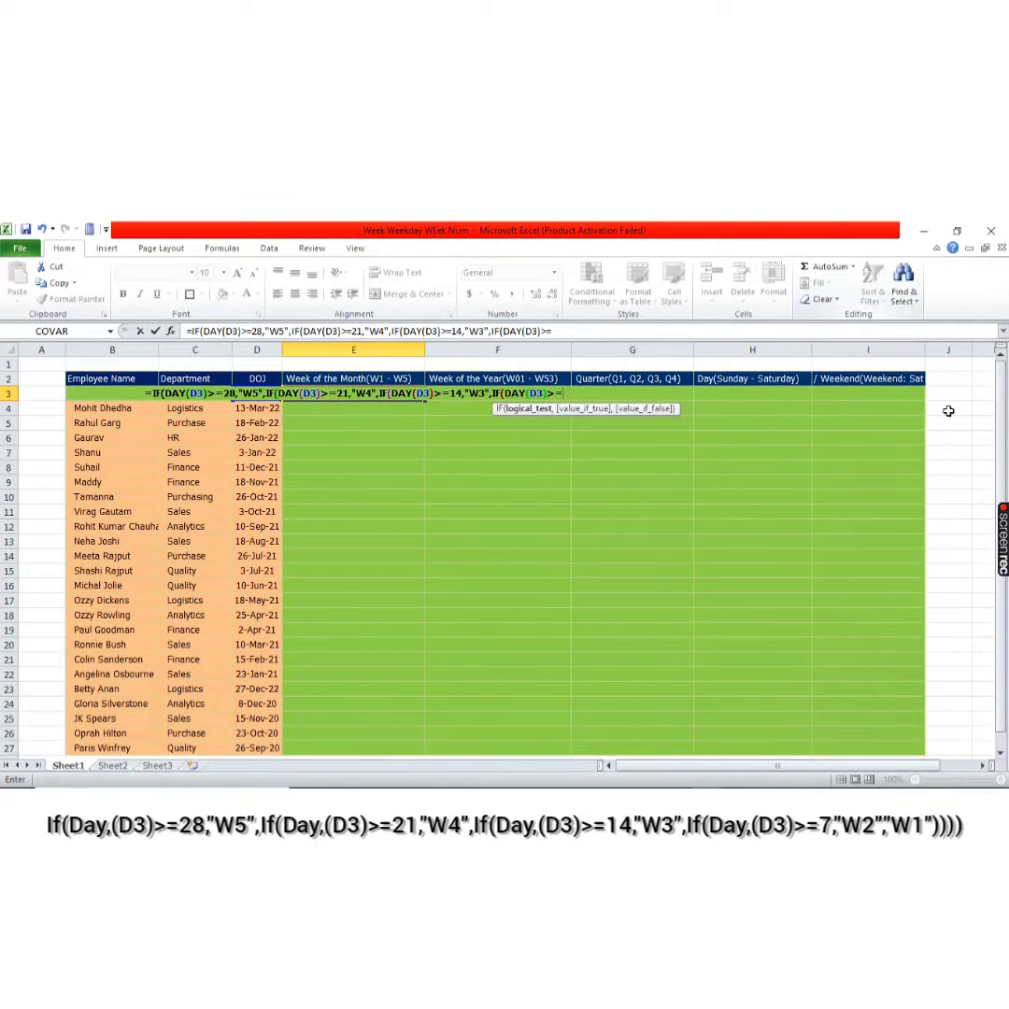
text(7)
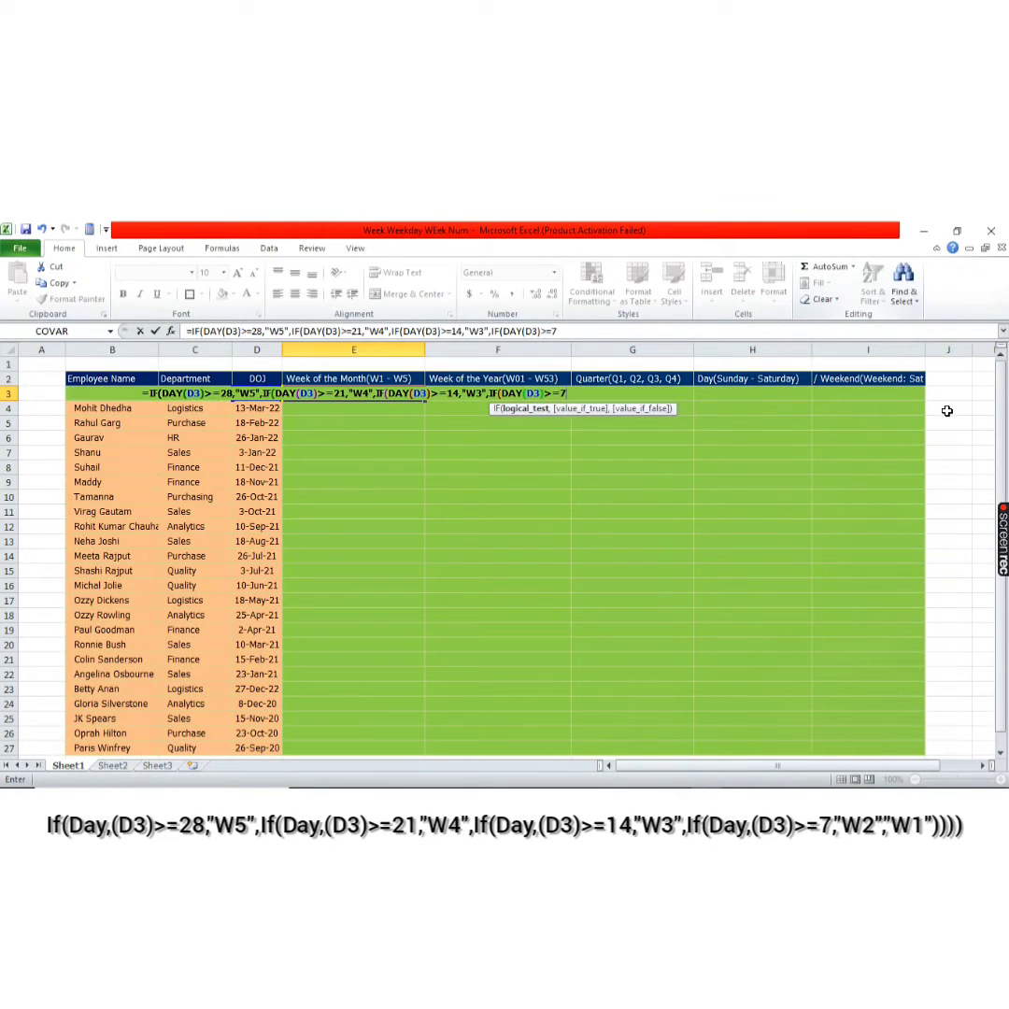
text(,")
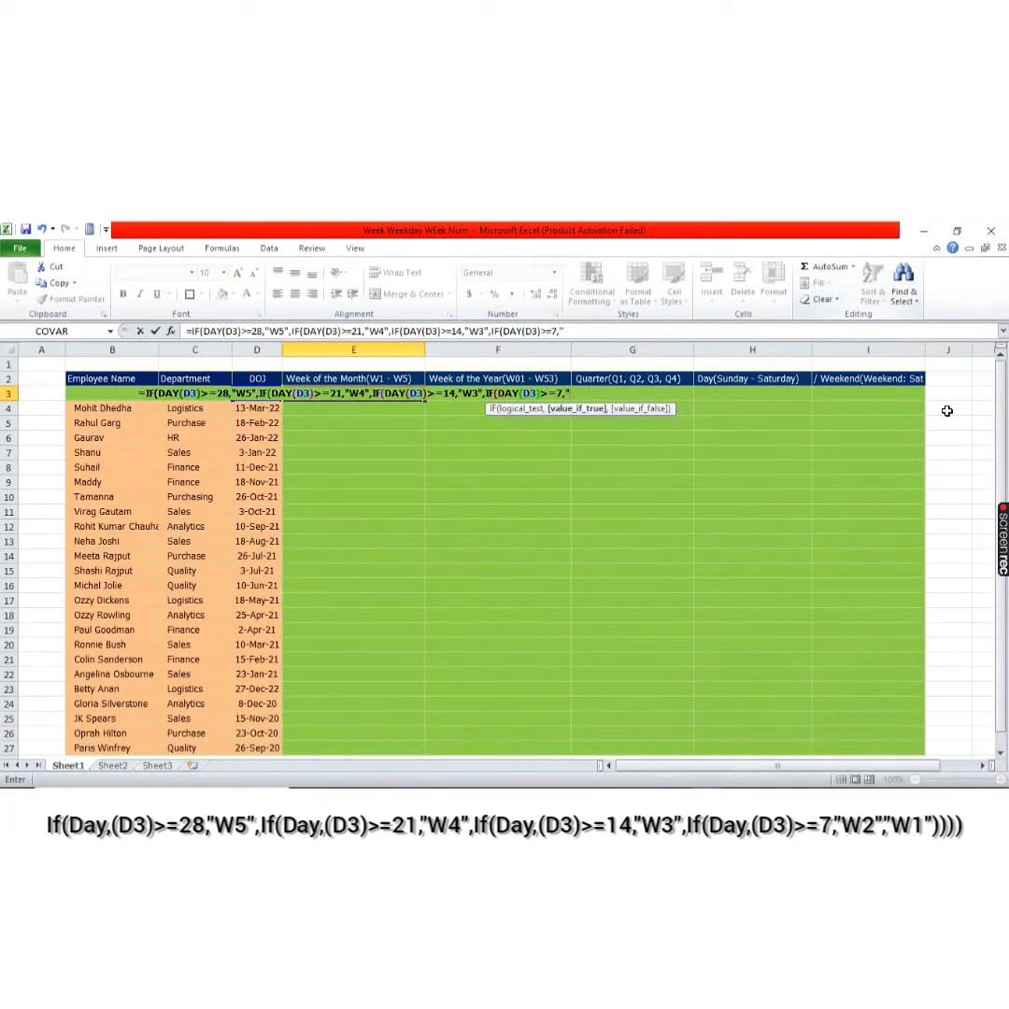
text(W2)
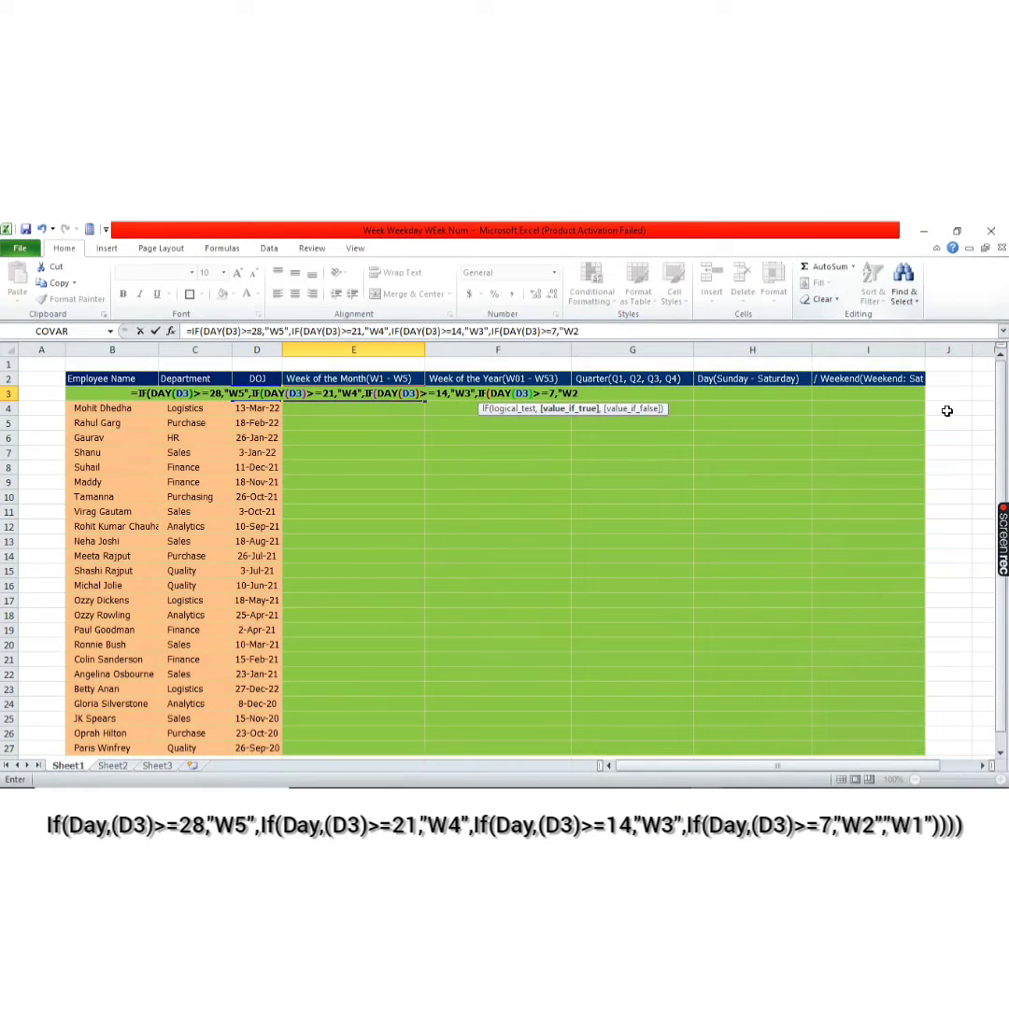
text(",)
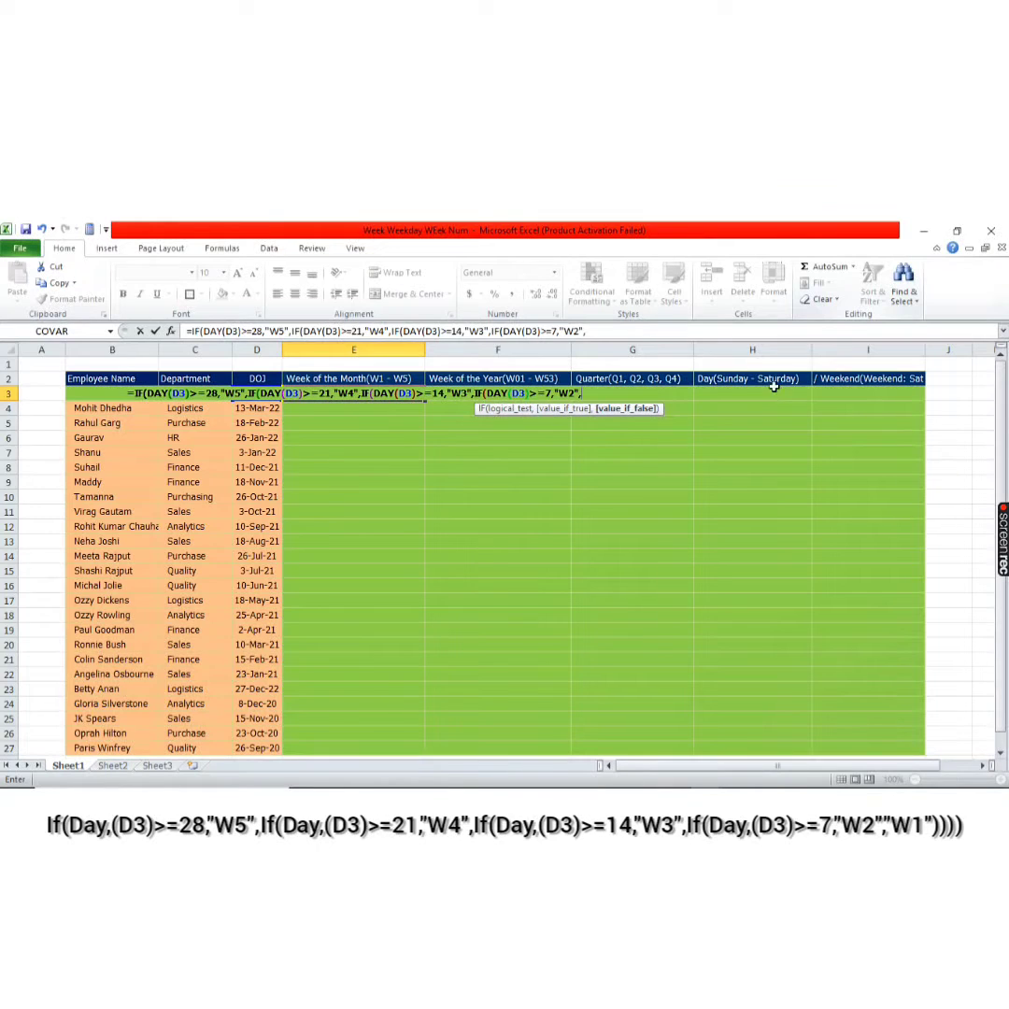
Complete the E3 formula with "W1" as the final value-if-false, close all four IFs and enter it
text("W1)
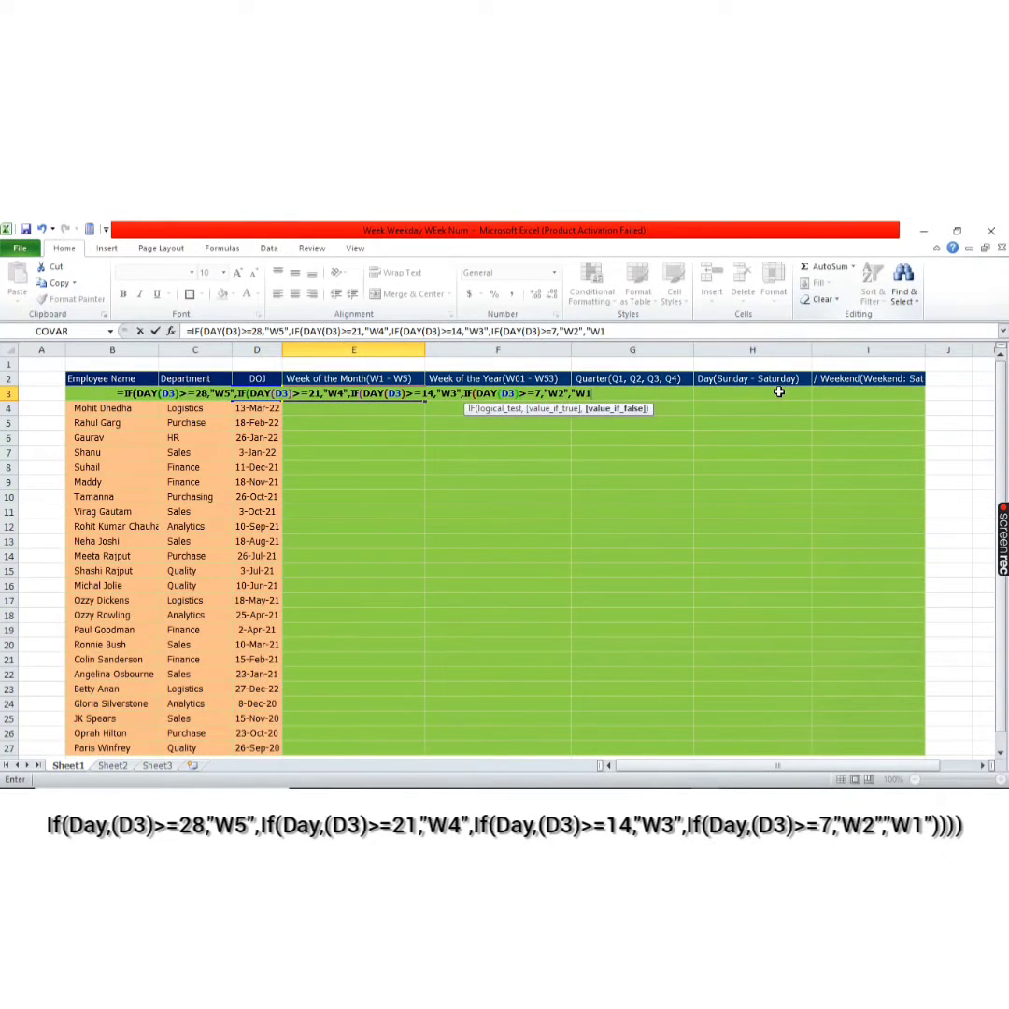
text(")))))
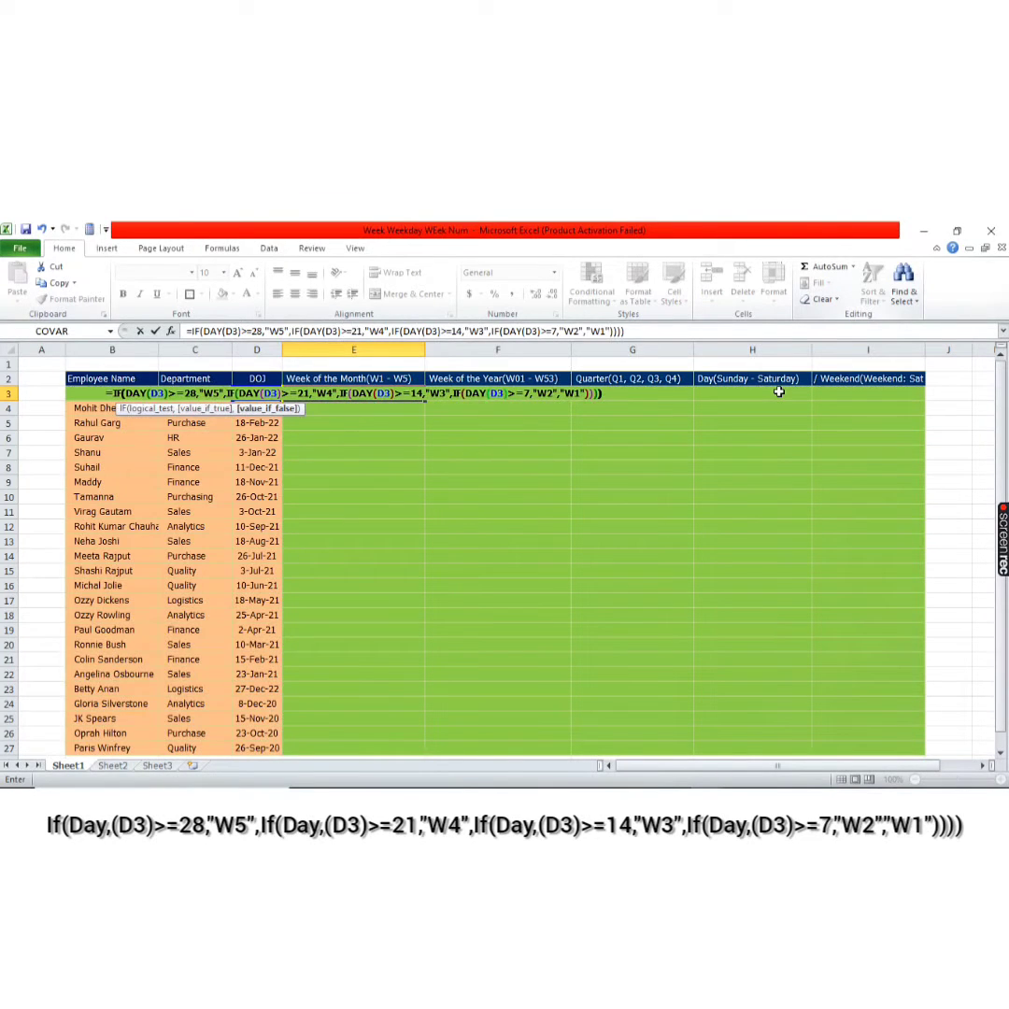
key(Return)
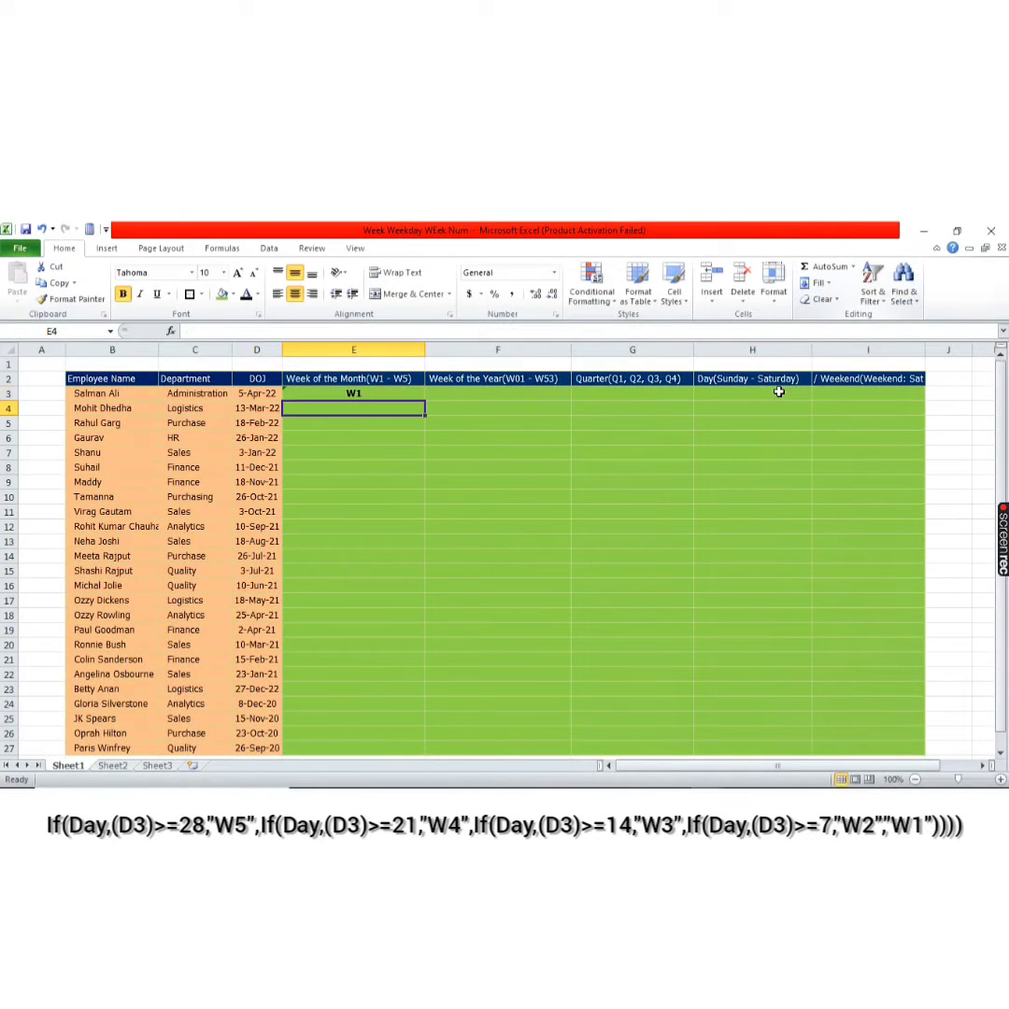
Fill the Week of the Month formula from E3 down to E27
key(Left)
key(ctrl+Down)
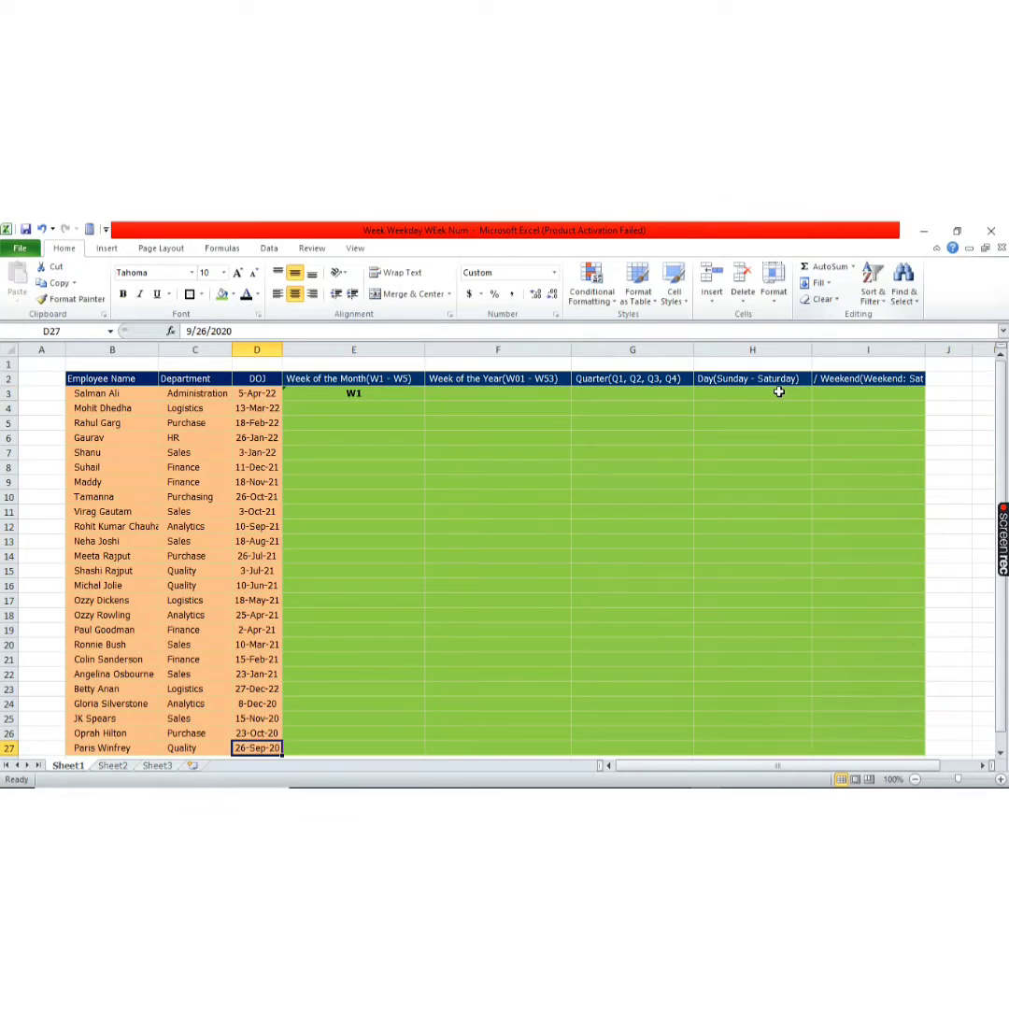
key(Right)
key(ctrl+shift+Up)
key(ctrl+d)
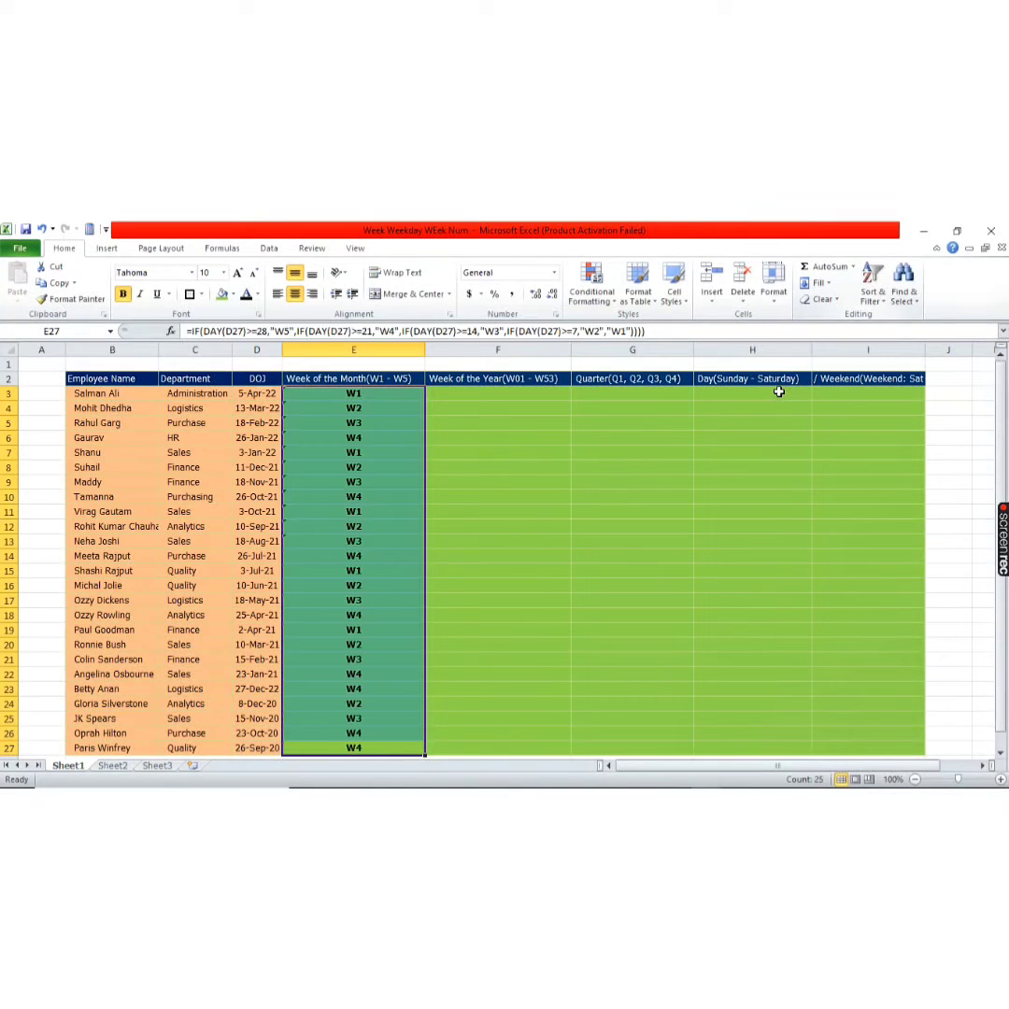
Turn on filters for the header row and filter the Week of the Month column to W1 only
key(ctrl+Up)
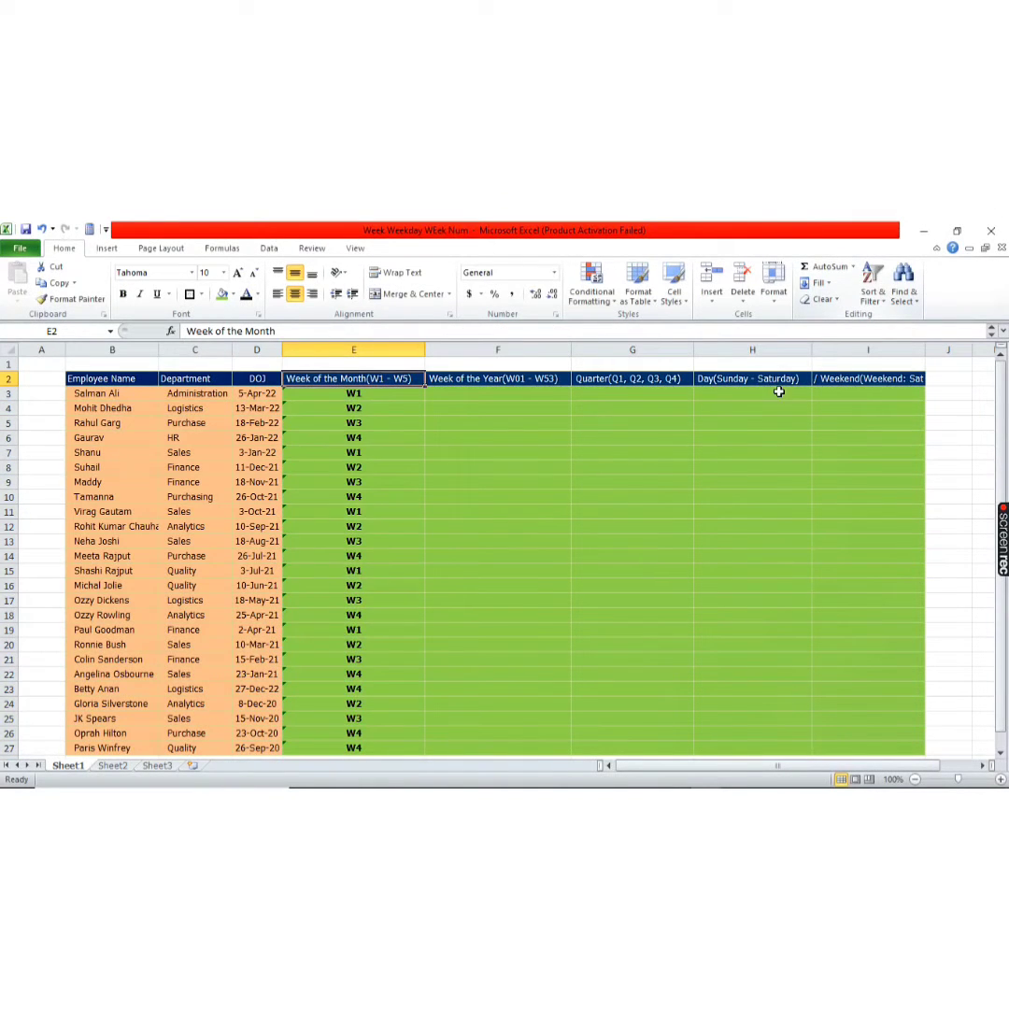
key(ctrl+shift+l)
key(alt+Down)
key(Down)
key(Down)
key(Down)
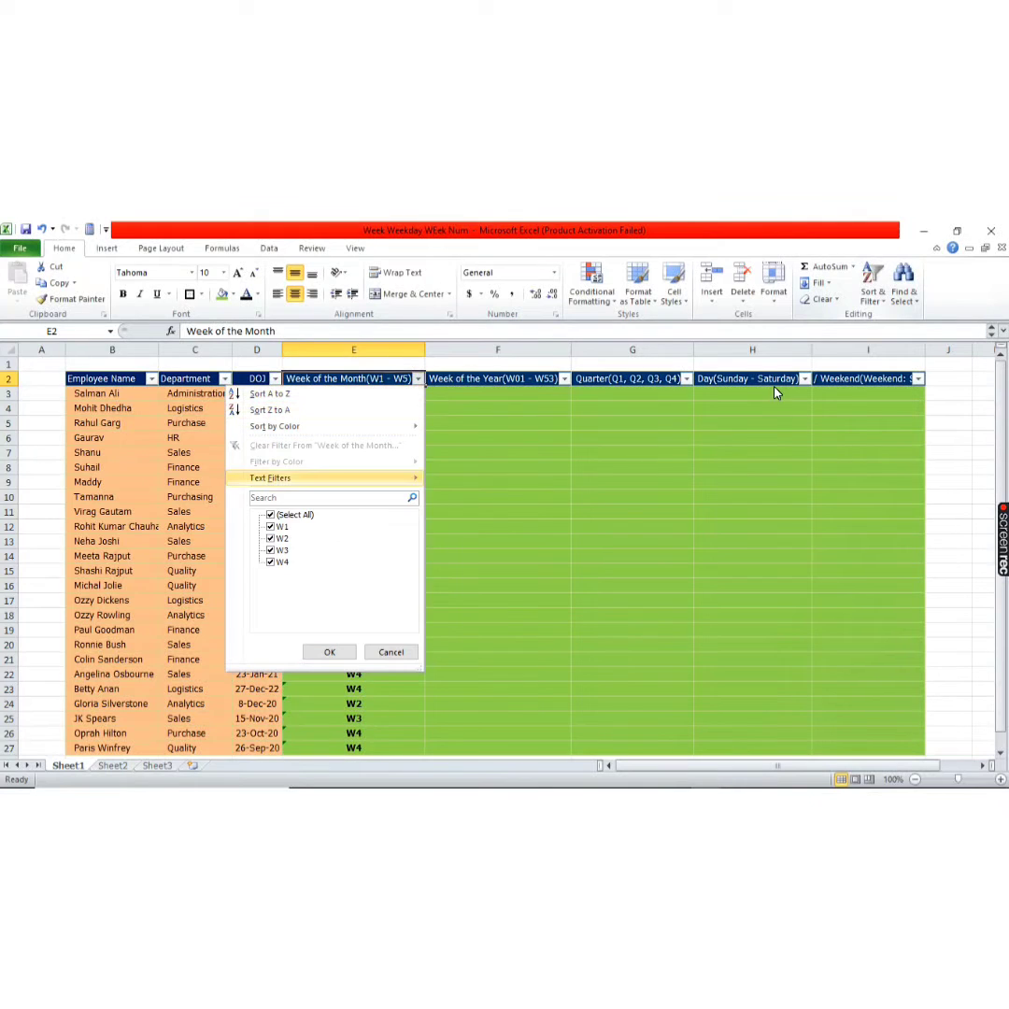
key(Down)
key(Down)
key(space)
key(Down)
key(space)
key(Return)
key(Down)
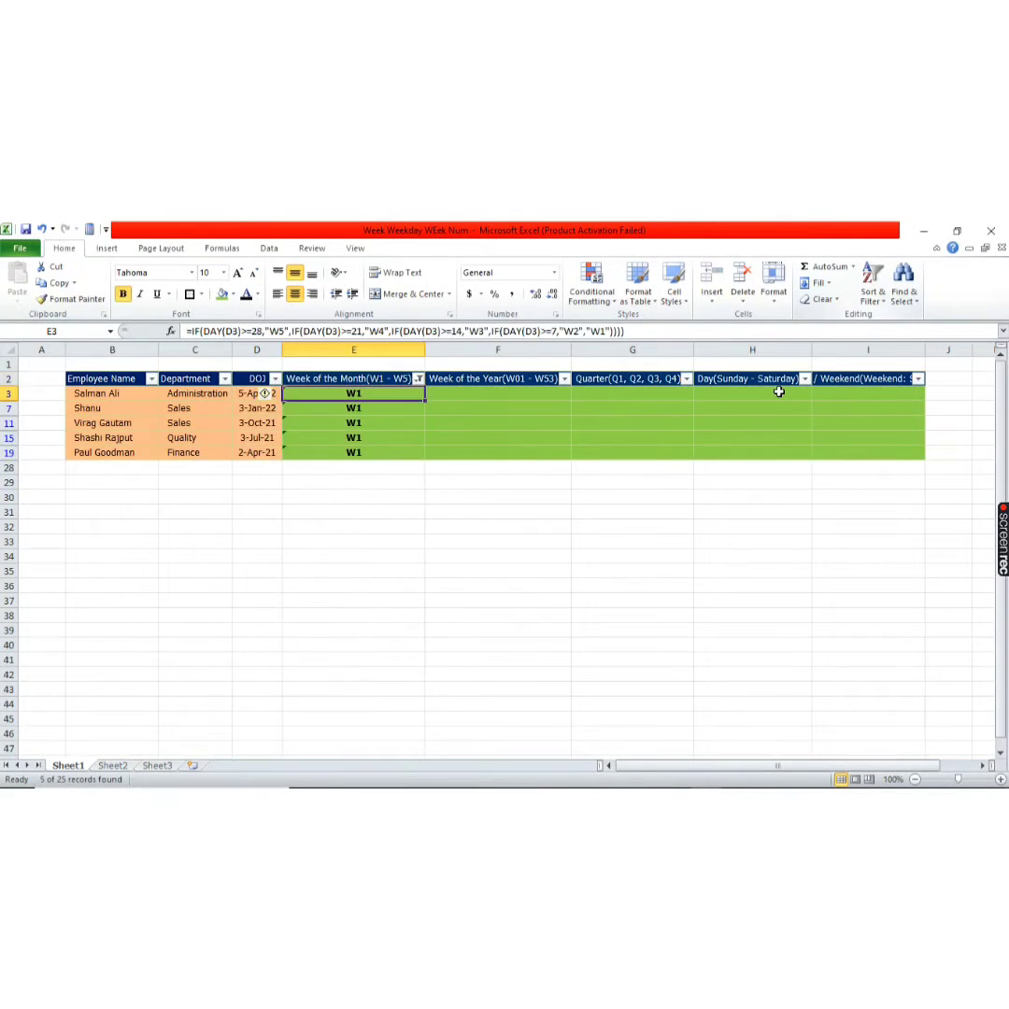
Change the Week of the Month filter to show only W3
key(Up)
key(alt+Down)
key(Down)
key(Down)
key(Down)
key(Down)
key(Down)
key(Down)
key(Down)
key(Down)
key(space)
key(Down)
key(Down)
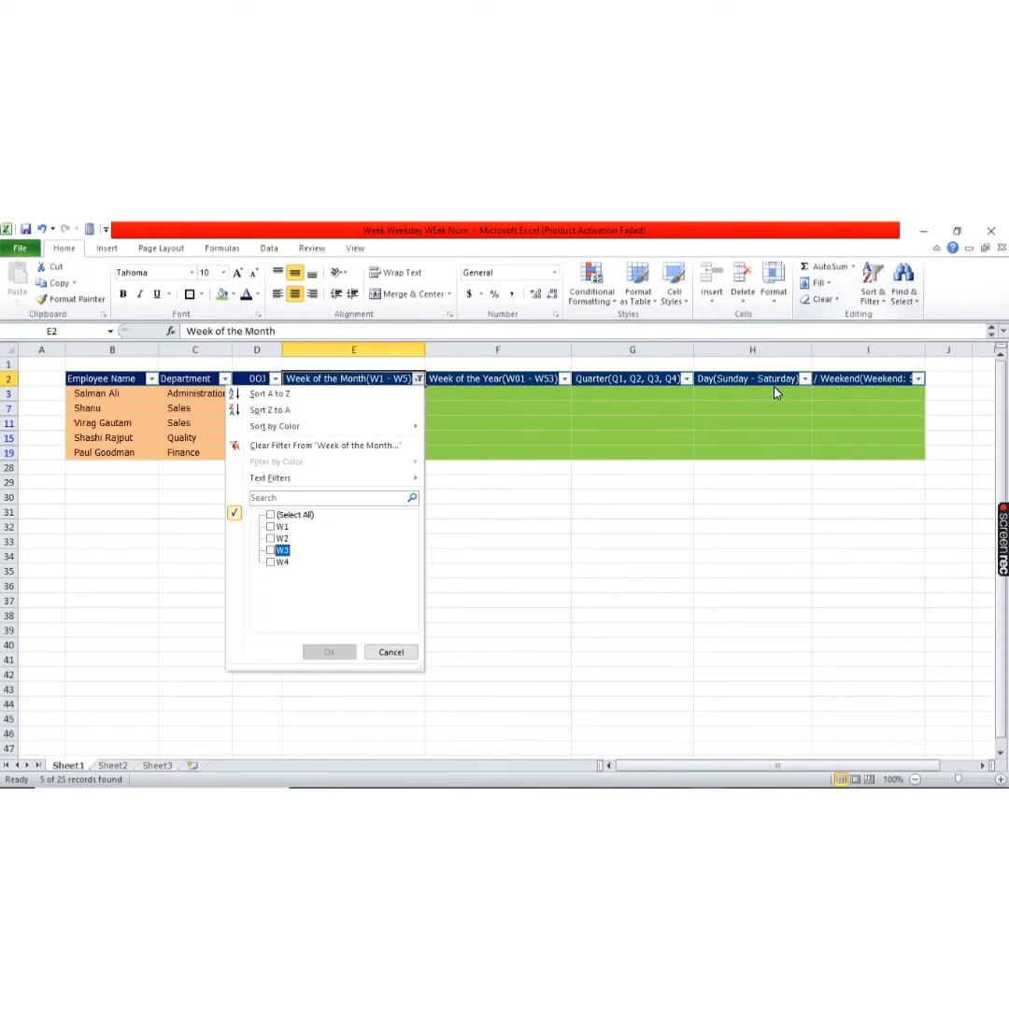
key(space)
key(Return)
Add W4 to the Week of the Month filter alongside W3
key(alt+Down)
key(Down)
key(Down)
key(Down)
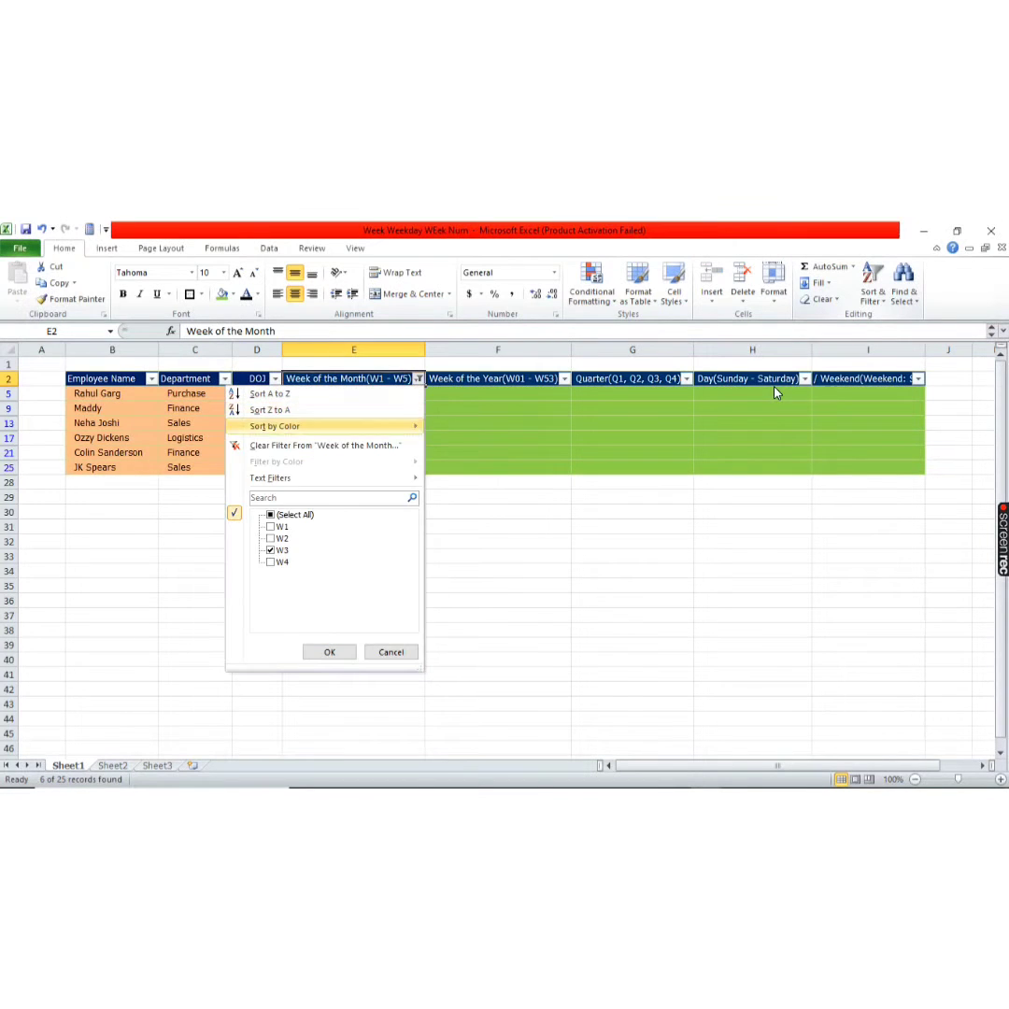
key(Down)
key(Down)
key(Down)
key(Down)
key(Down)
key(Down)
key(Down)
key(Down)
key(space)
key(Return)
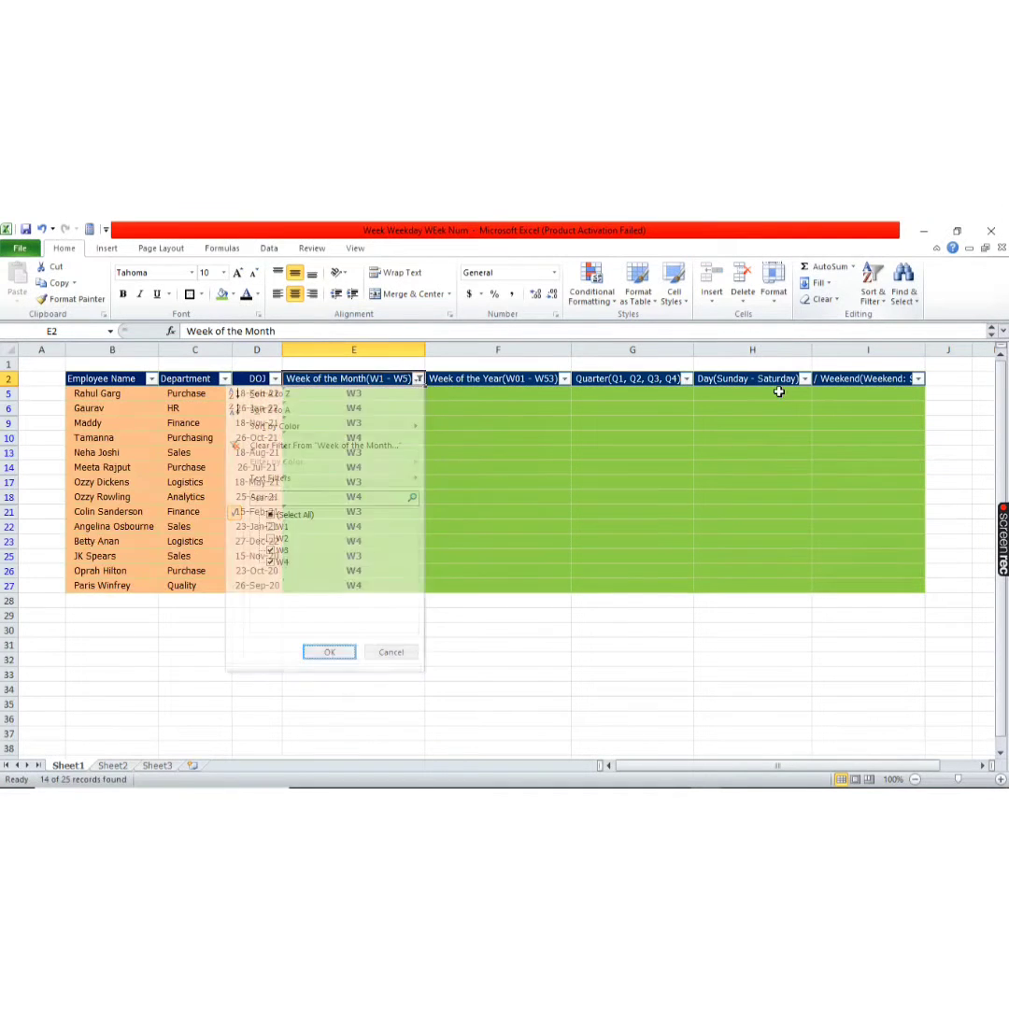
key(Down)
key(ctrl+shift+Down)
key(Up)
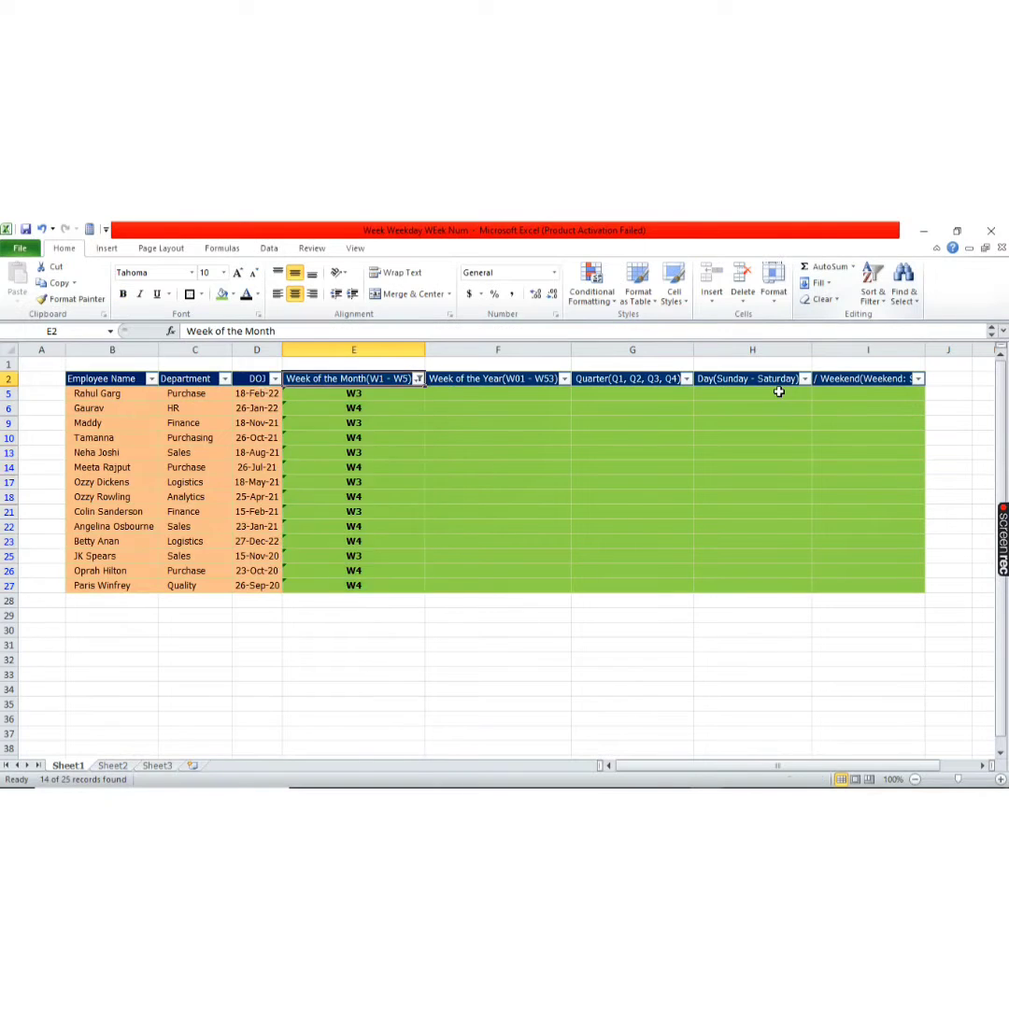
Select all values in the Week of the Month filter to display every row again
key(alt+Down)
key(Down)
key(Down)
key(Down)
key(Down)
key(Down)
key(Down)
key(Down)
key(Down)
key(Up)
key(space)
key(Return)
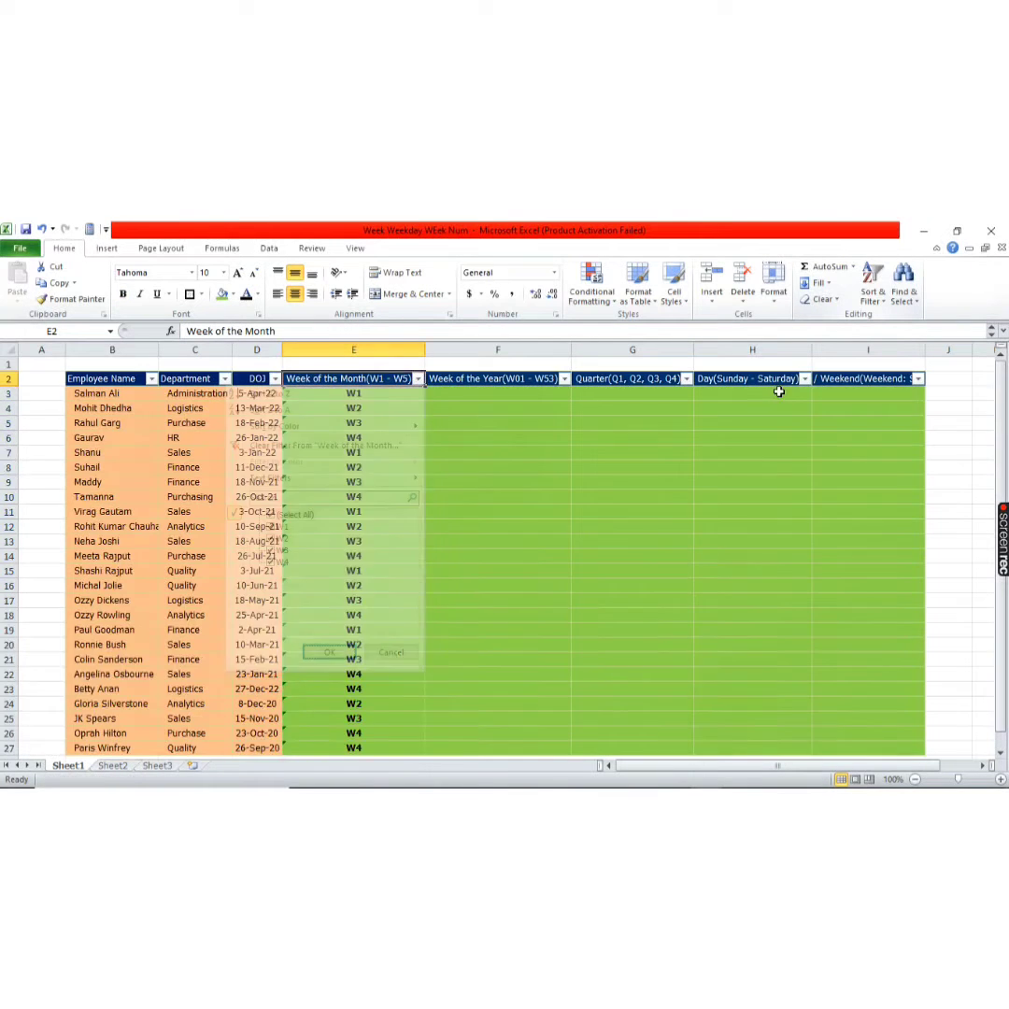
Enter the formula =WEEKNUM(D3) in cell F3 of the Week of the Year column
key(Down)
key(ctrl+Down)
key(Right)
key(ctrl+shift+Up)
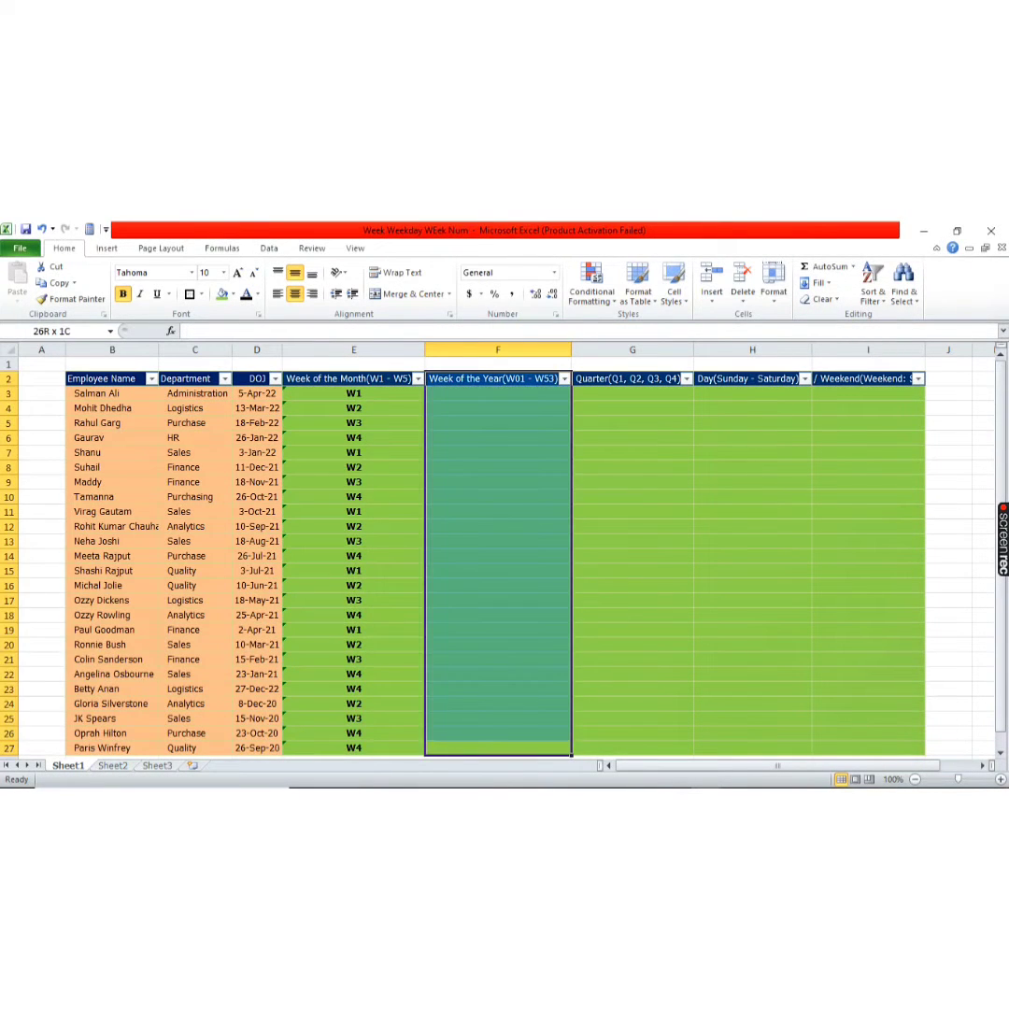
key(ctrl+Up)
key(Down)
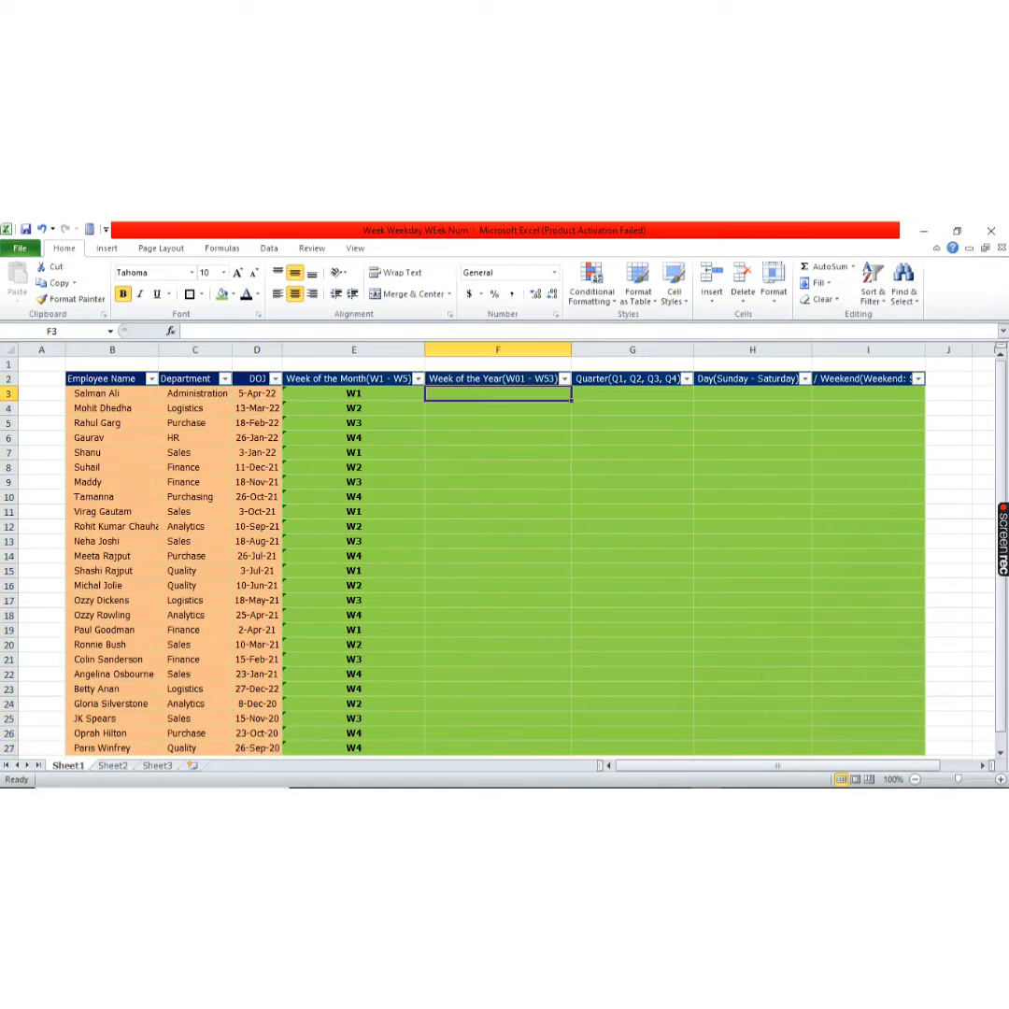
text(=)
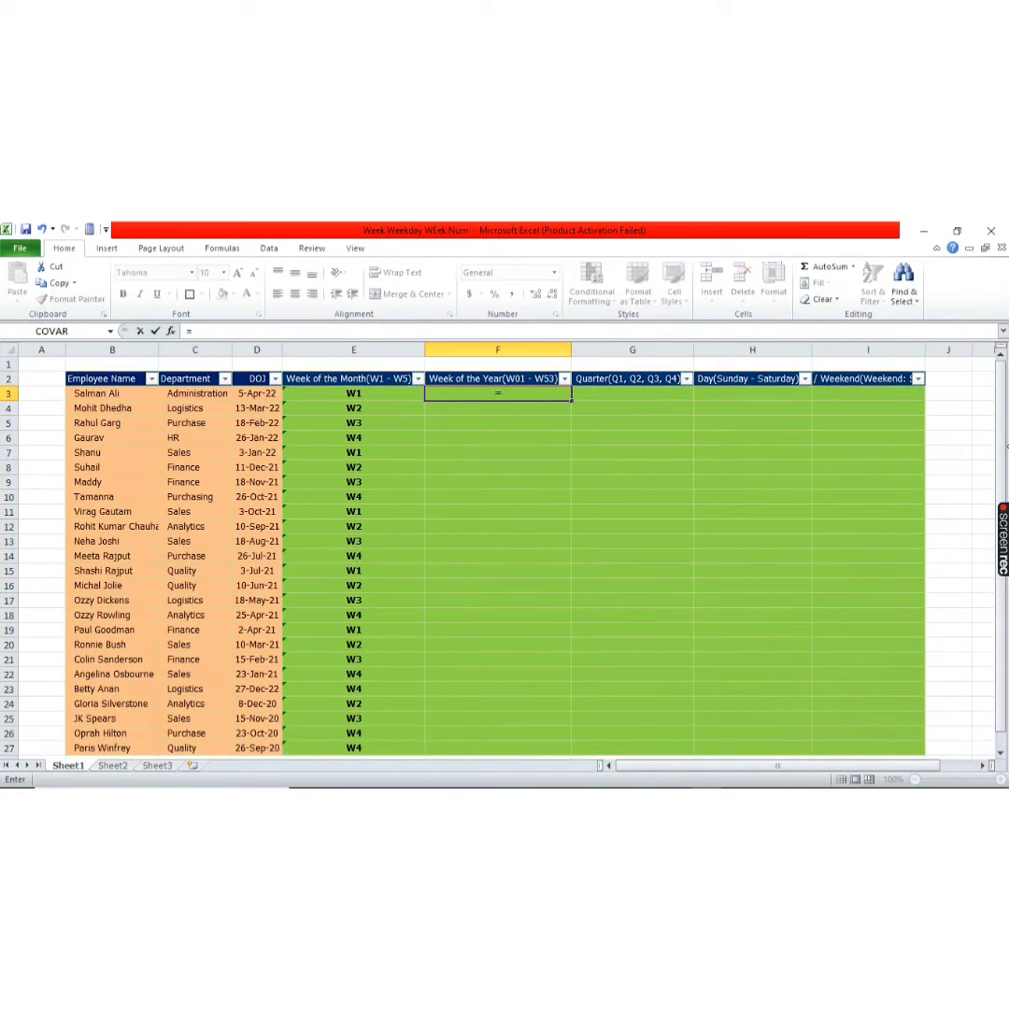
text(We)
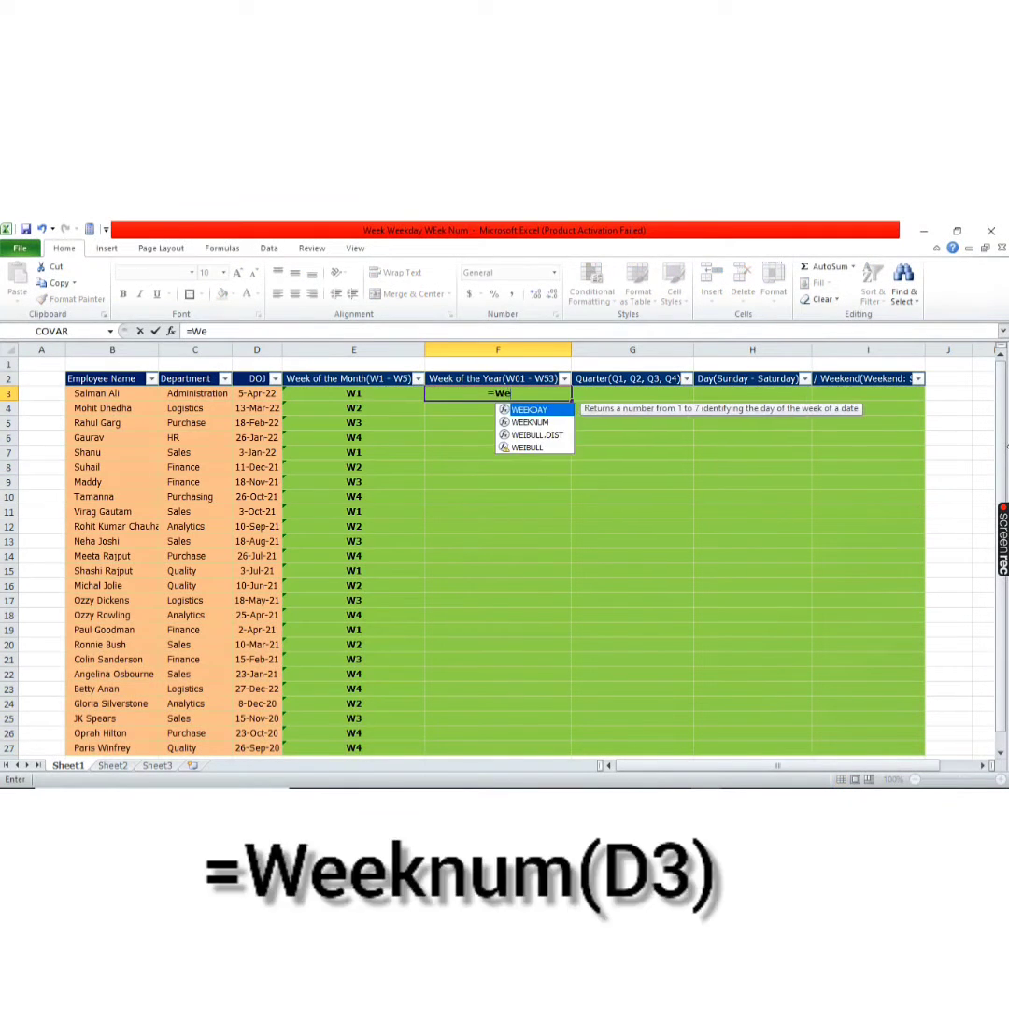
text(eknum)
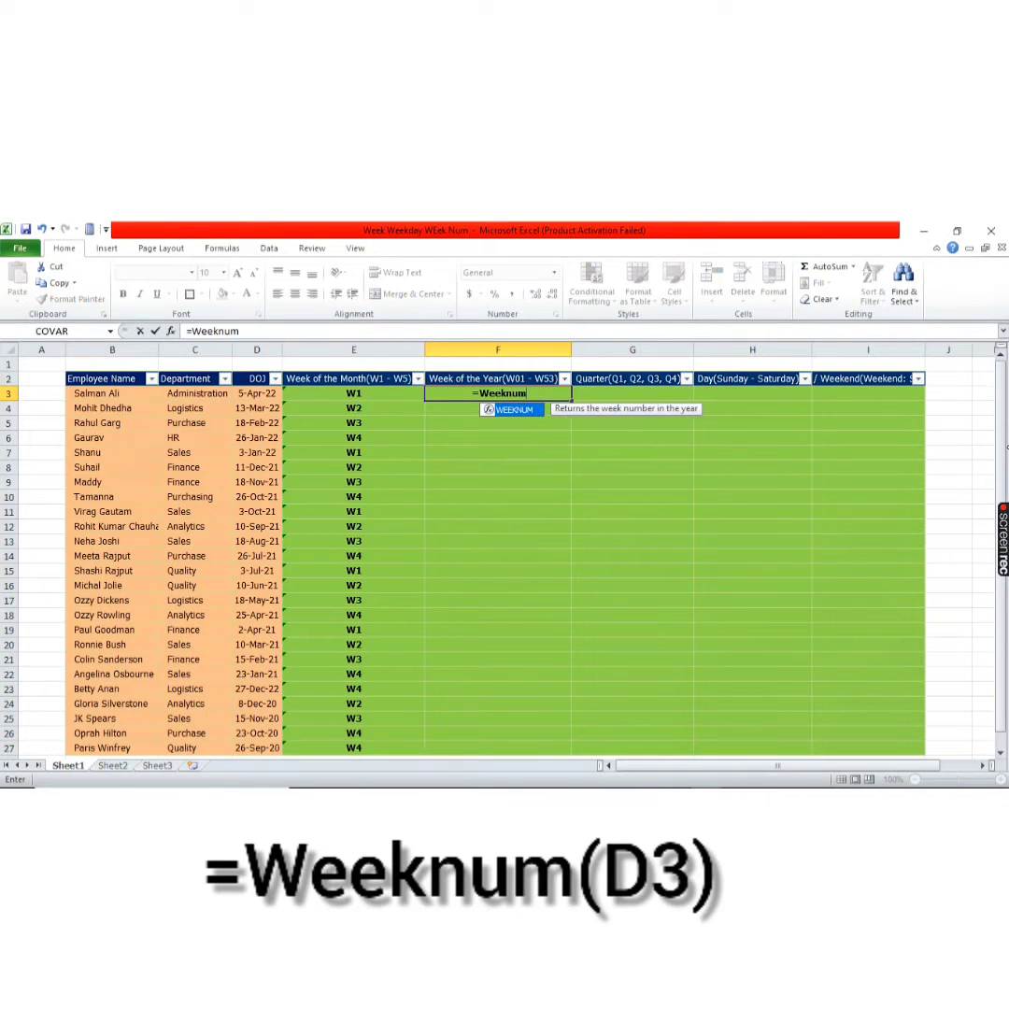
key(Tab)
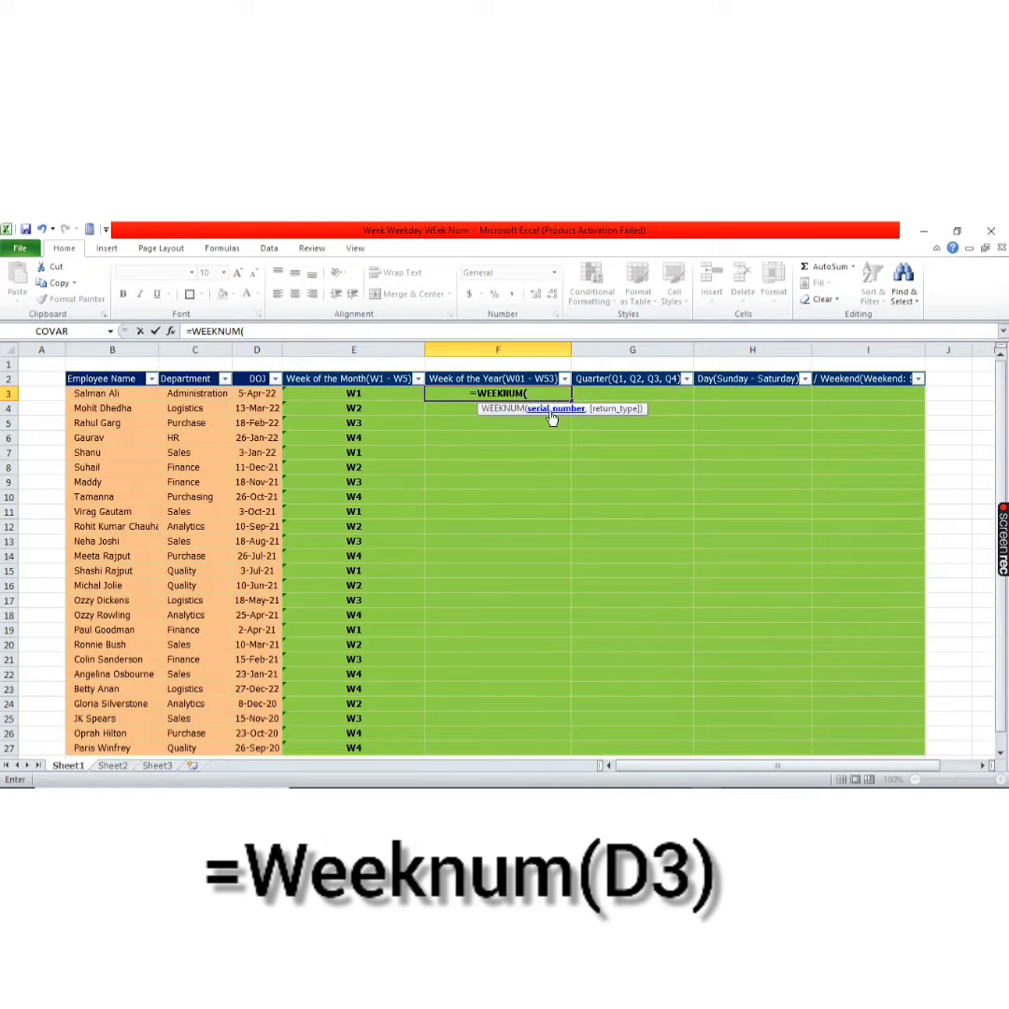
click(257, 393)
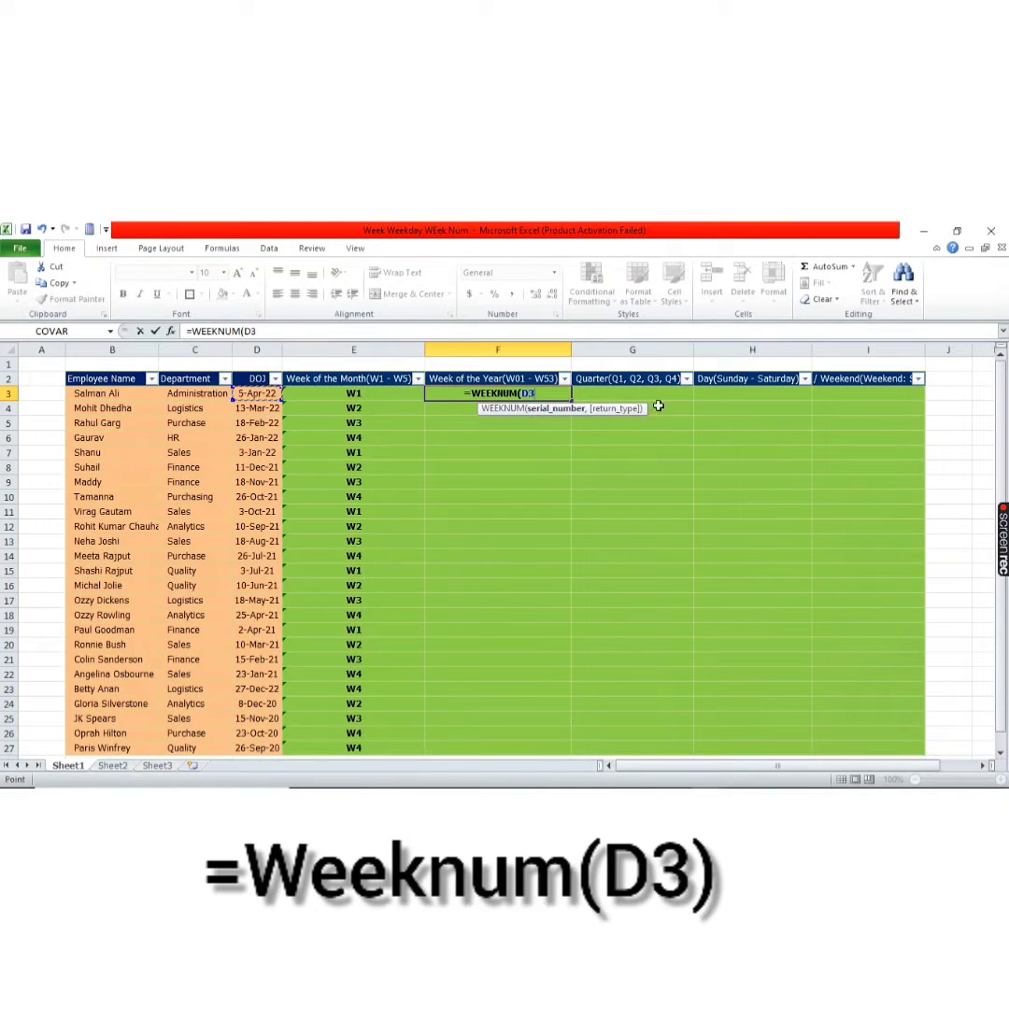
text())
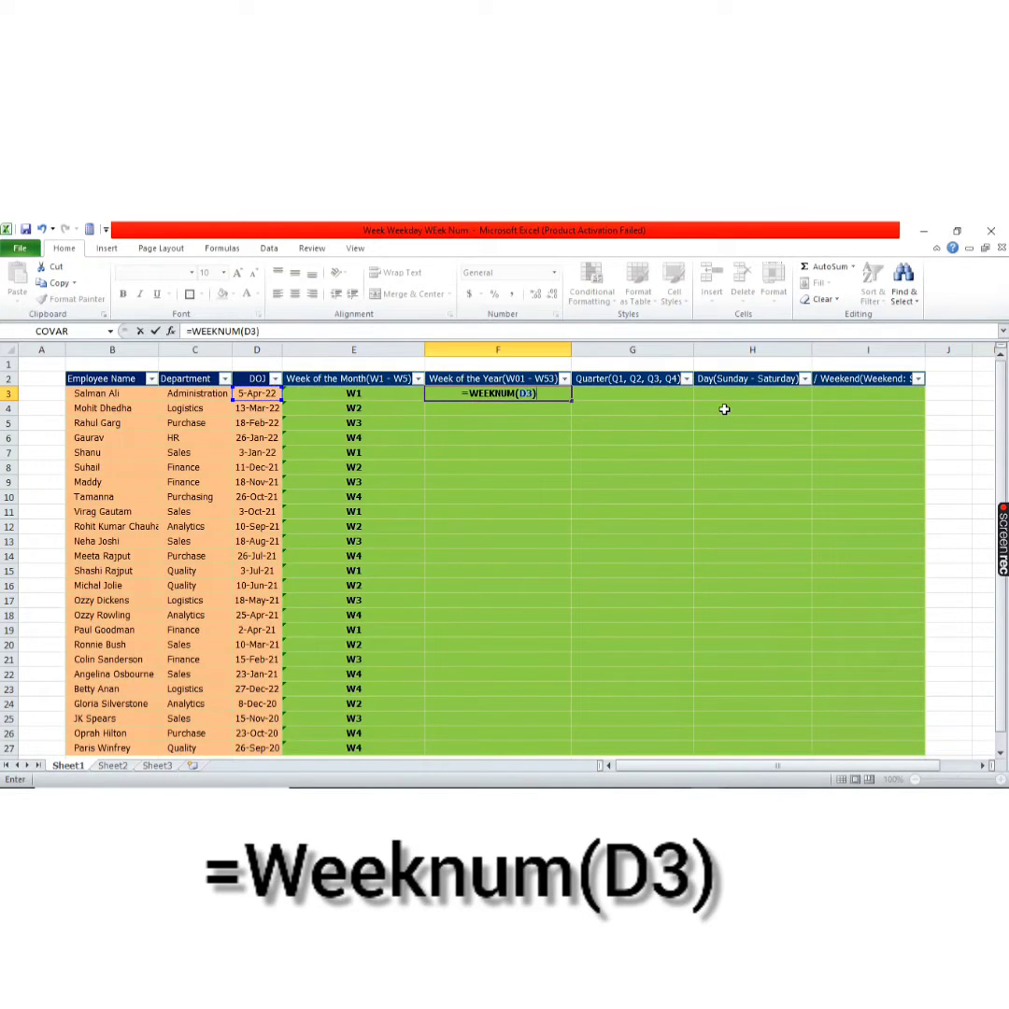
key(ctrl+Return)
Fill the WEEKNUM formula from F3 down to F27
key(Left)
key(ctrl+Down)
key(Right)
key(ctrl+shift+Up)
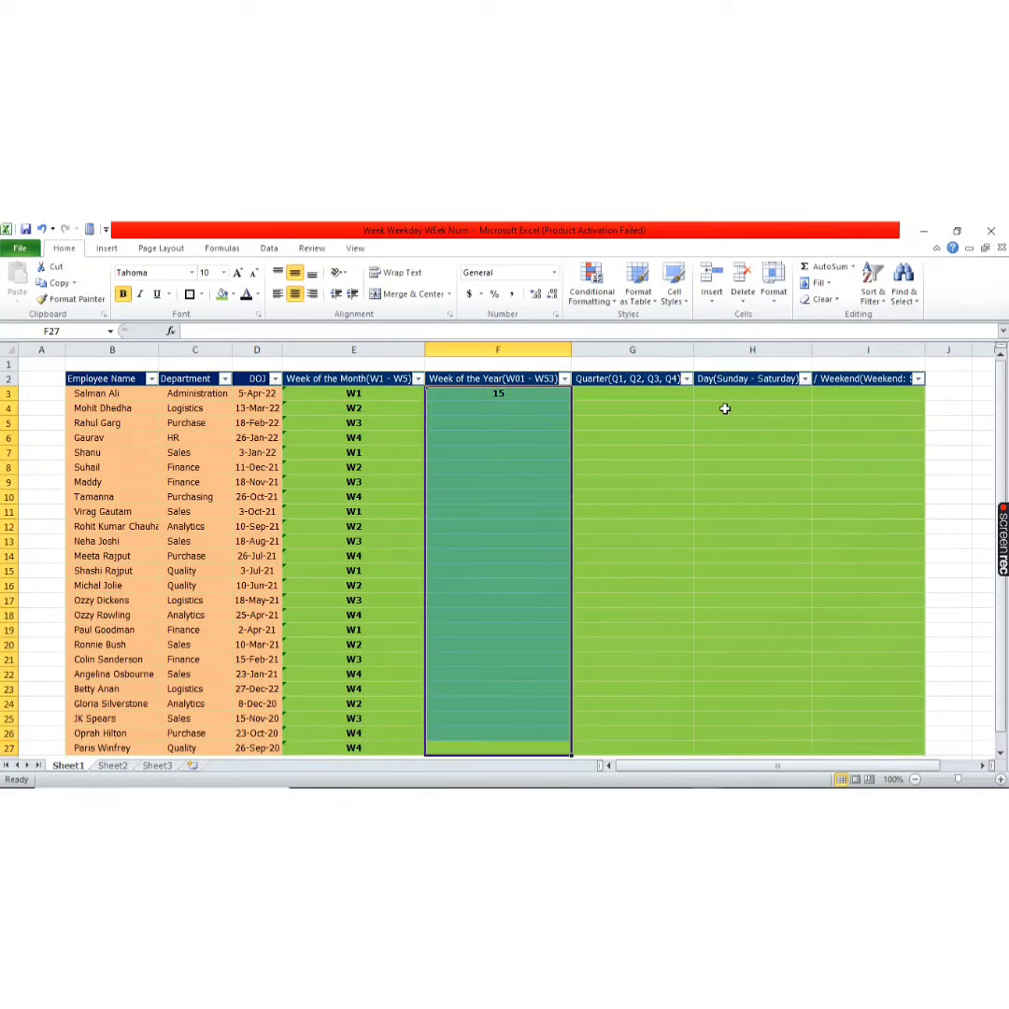
key(ctrl+d)
key(ctrl+Up)
key(Down)
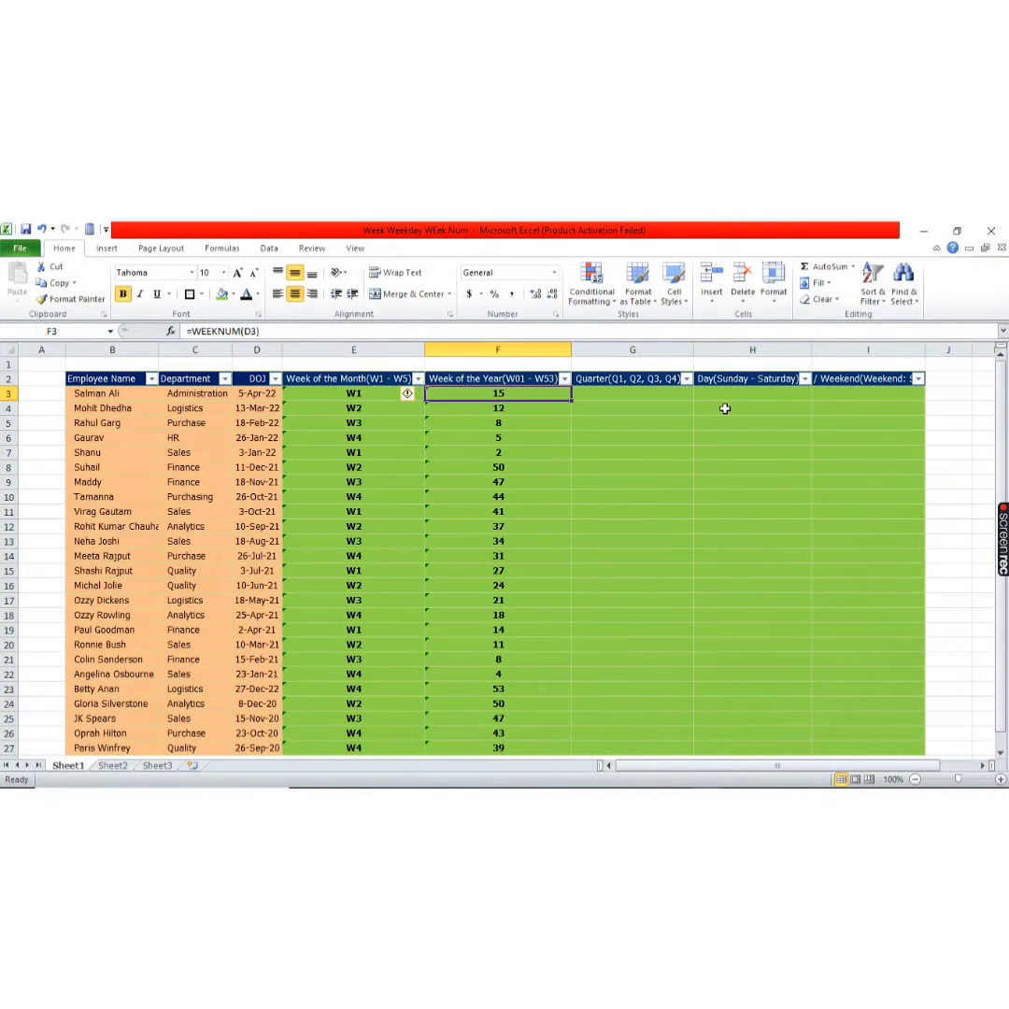
Filter the Week of the Year column to week 2 only and check the matching row's DOJ date
key(Up)
key(alt+Down)
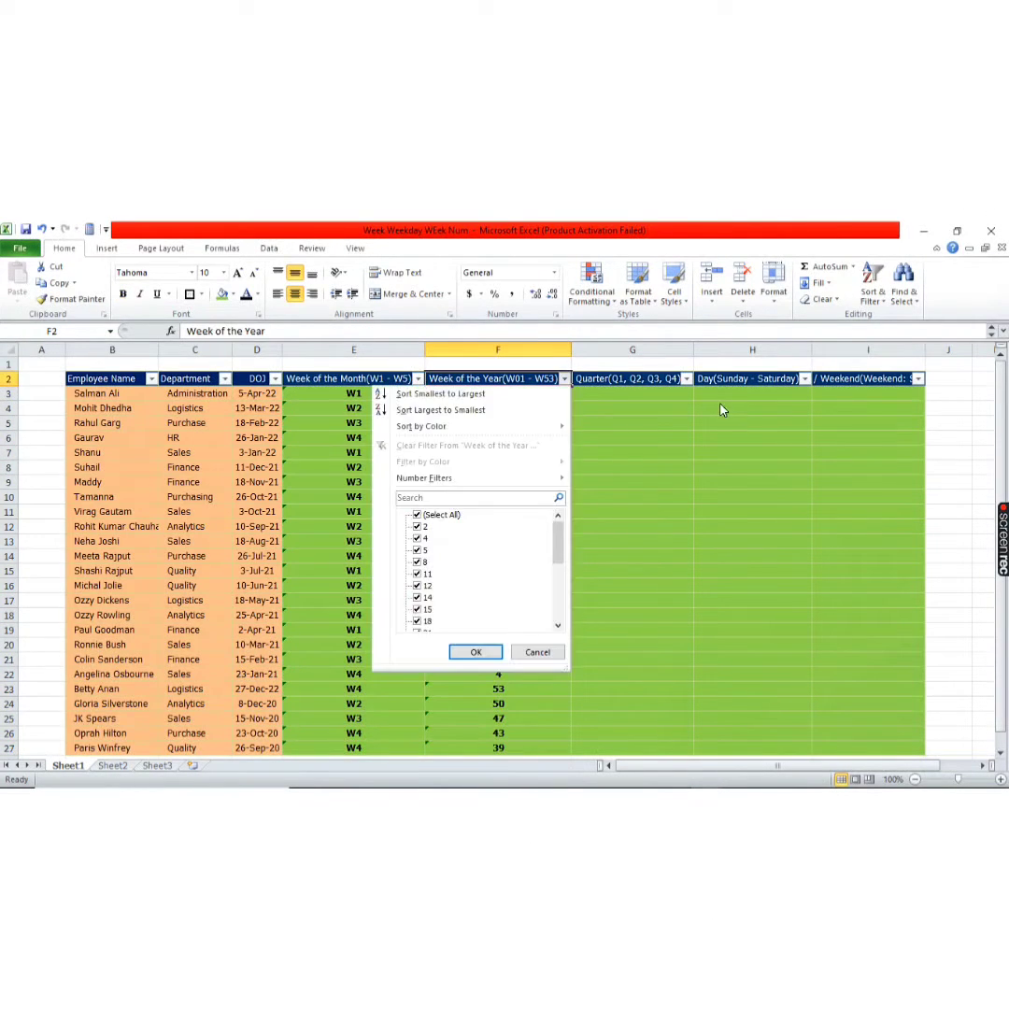
key(Up)
key(Up)
key(space)
key(Down)
key(space)
key(Return)
key(Down)
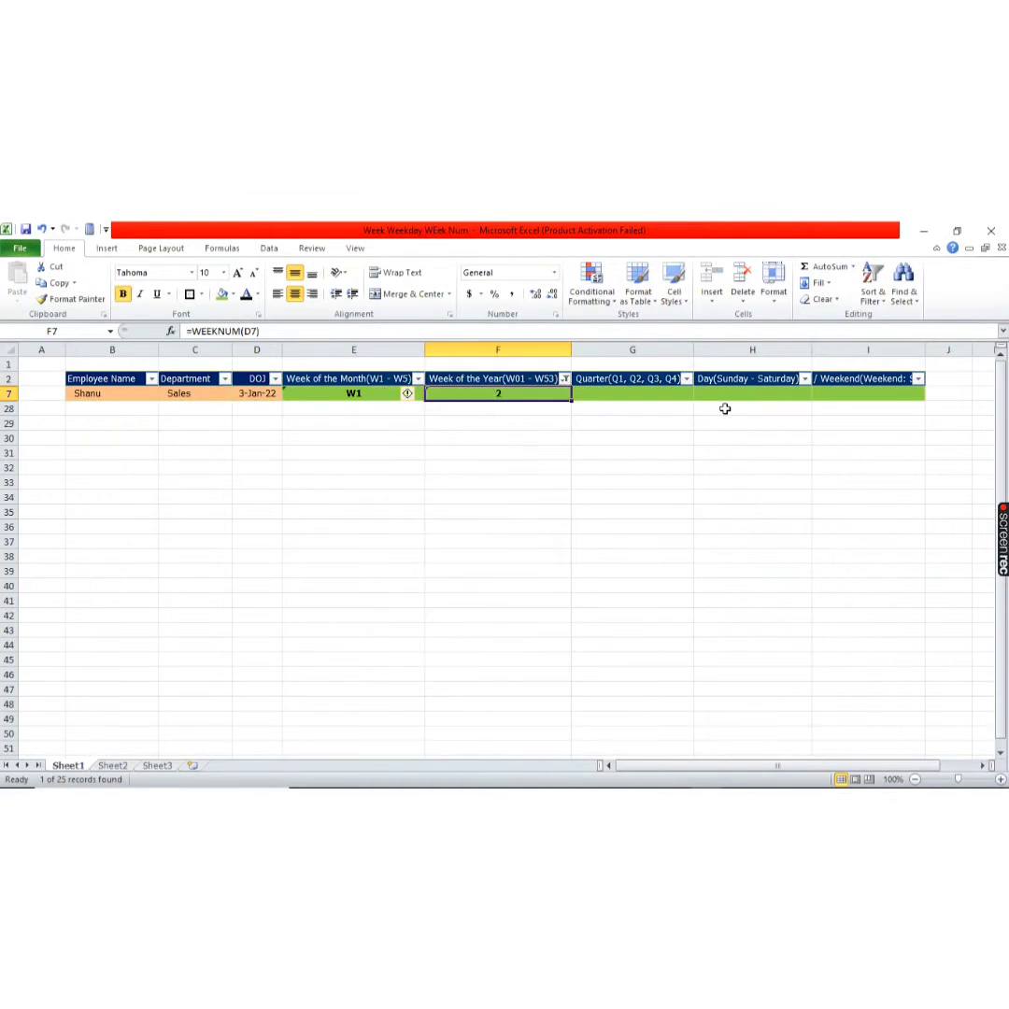
key(Left)
key(Left)
key(Right)
key(Right)
key(Up)
key(Down)
key(Up)
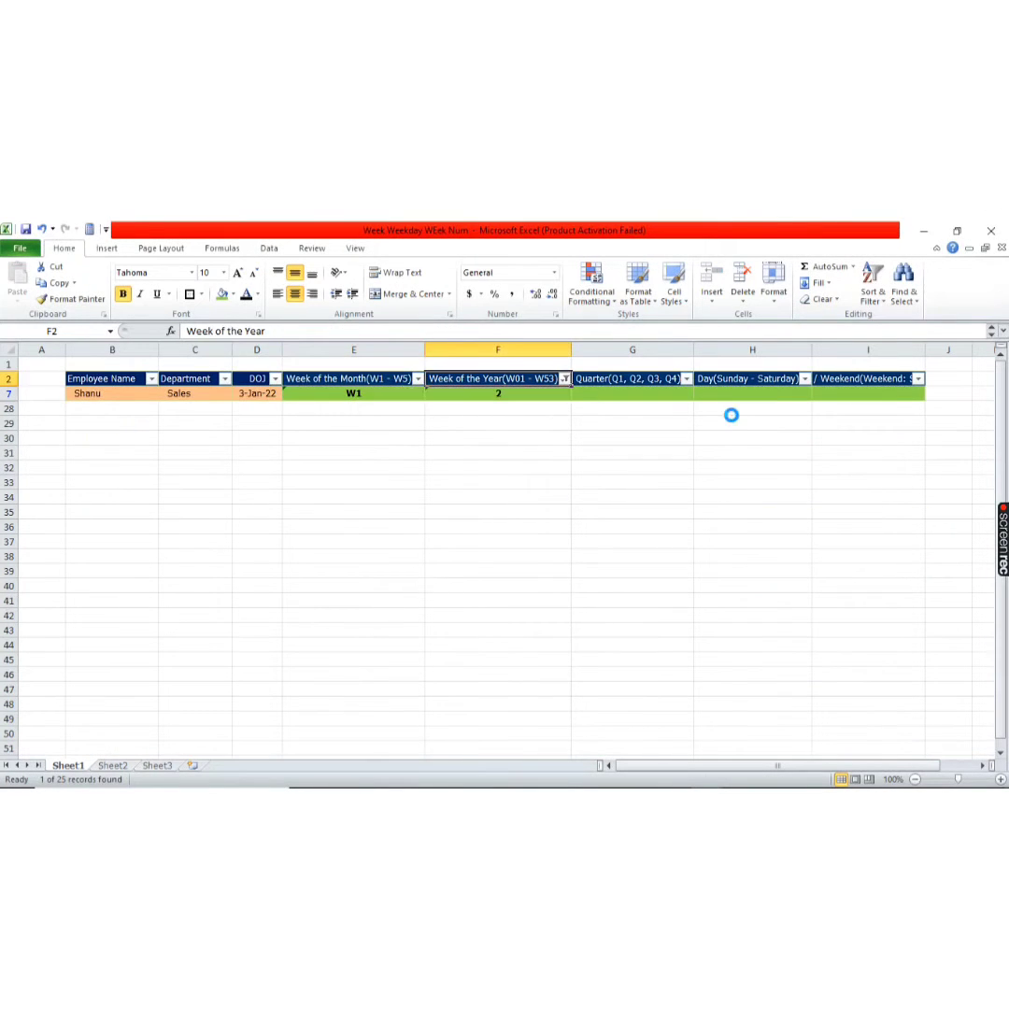
Filter the Week of the Year column to week 5 only and check the matching row's DOJ date
key(alt+Down)
key(Up)
key(Up)
key(Down)
key(space)
key(Down)
key(Down)
key(space)
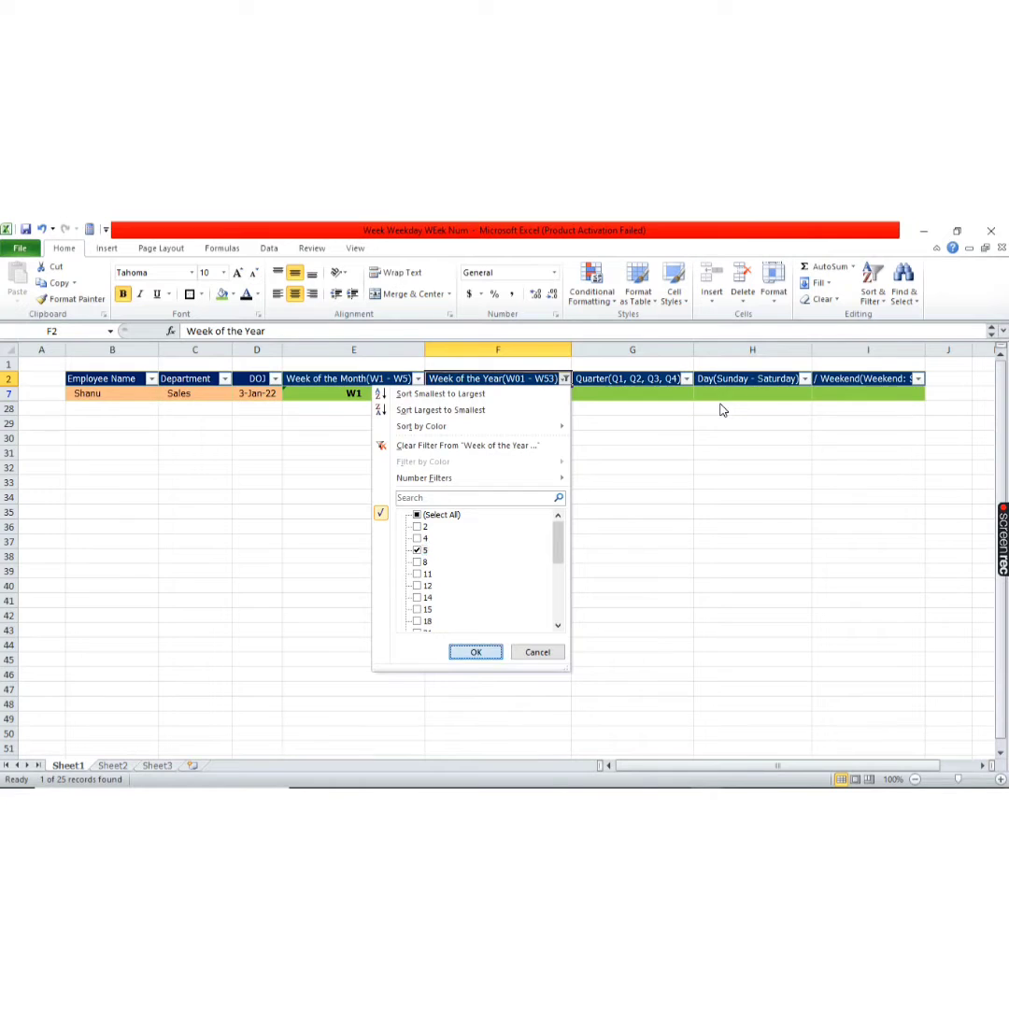
key(Return)
key(Down)
key(Left)
key(Right)
key(Up)
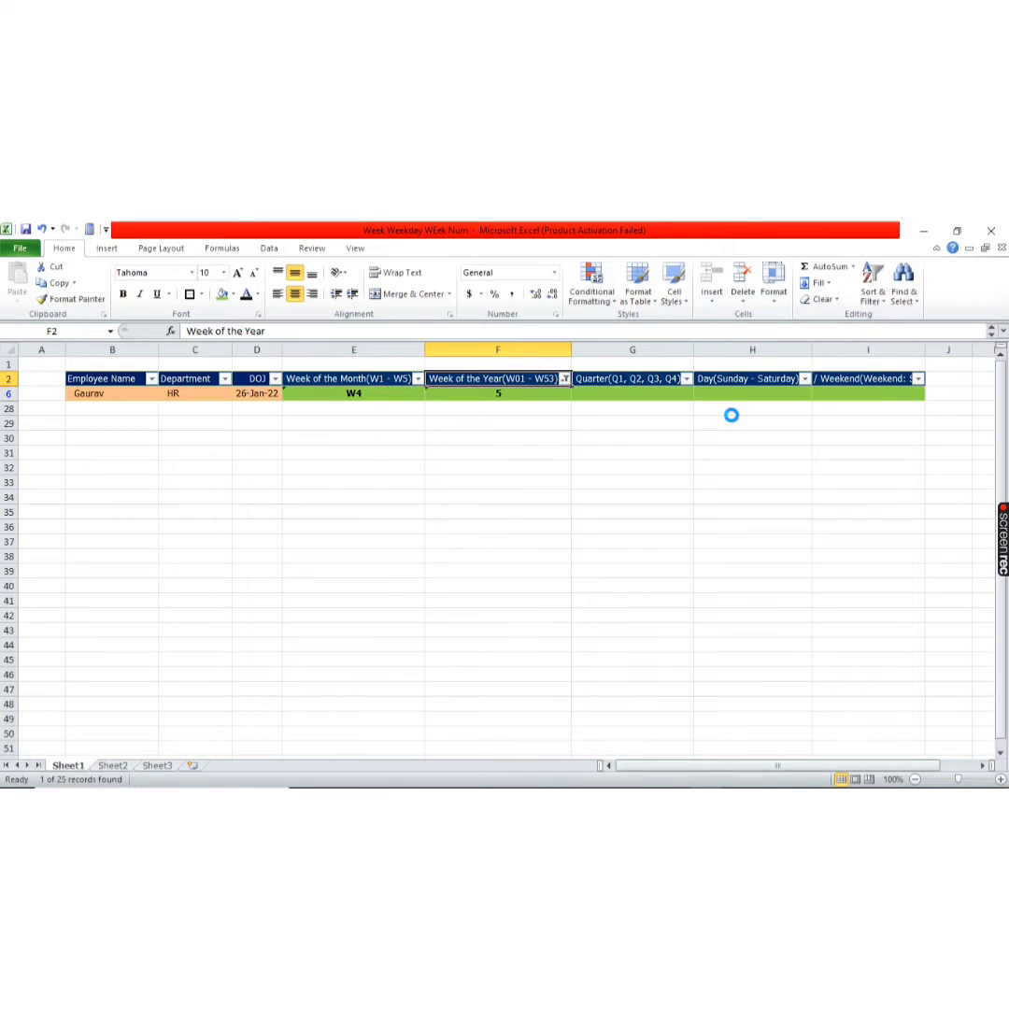
Filter the Week of the Year column to weeks 11, 12, 14 and 15 only
key(alt+Down)
key(Up)
key(Up)
key(Down)
key(Down)
key(Down)
key(space)
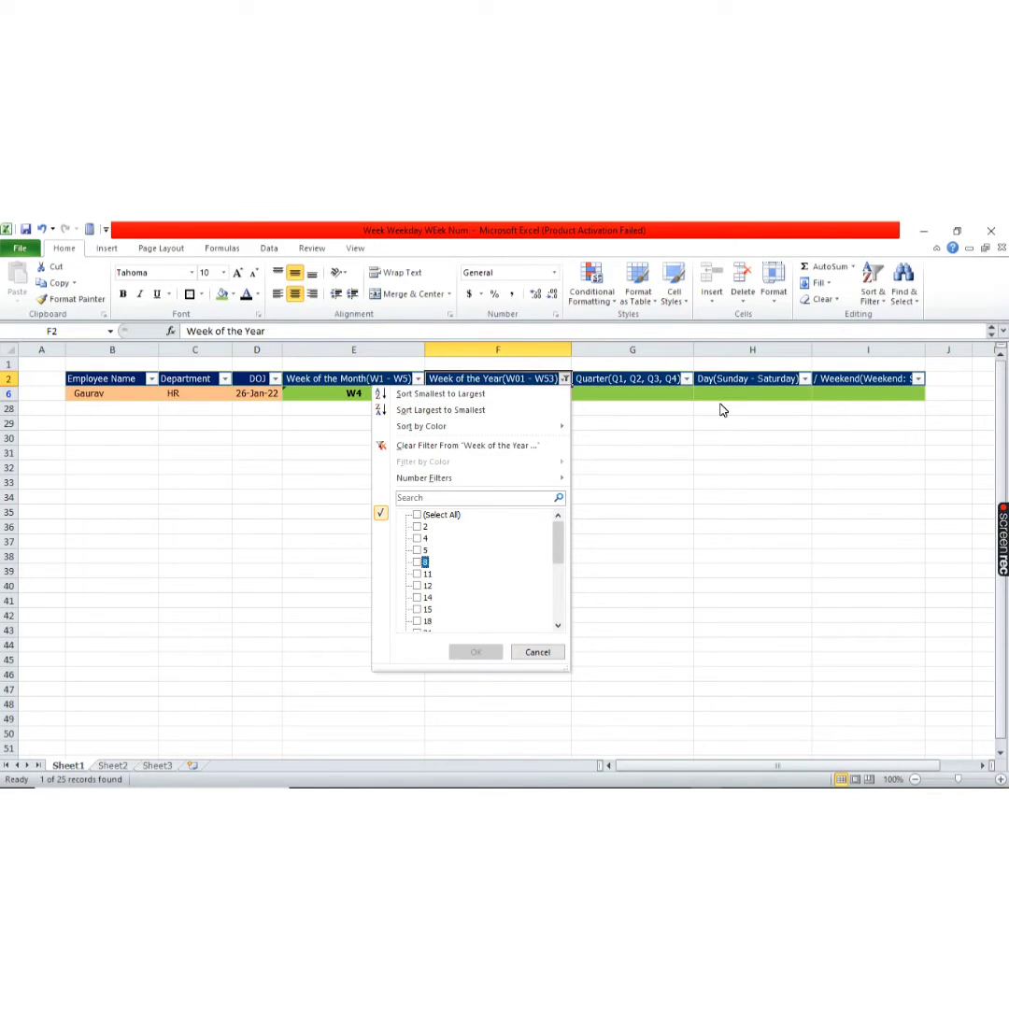
key(Down)
key(Down)
key(space)
key(Down)
key(space)
key(Down)
key(space)
key(Down)
key(space)
key(Return)
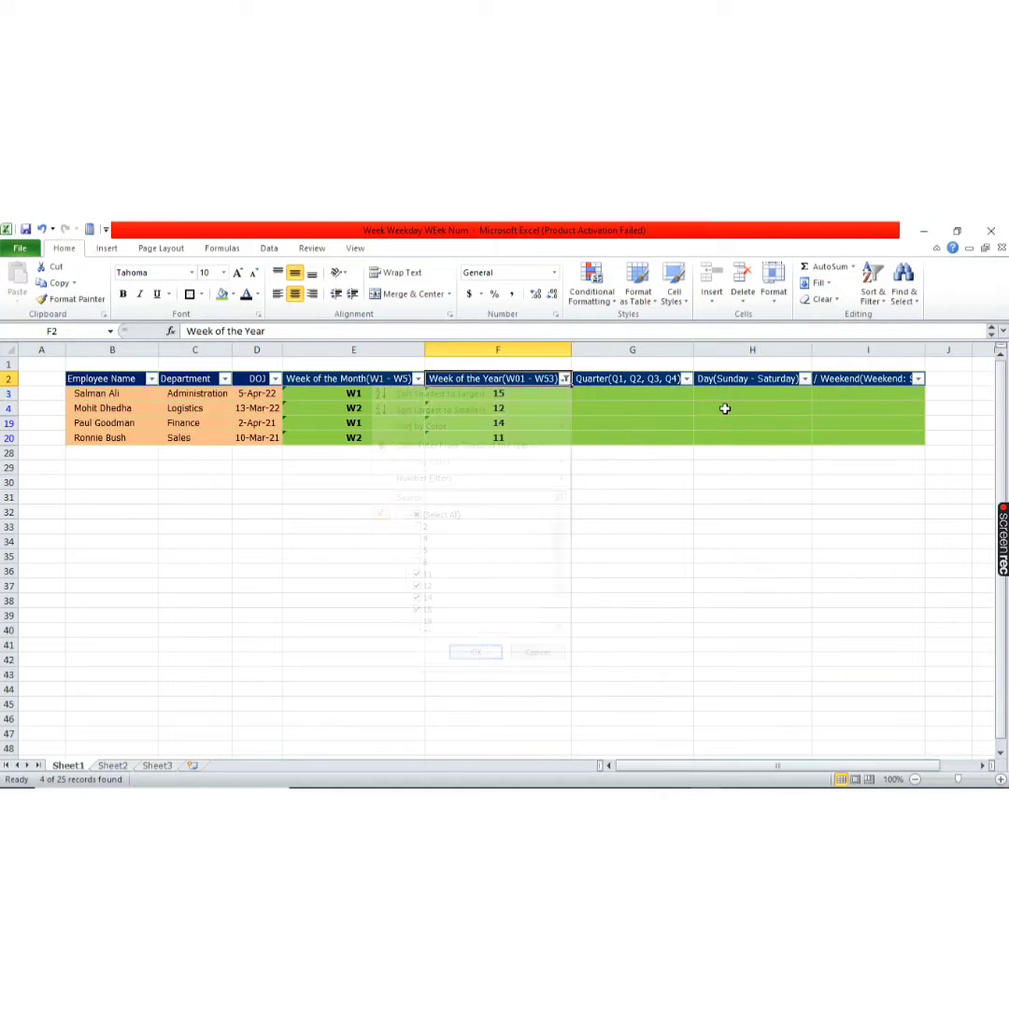
Compare the DOJ dates of the filtered rows with their Week of the Year numbers
key(Down)
key(Left)
key(Left)
key(Left)
key(Right)
key(shift+Down)
key(shift+Down)
key(shift+Down)
key(Up)
key(Right)
key(Right)
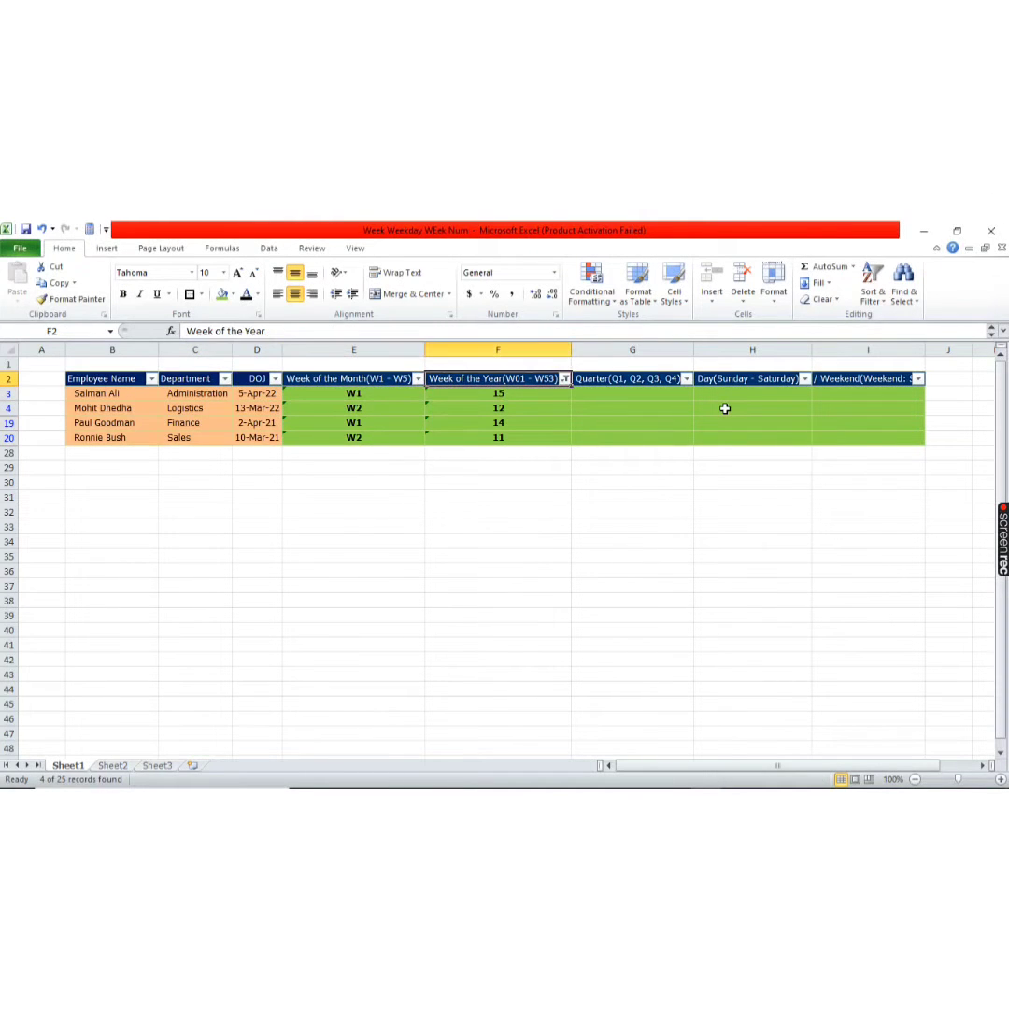
Select all values in the Week of the Year filter to show every row, and select the column's values F3:F27
key(alt+Down)
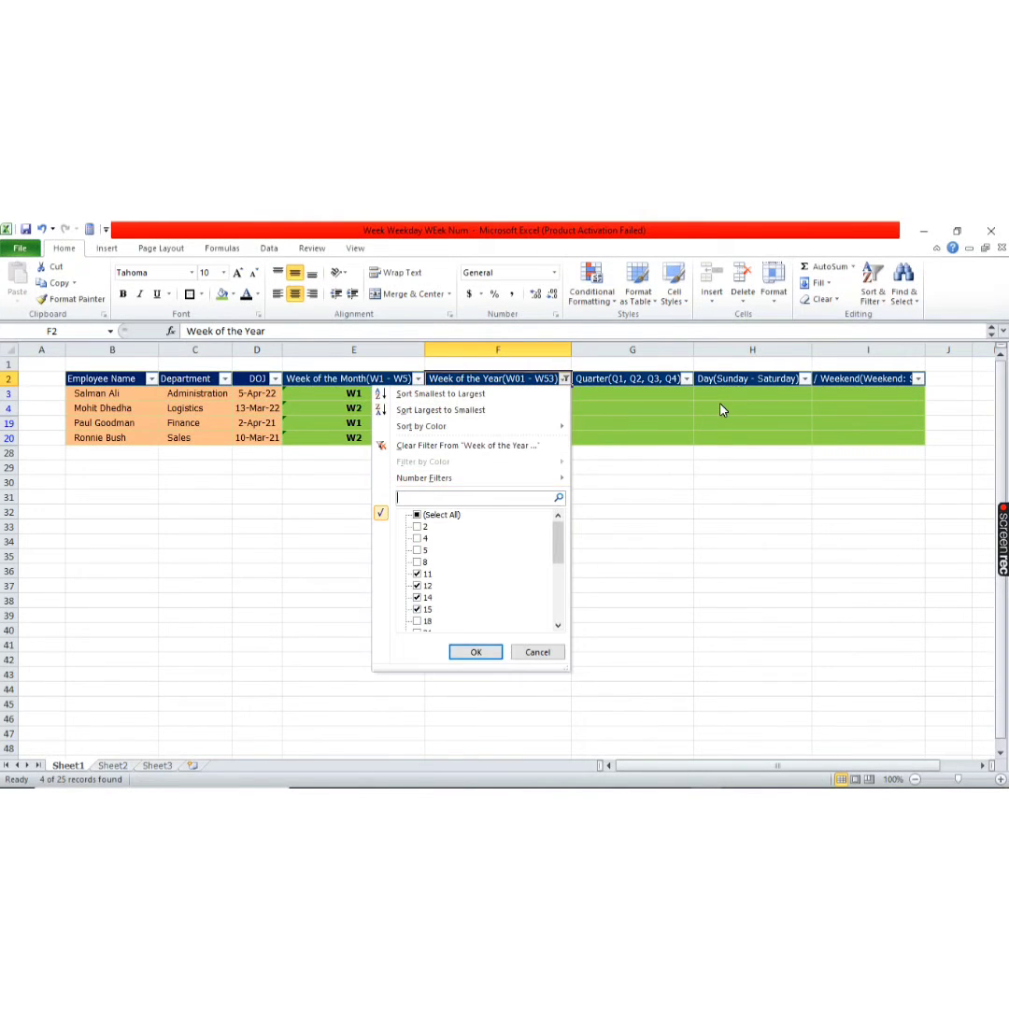
key(space)
key(Return)
key(Down)
key(ctrl+shift+Down)
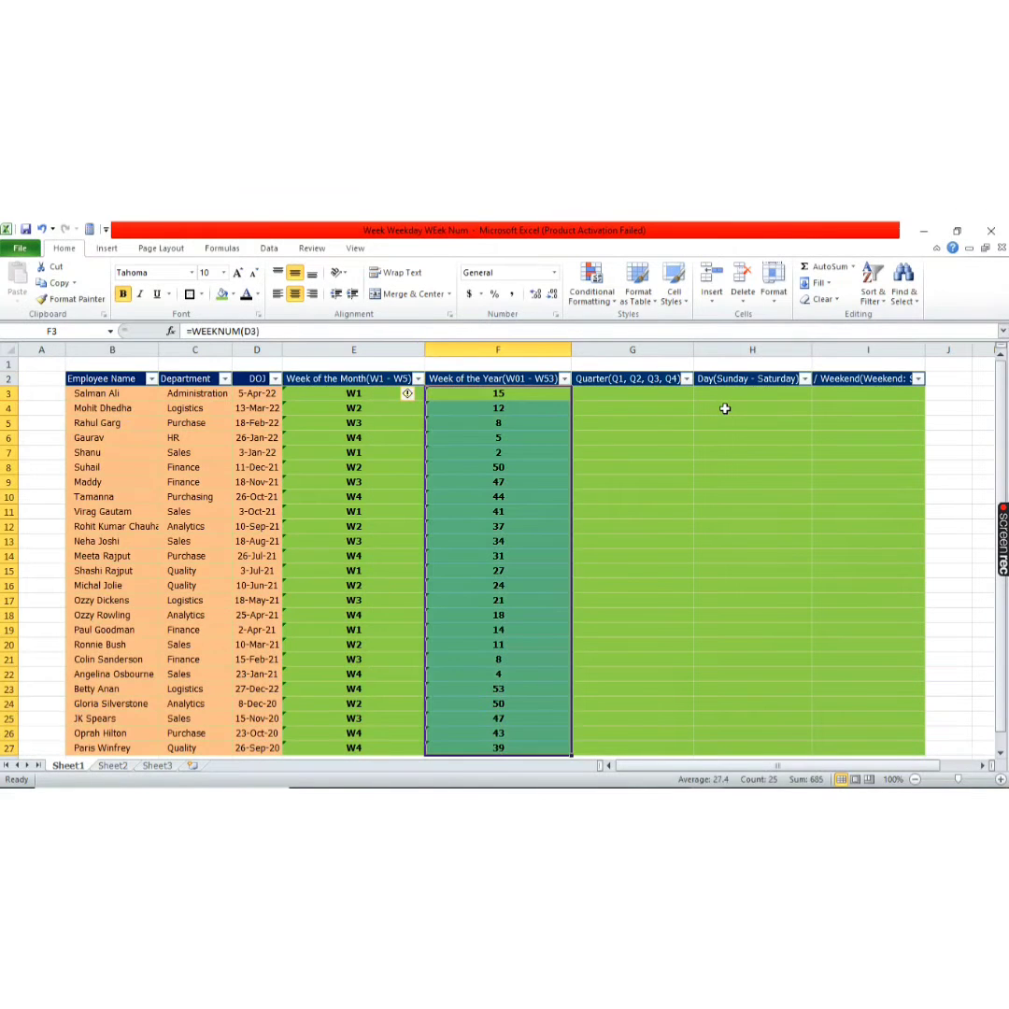
key(Up)
key(Down)
key(ctrl+Down)
key(Right)
key(ctrl+shift+Up)
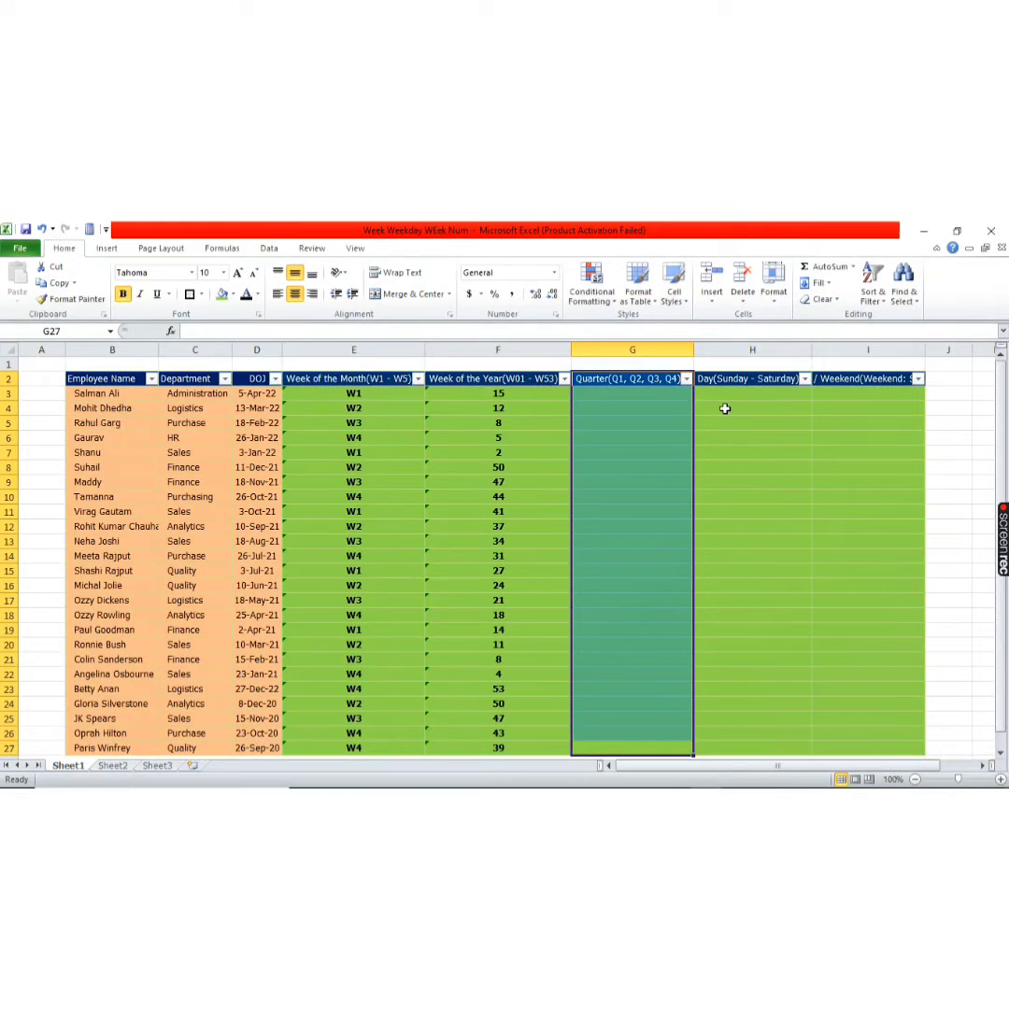
key(ctrl+Up)
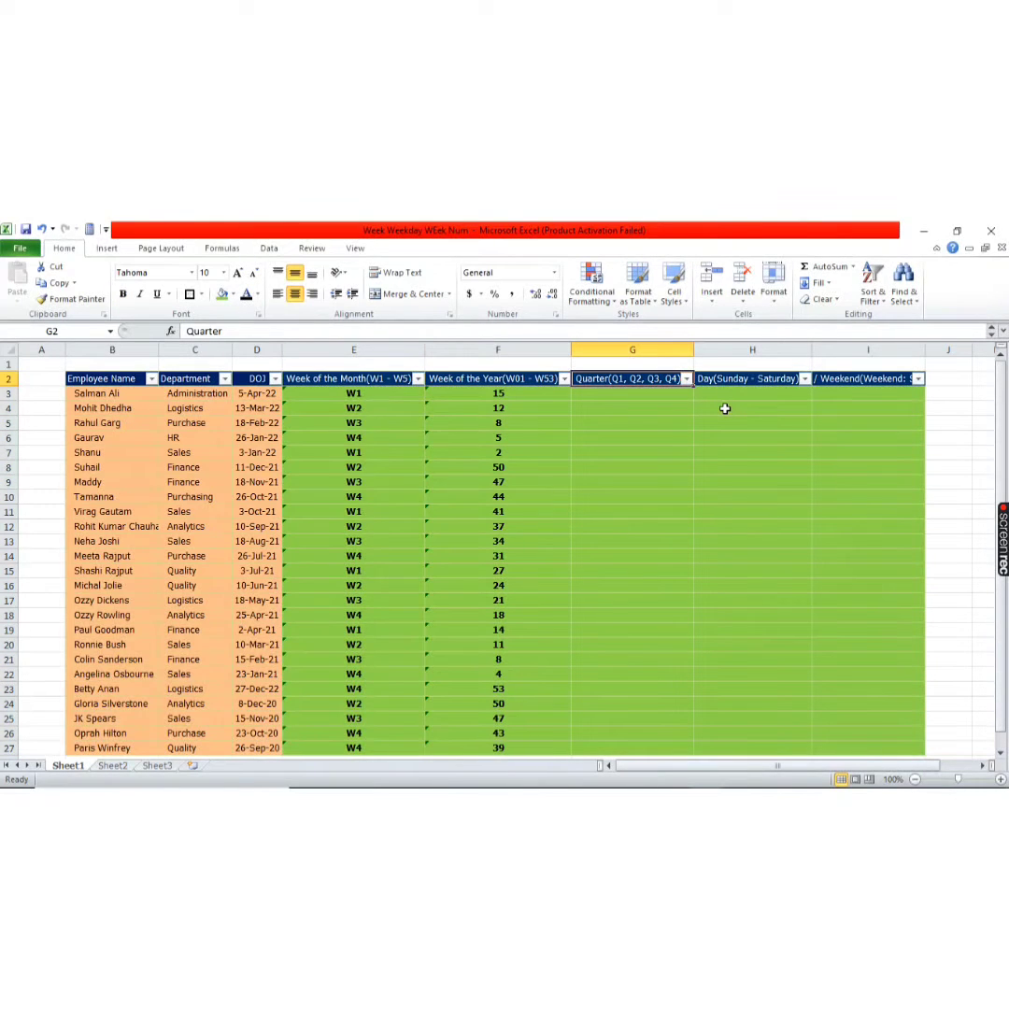
key(Down)
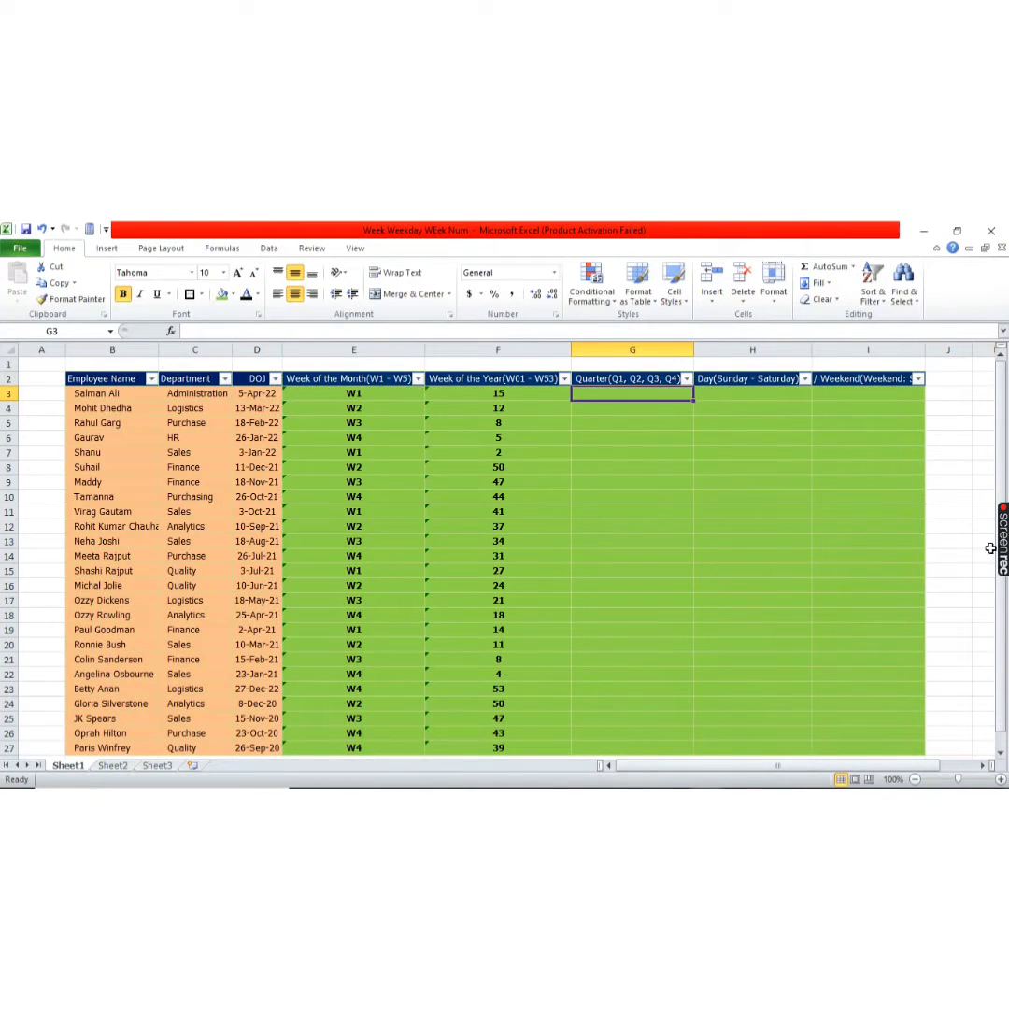
key(Left)
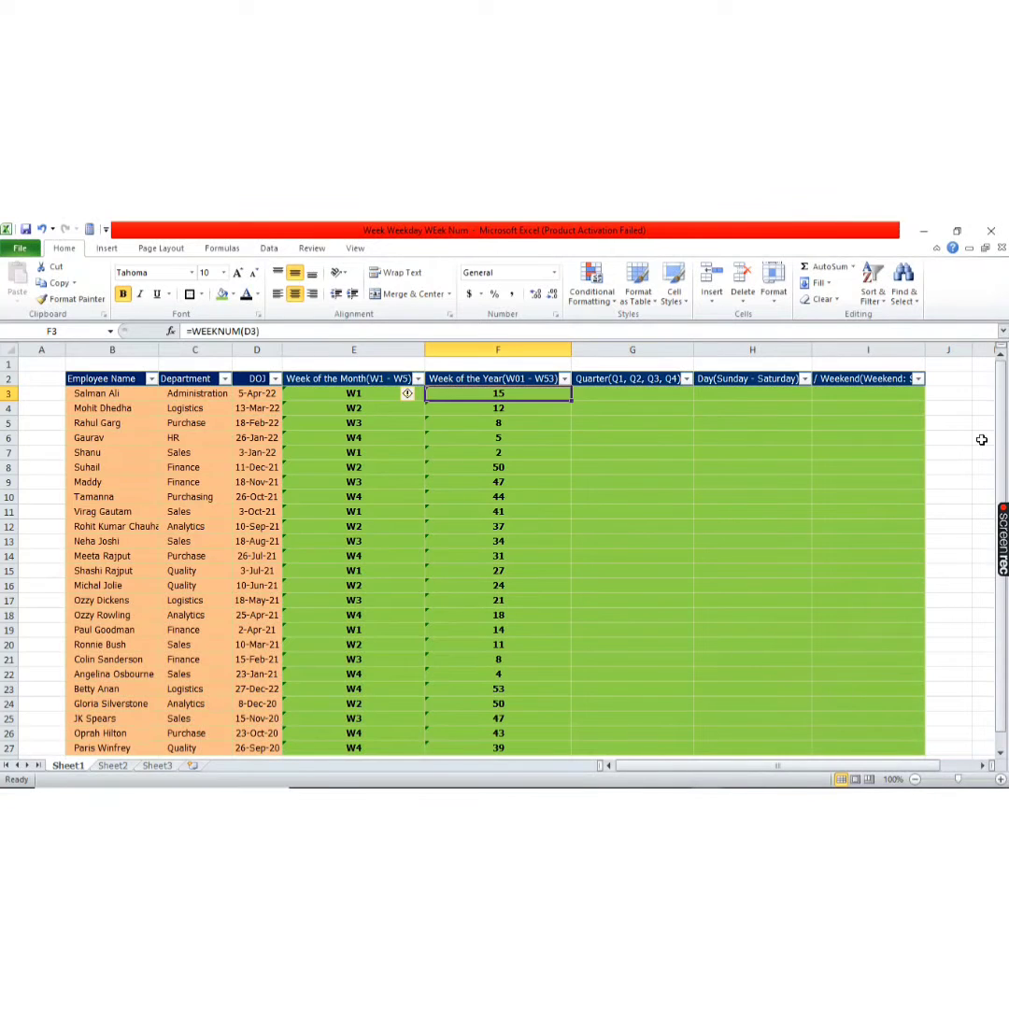
key(Down)
key(Down)
key(Down)
key(Down)
key(Right)
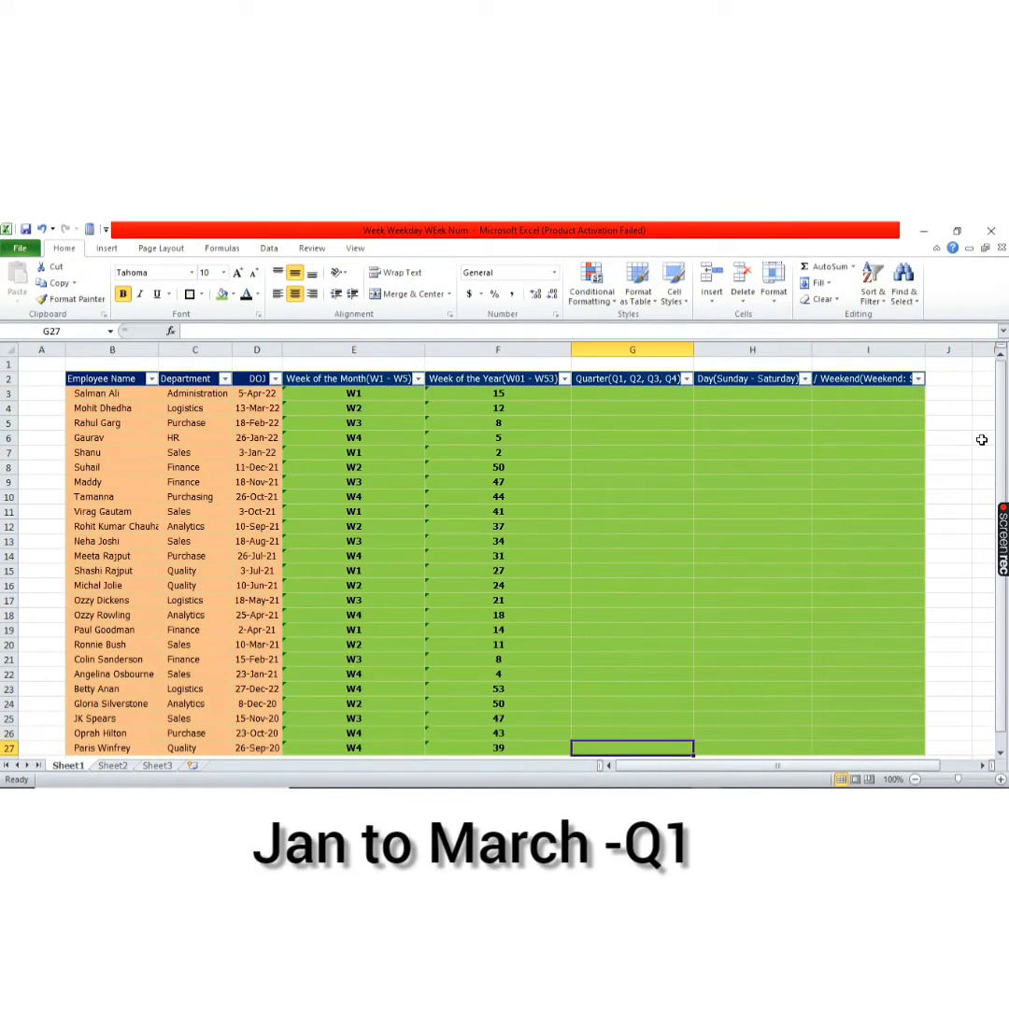
key(ctrl+shift+Up)
key(ctrl+Up)
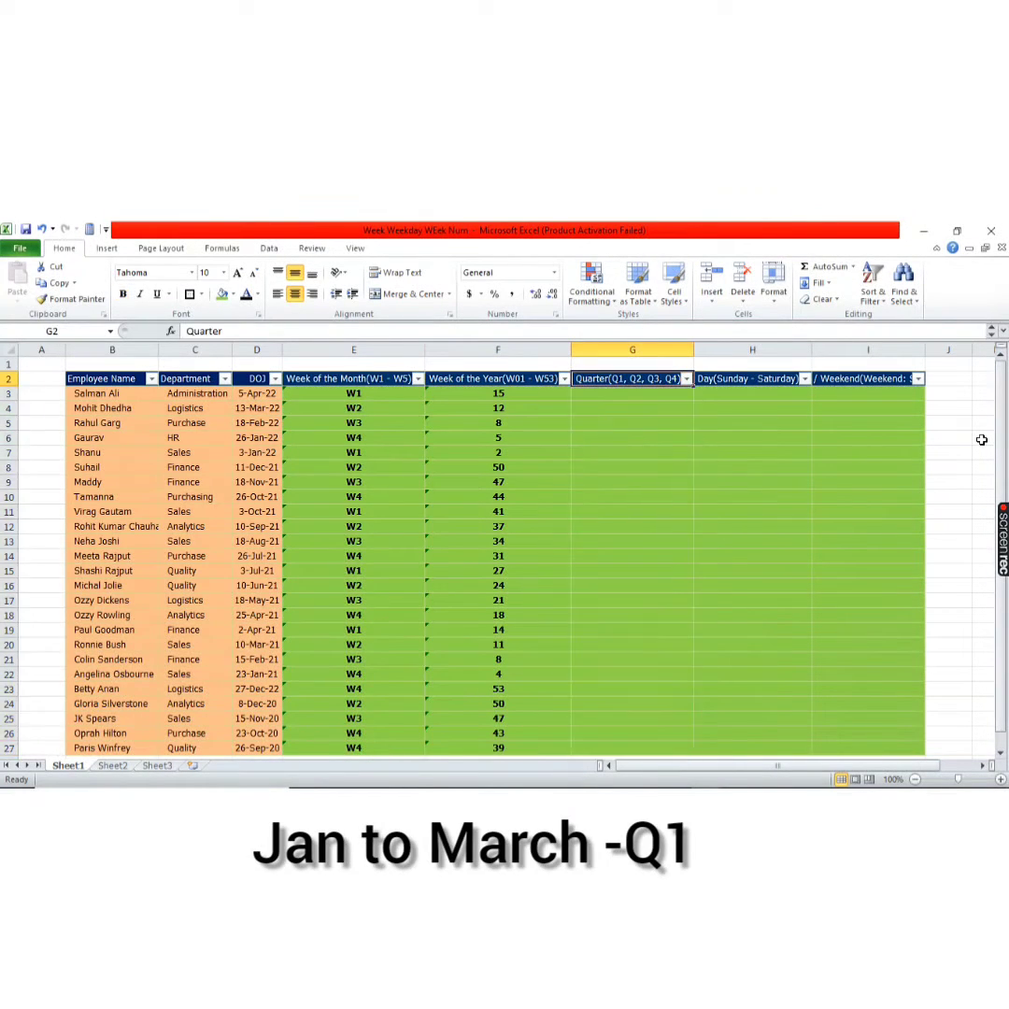
Begin the Quarter formula in cell G3 with the first condition, =IF(MONTH(D3)>=12,"Q4", leaving the false value open
key(Down)
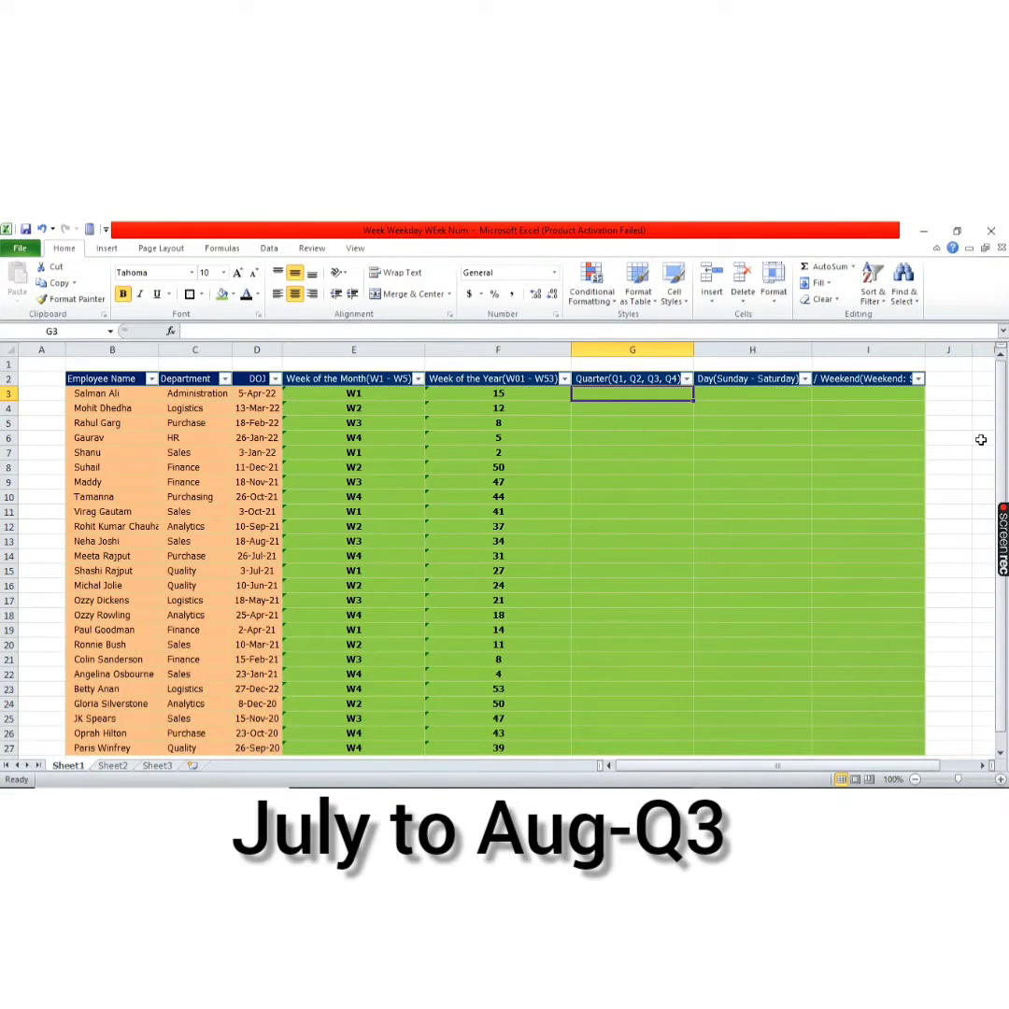
text(=)
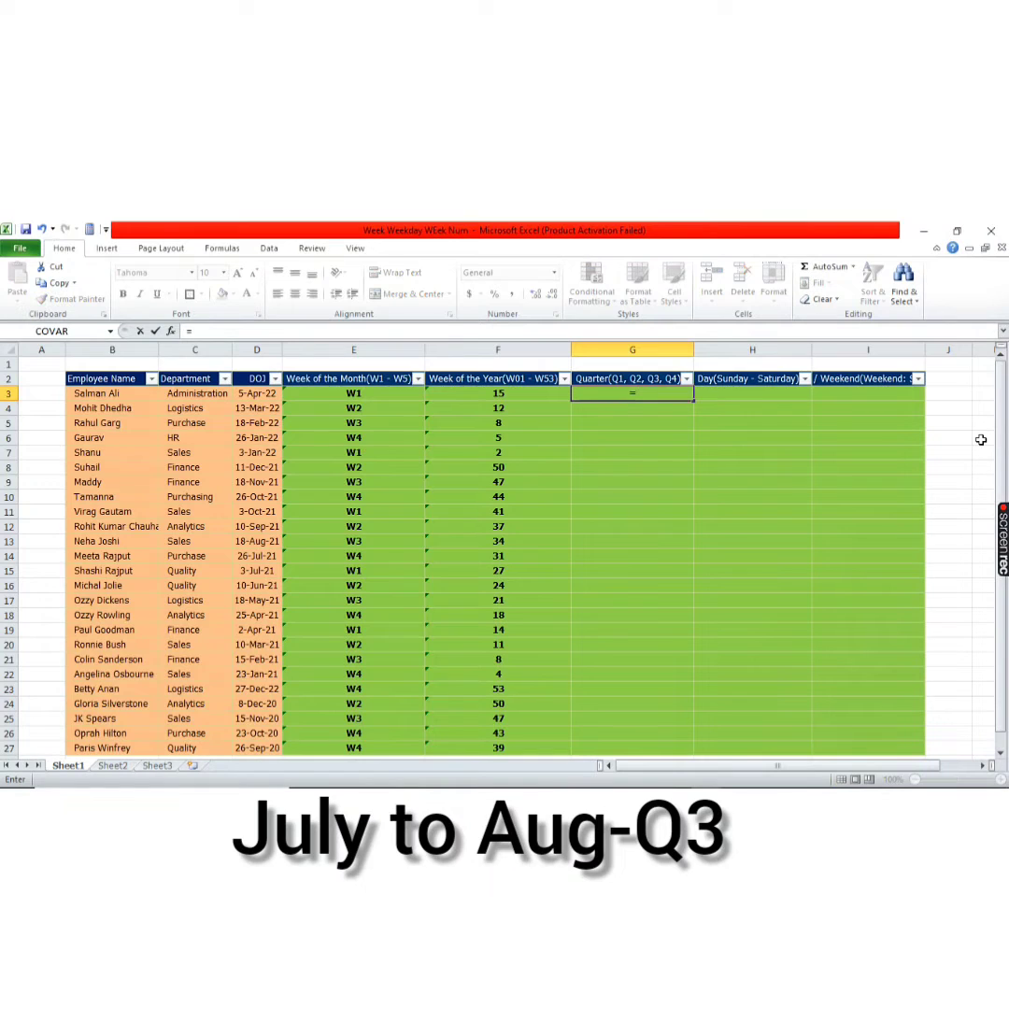
text(if)
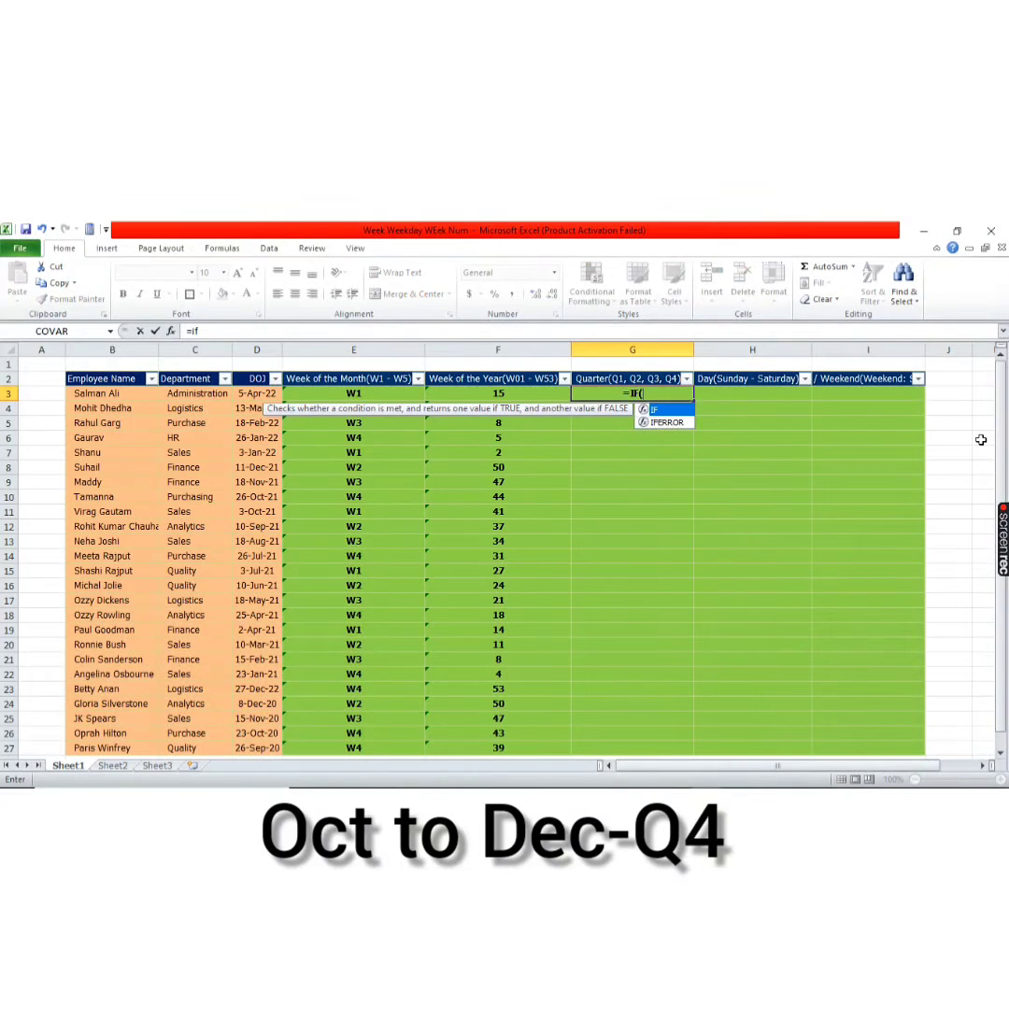
key(Tab)
text(mont)
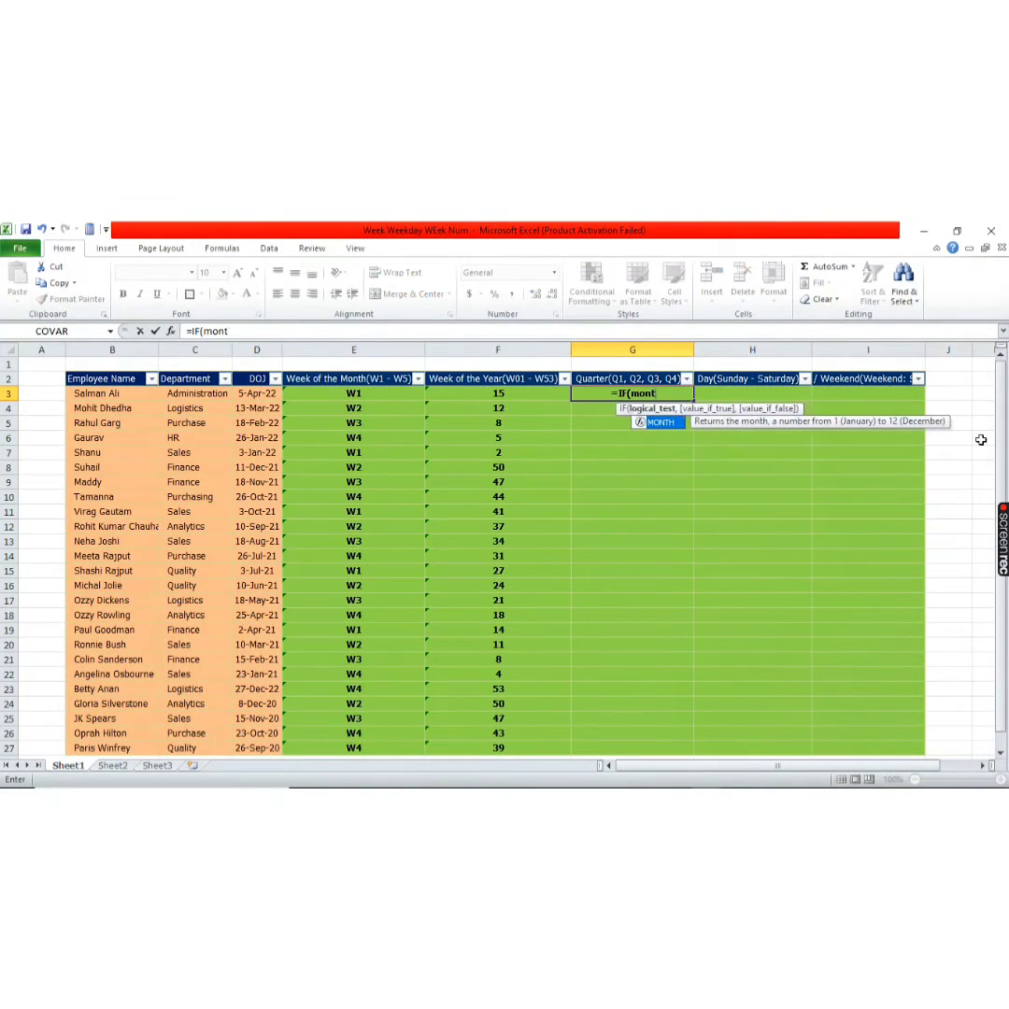
key(Tab)
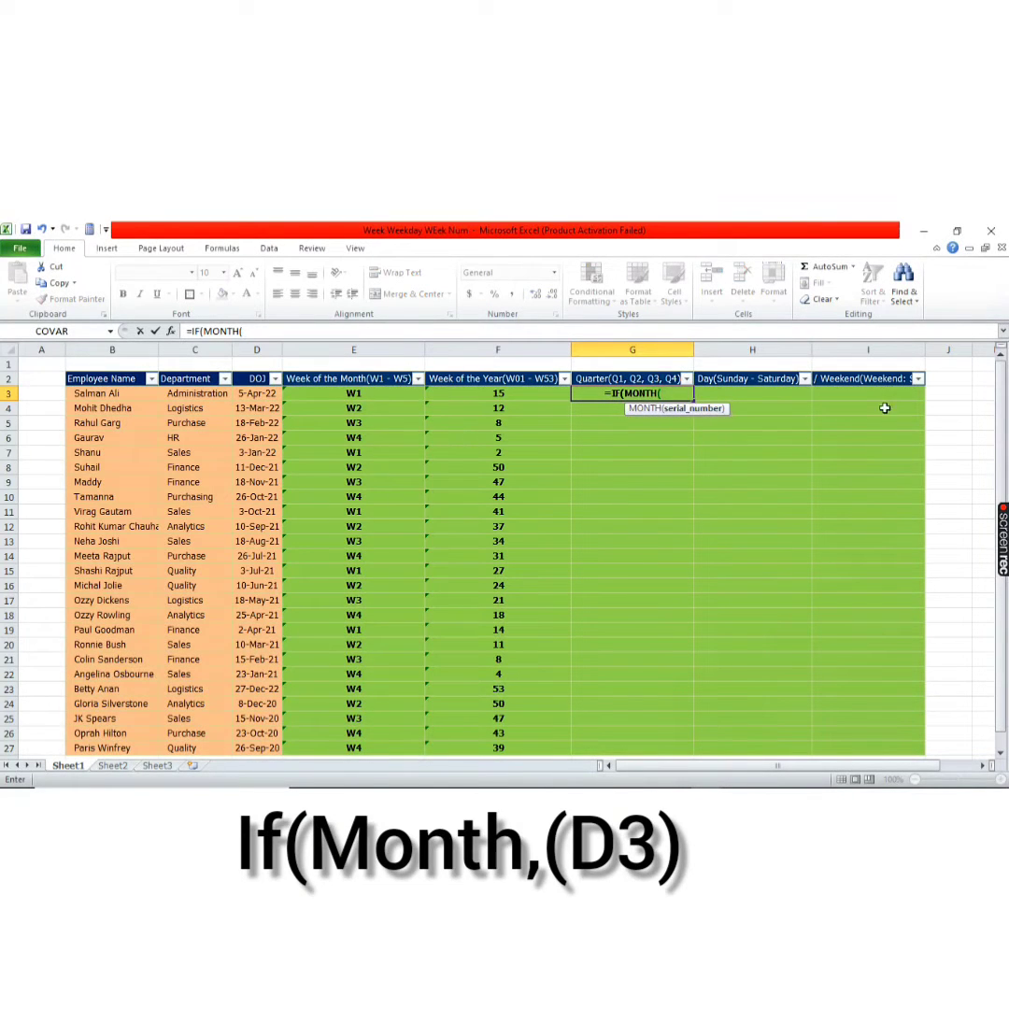
click(272, 393)
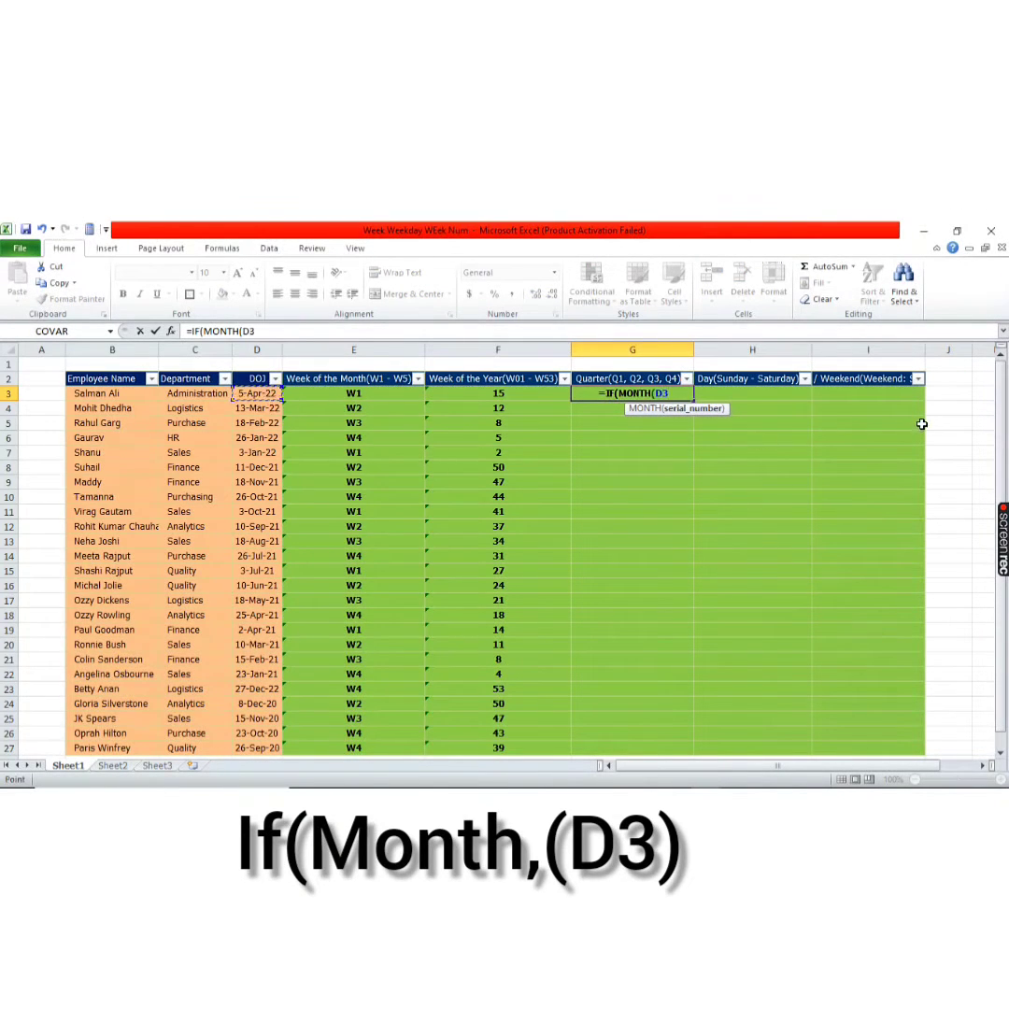
text())
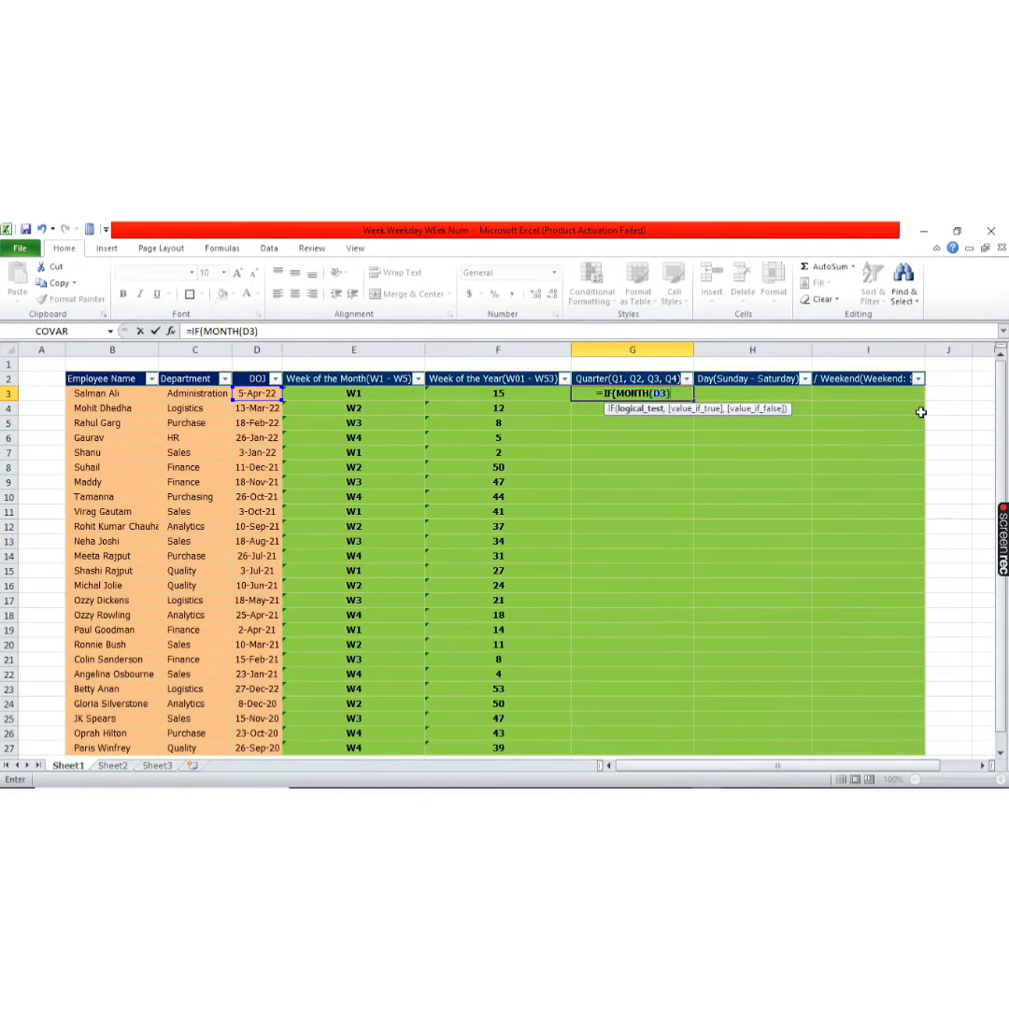
text(>)
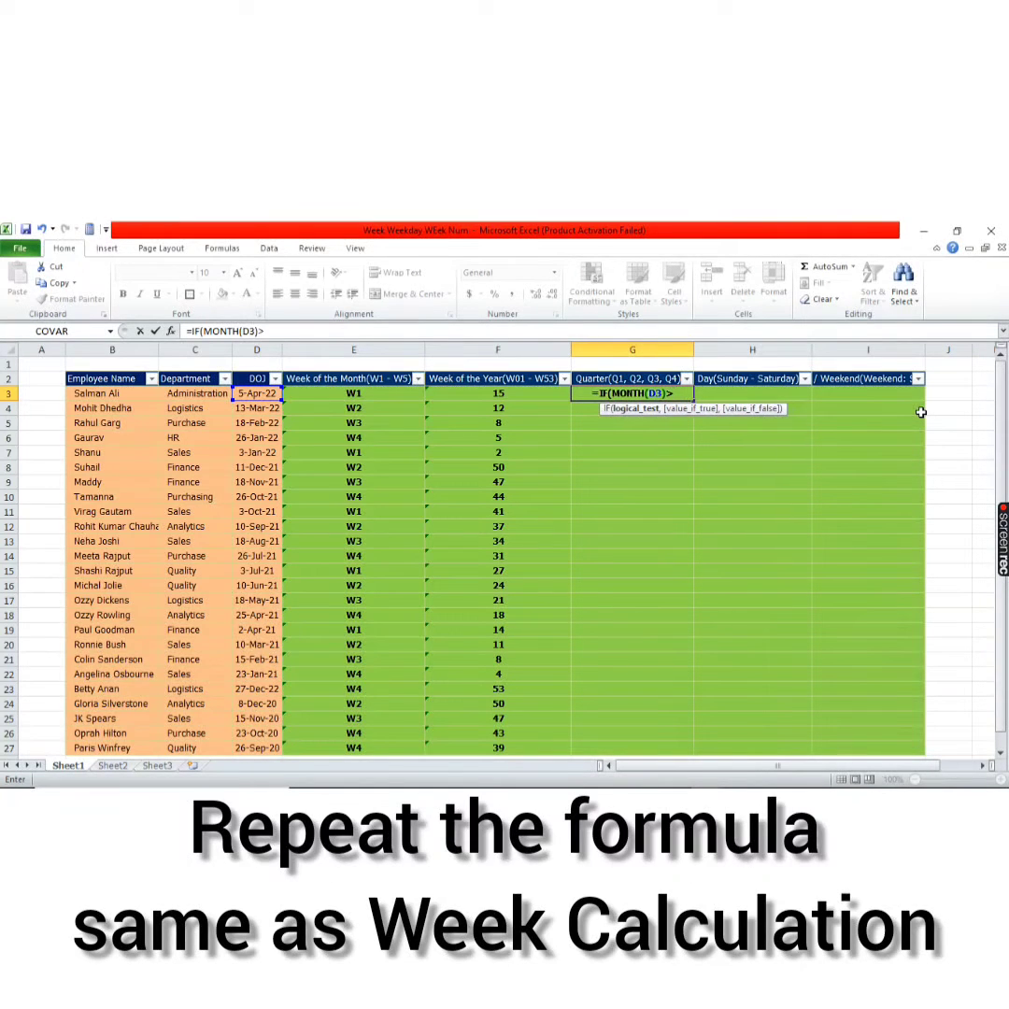
text(=)
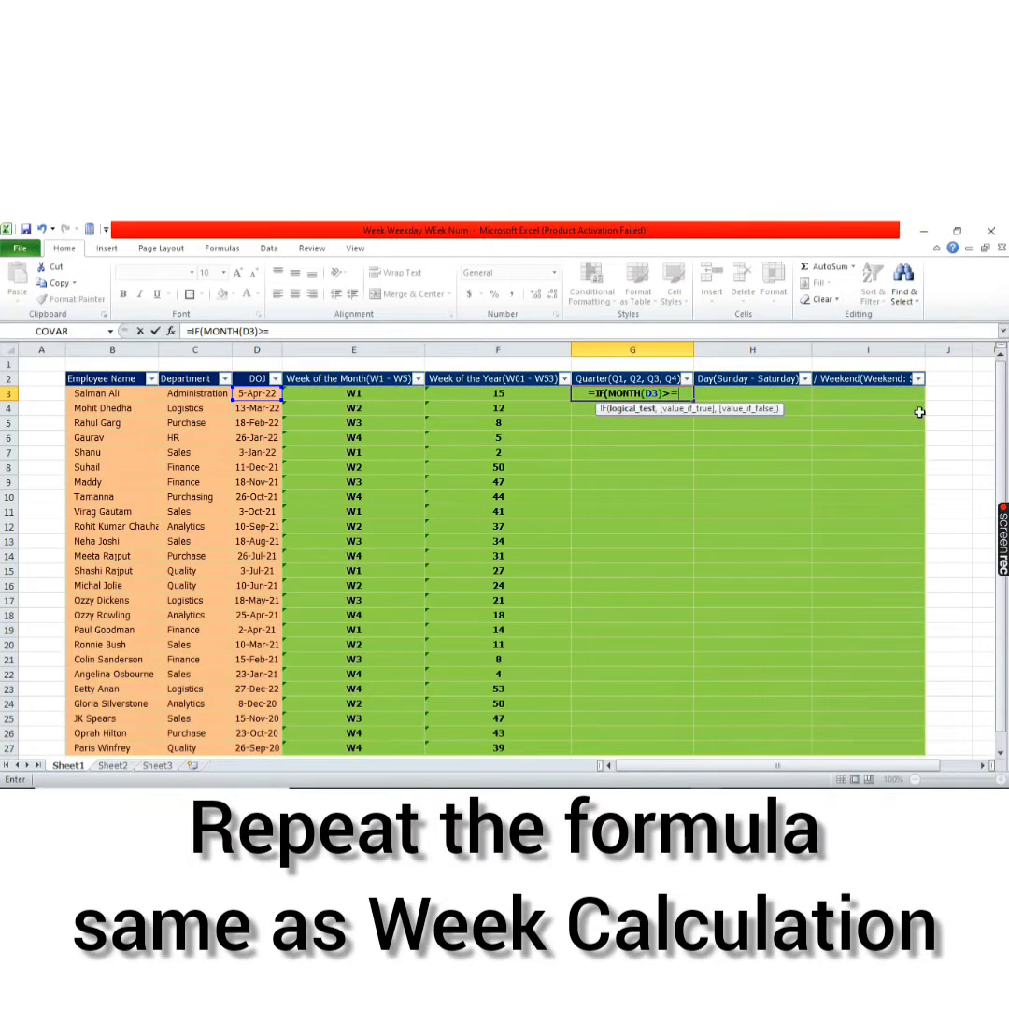
text(12)
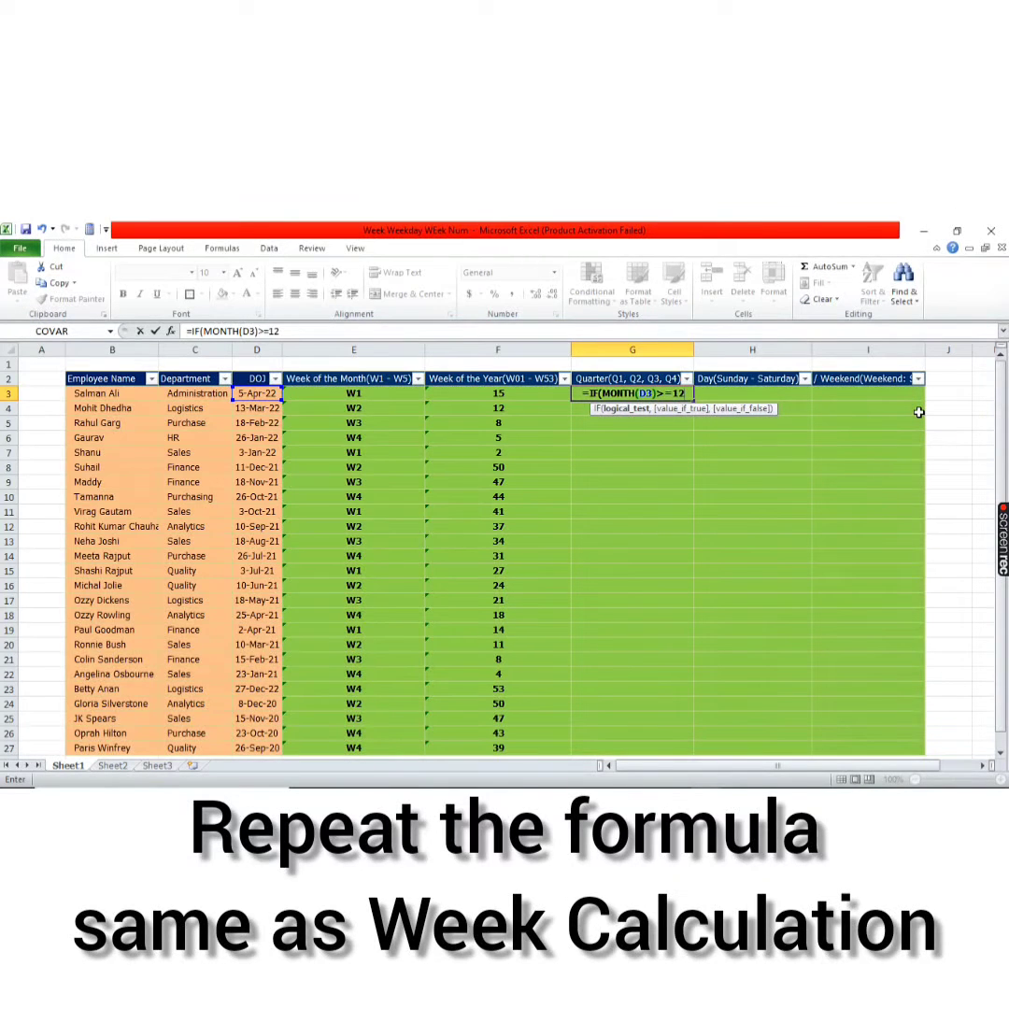
text(,"Q)
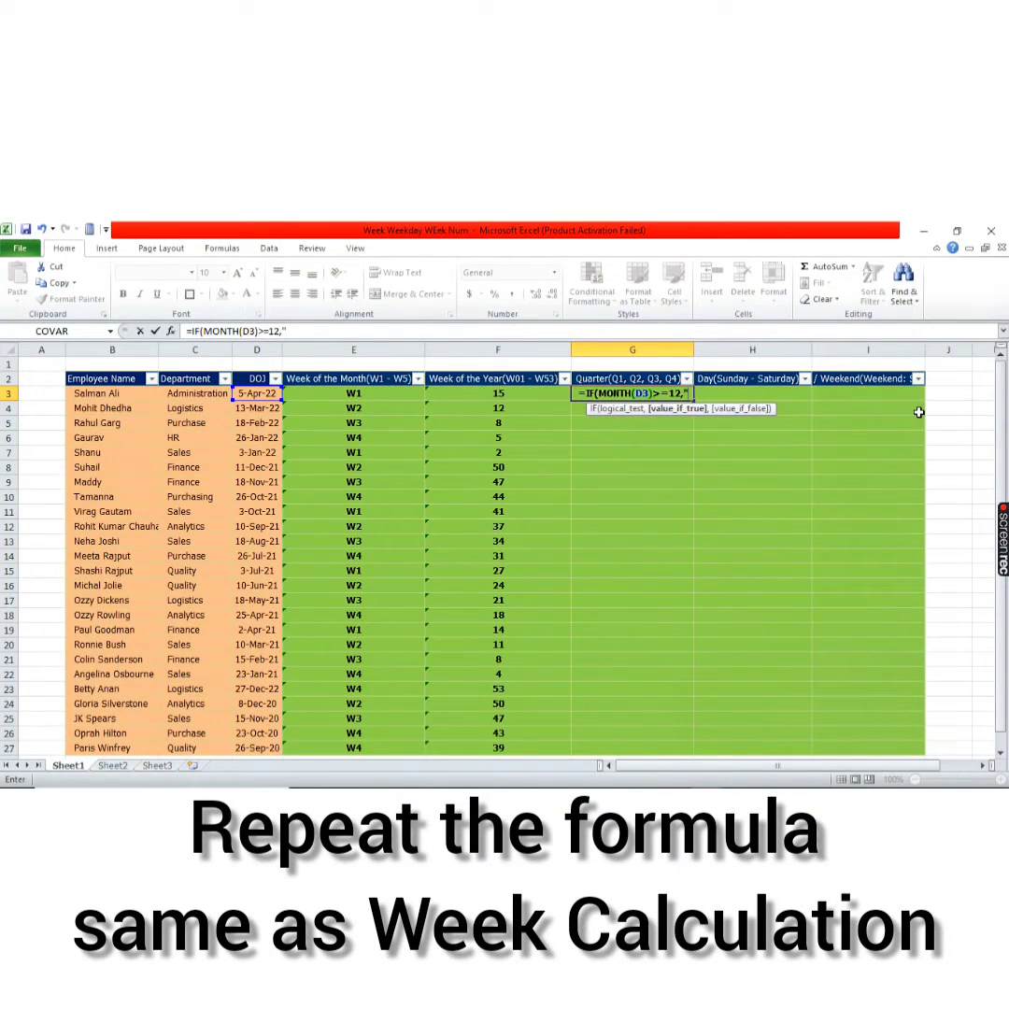
text(4)
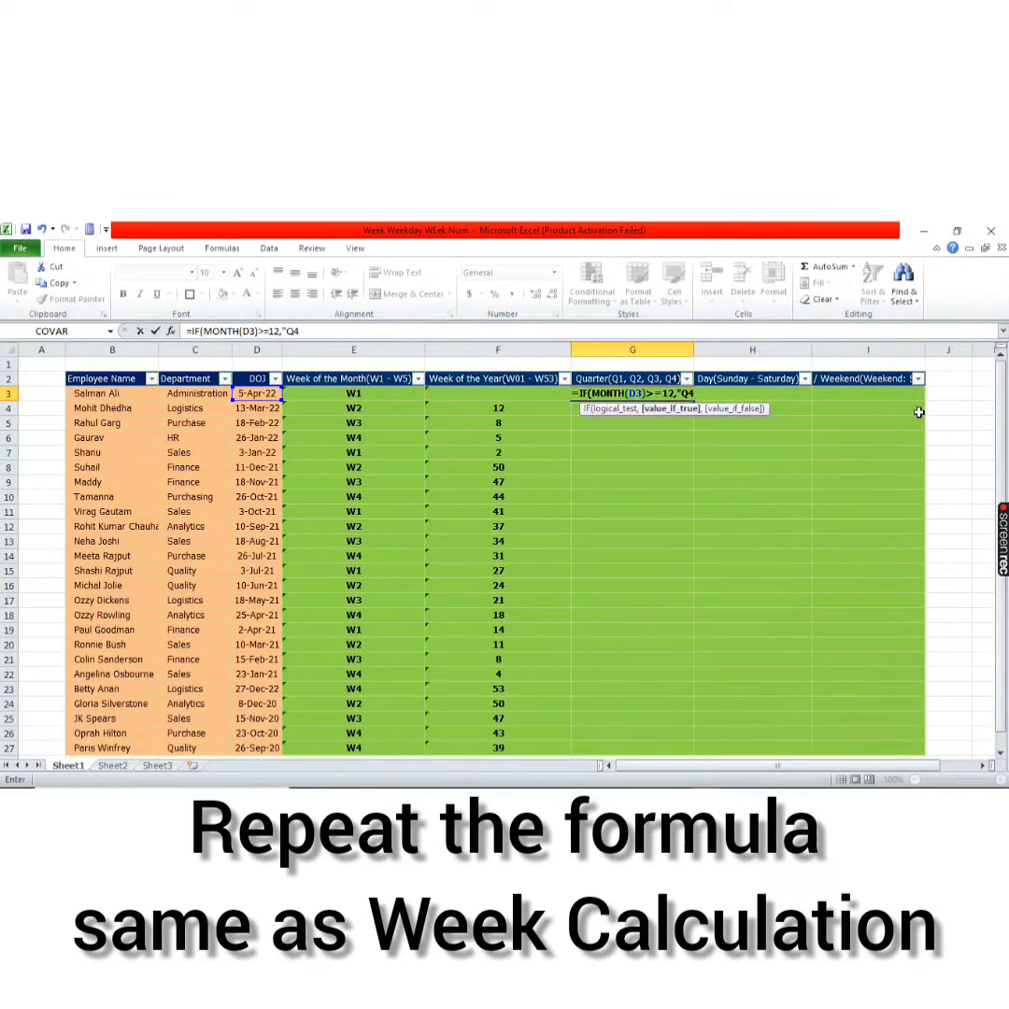
text(")
text(,)
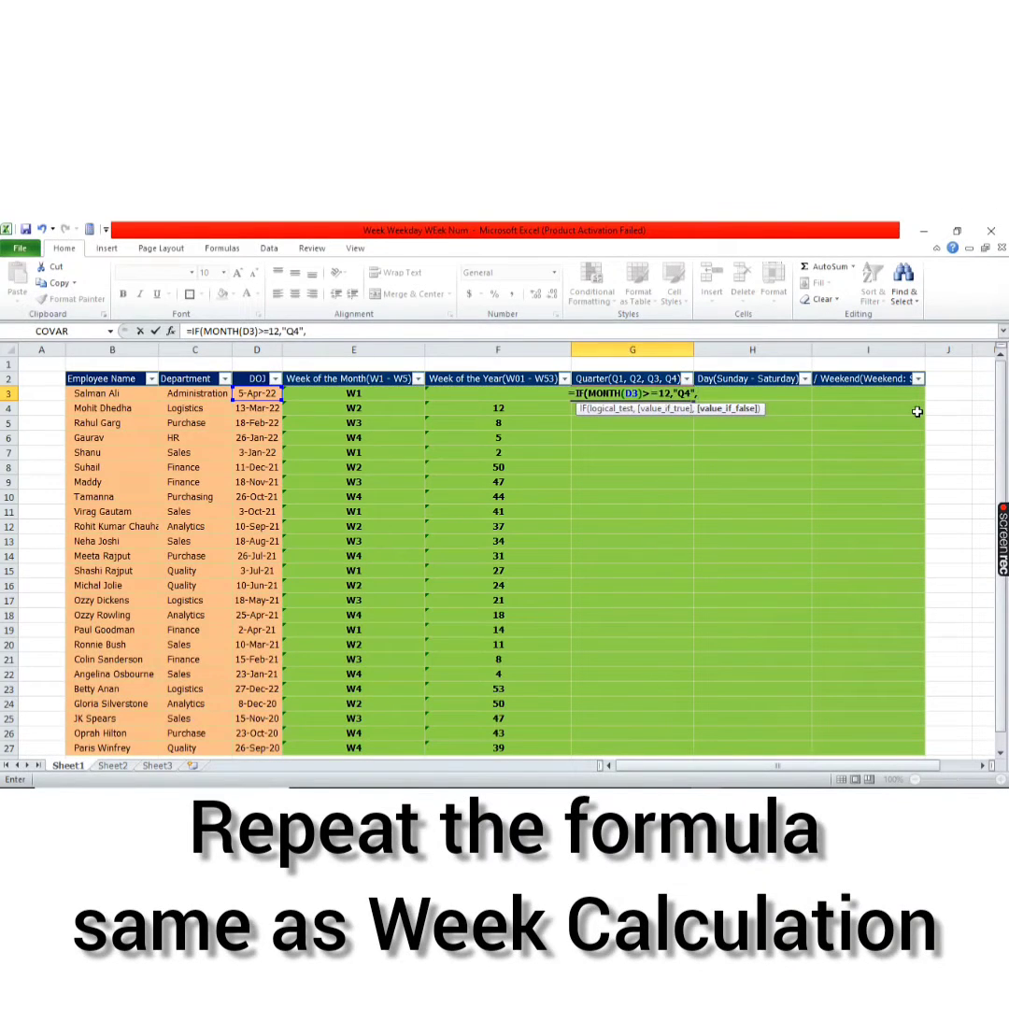
Add the second condition to the Quarter formula in G3, IF(MONTH(D3)>=9,"Q3", leaving its false value open
text(if(month)
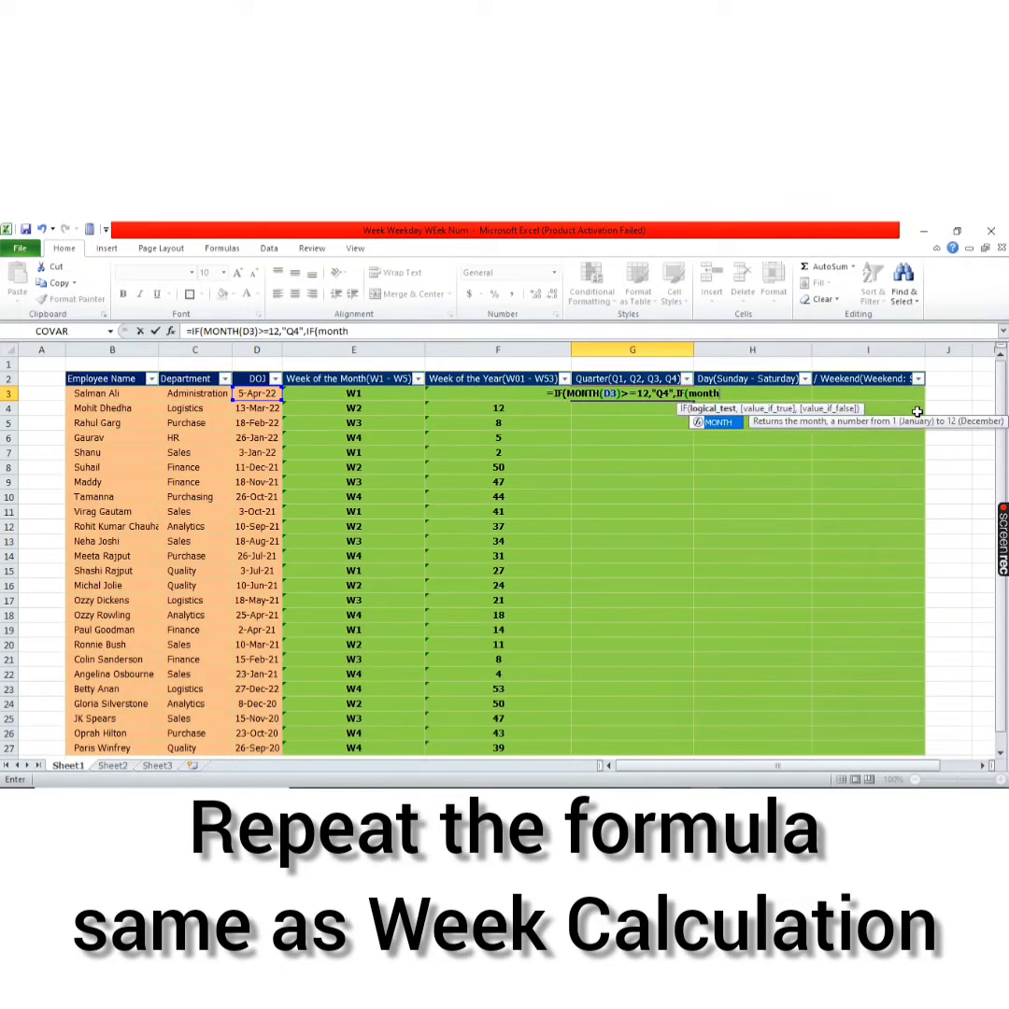
key(Tab)
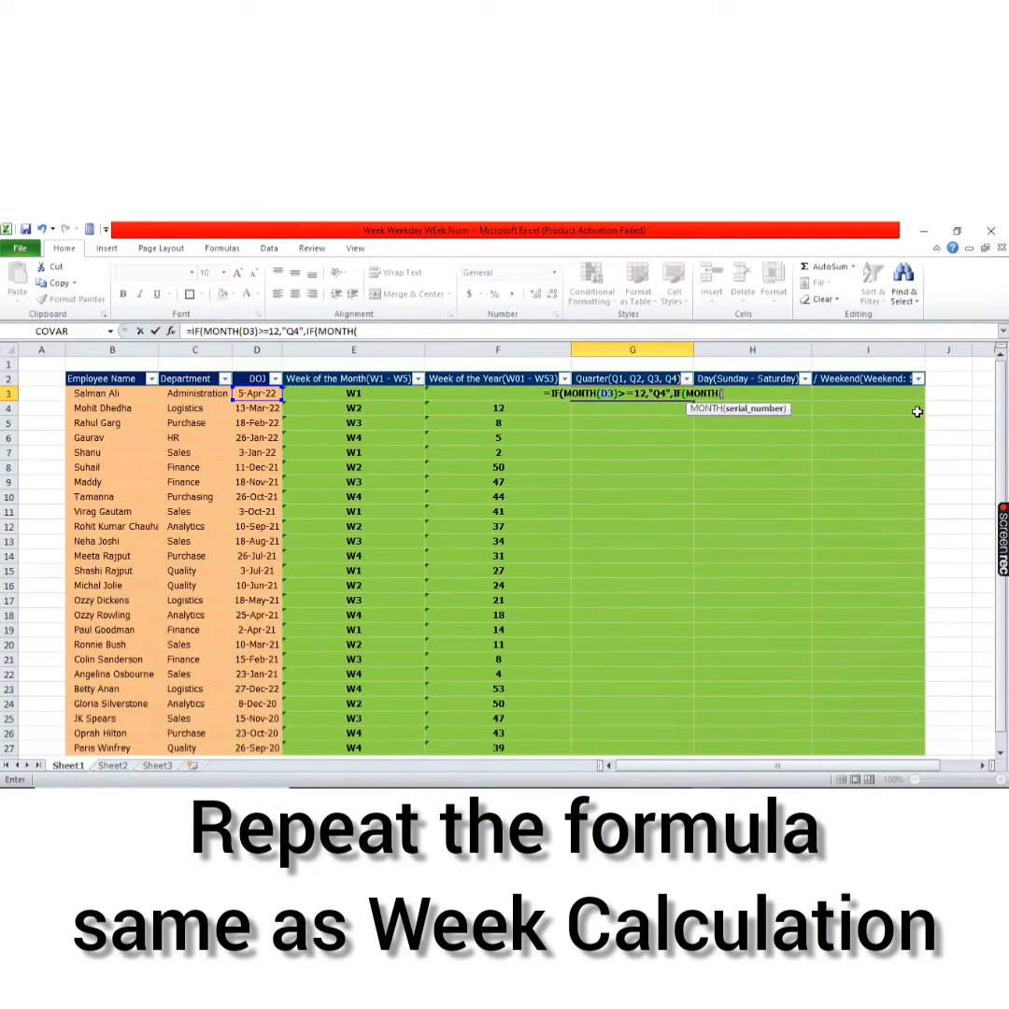
key(Left)
key(Left)
key(Left)
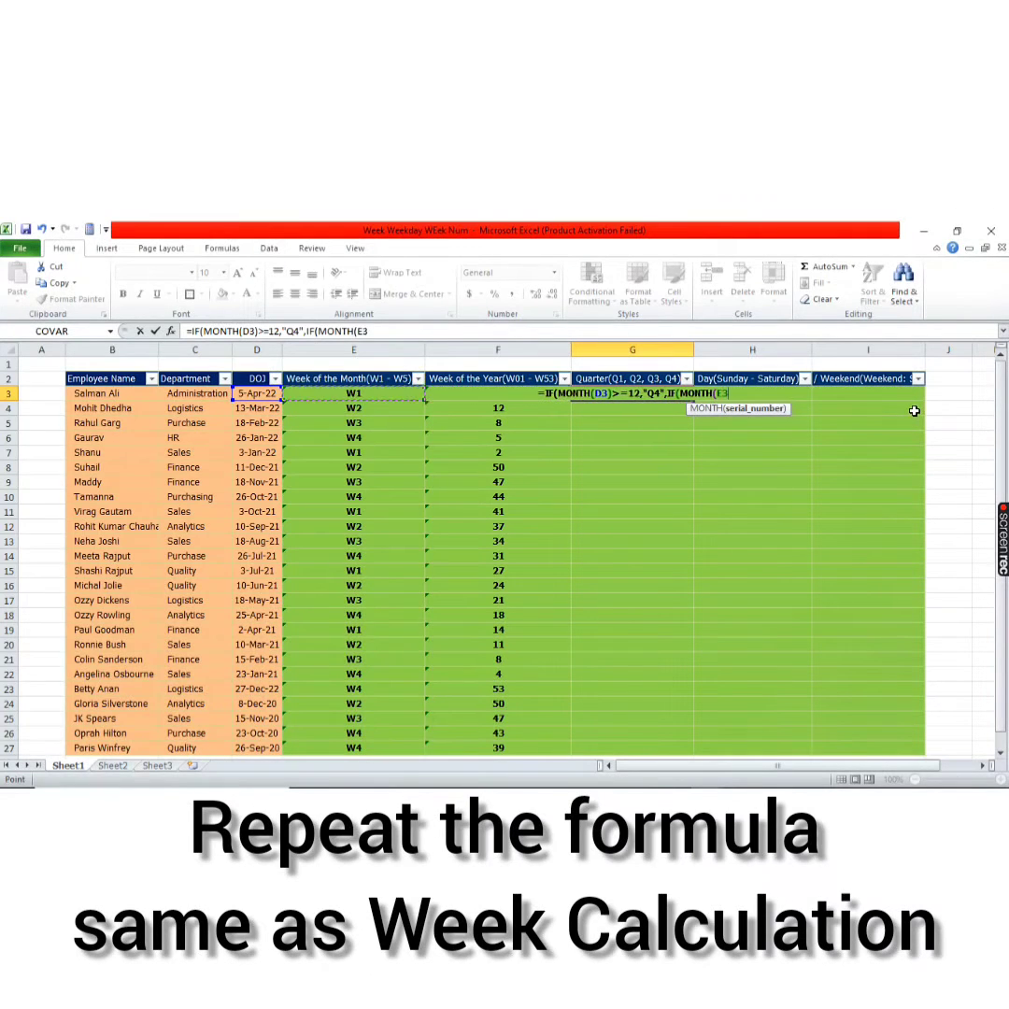
text())
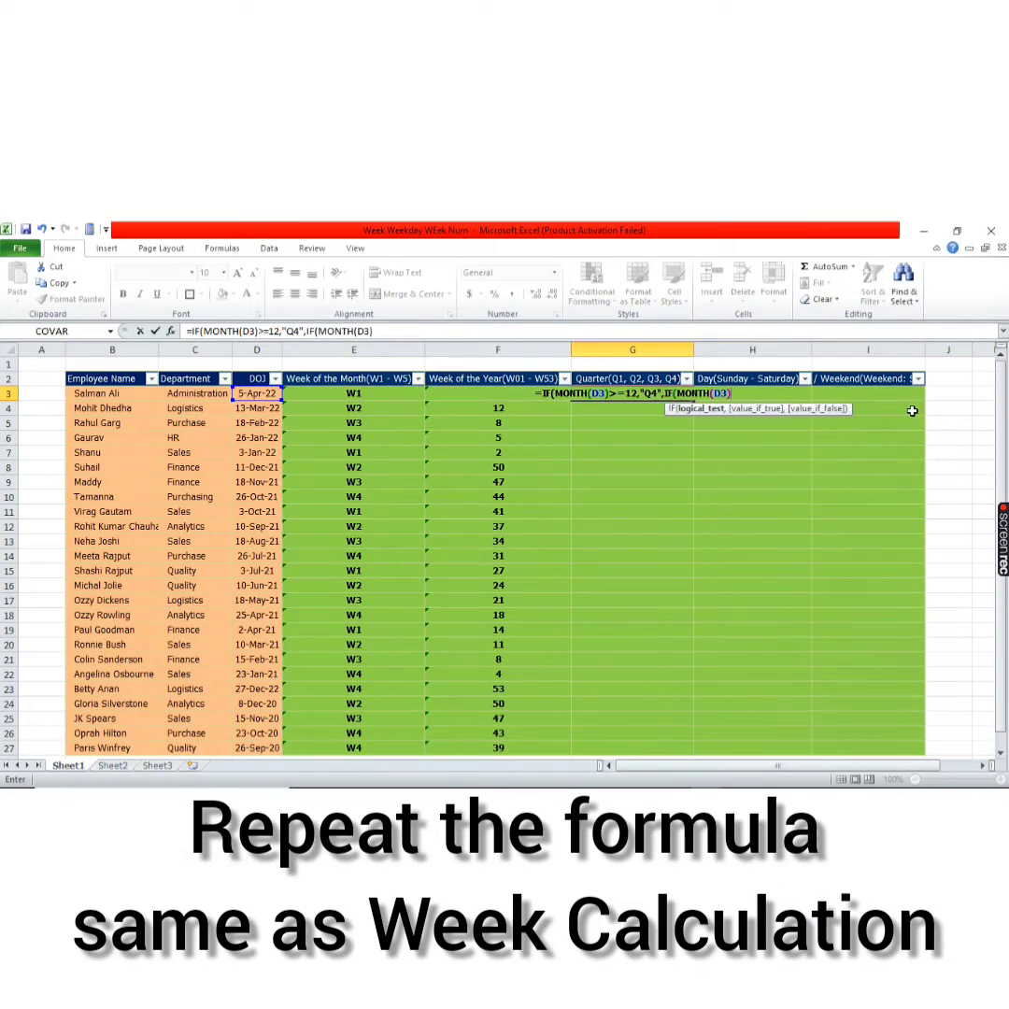
text(>)
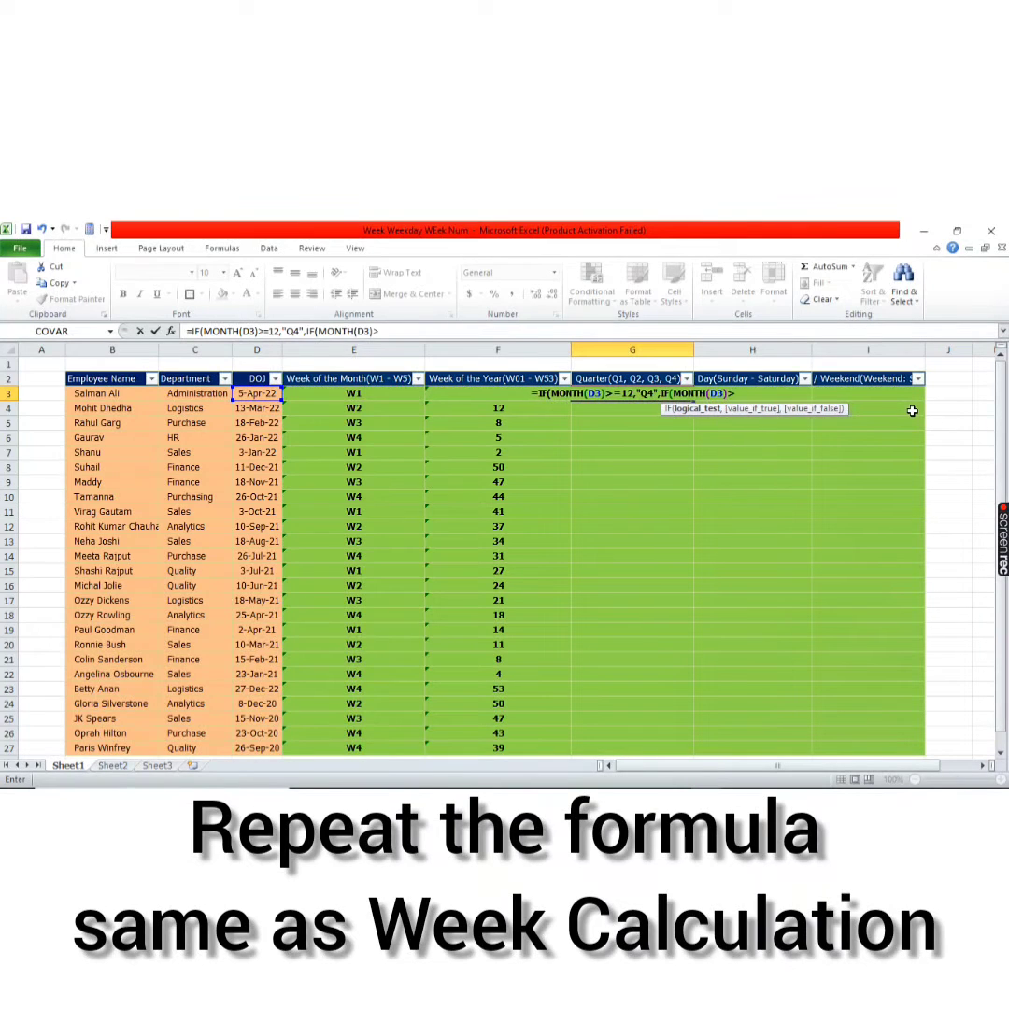
text(=)
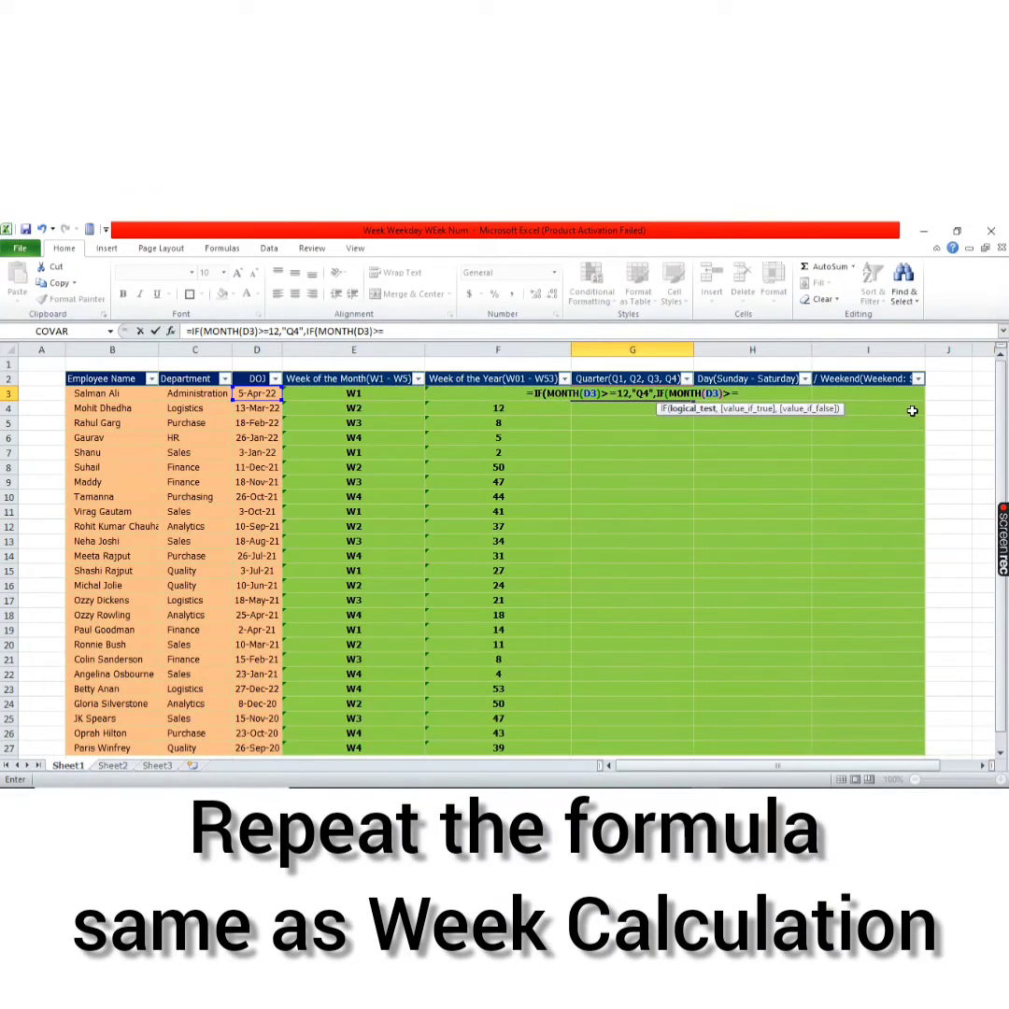
text(9)
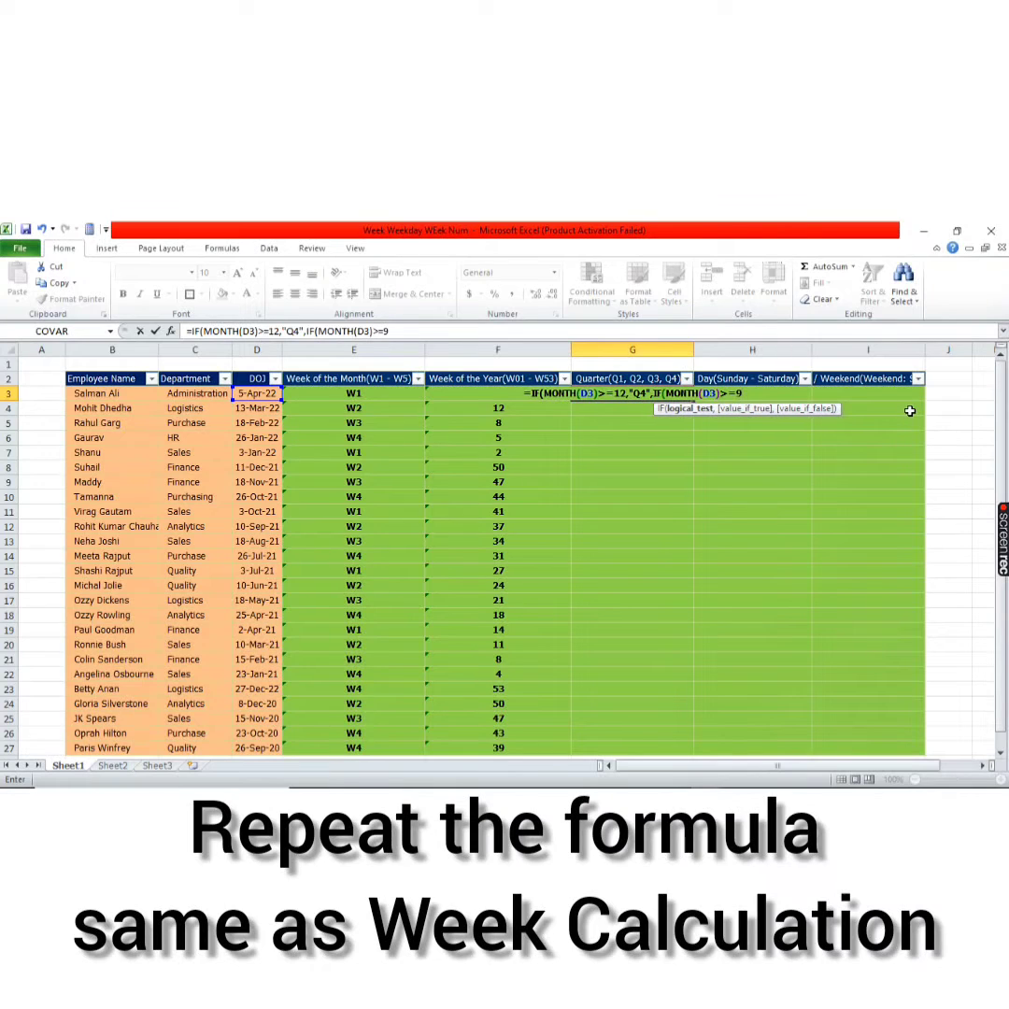
text(,")
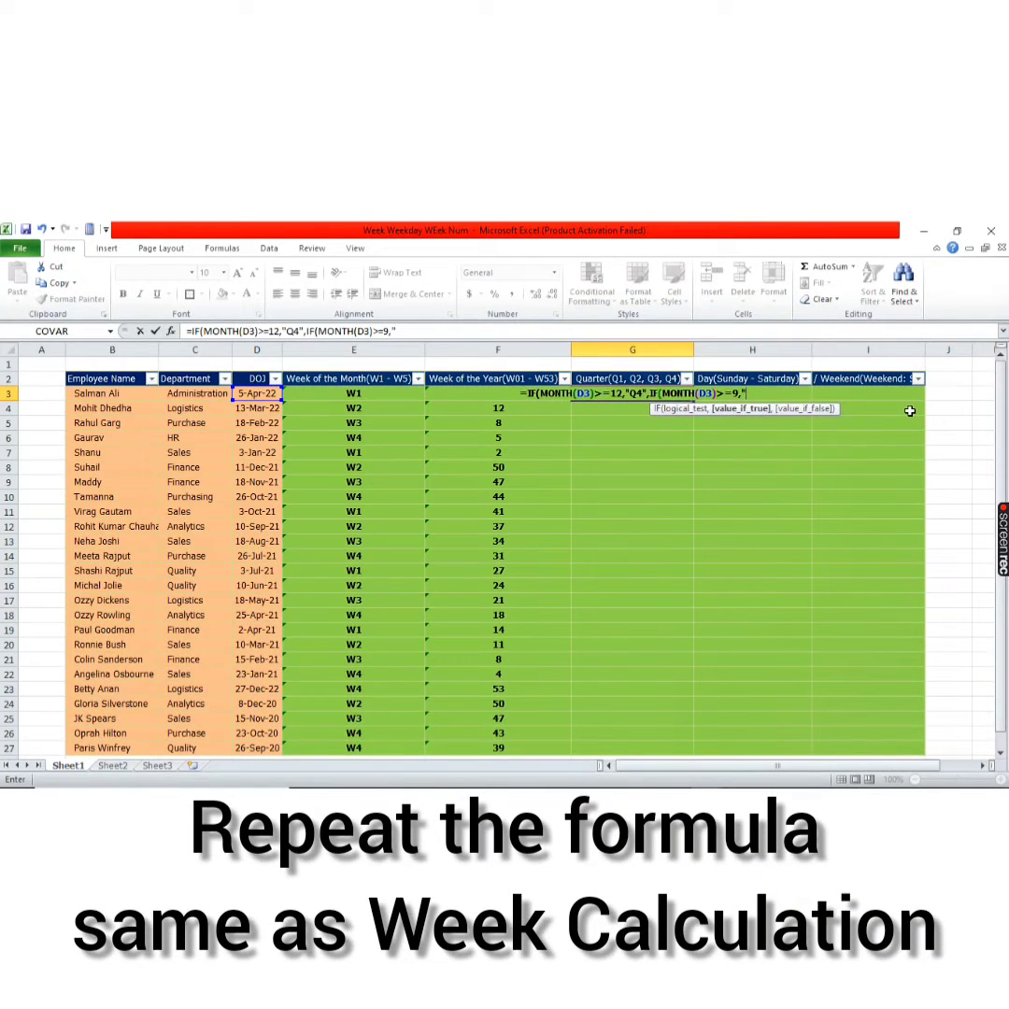
text(Q3")
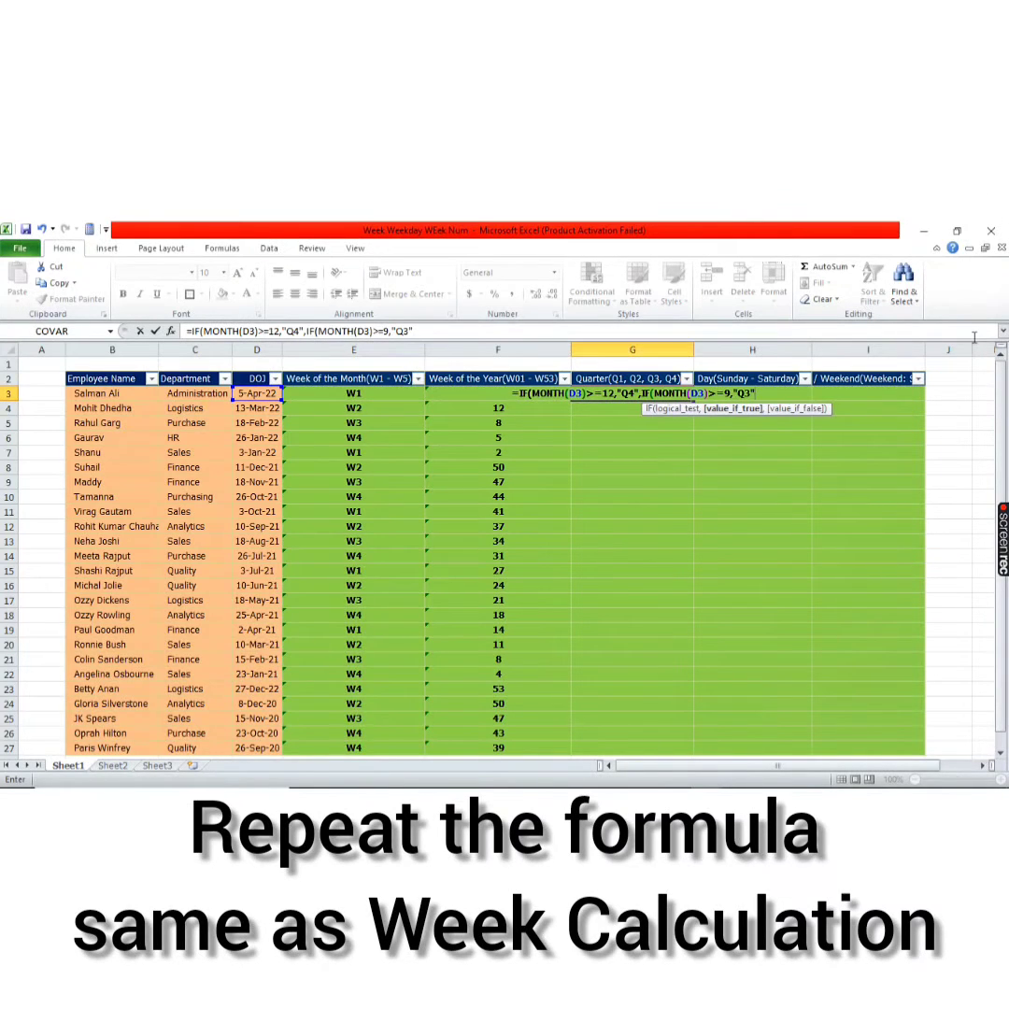
text(if)
key(BackSpace)
key(BackSpace)
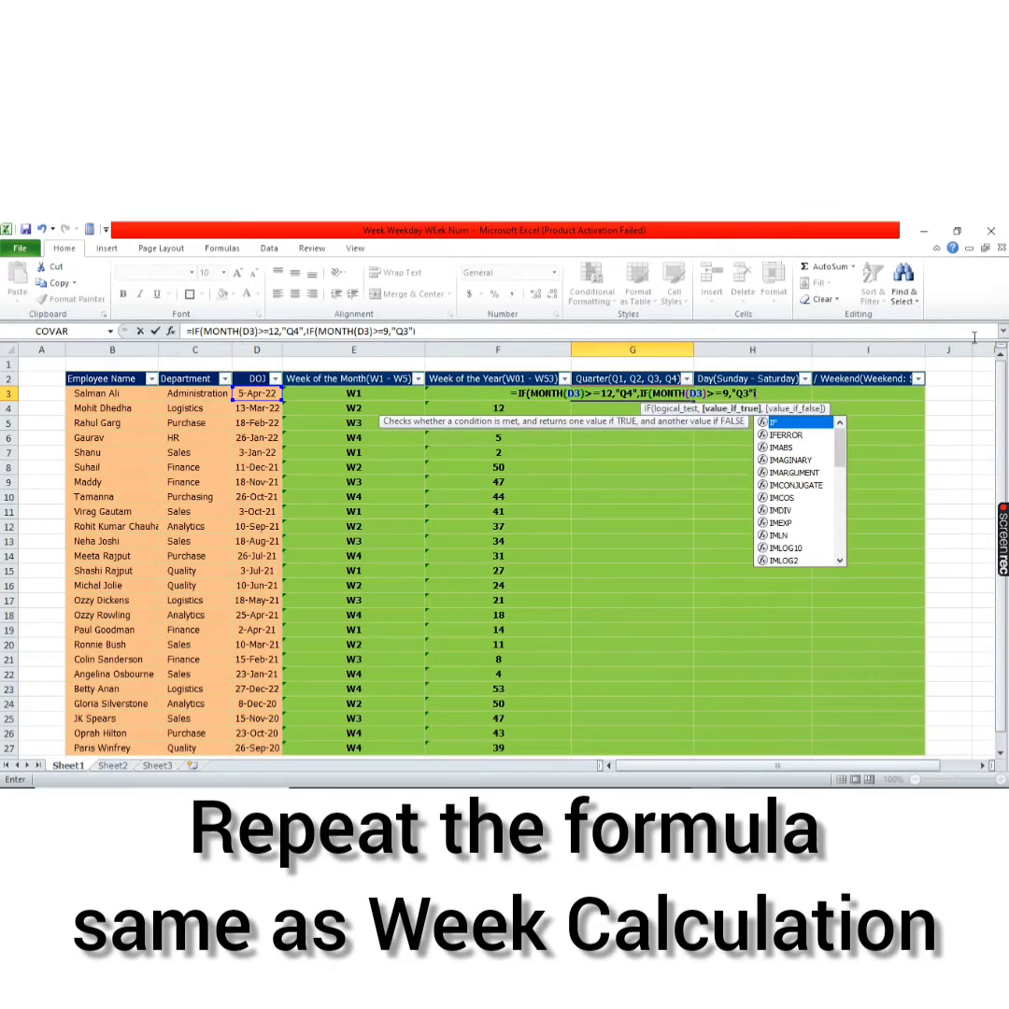
text(,)
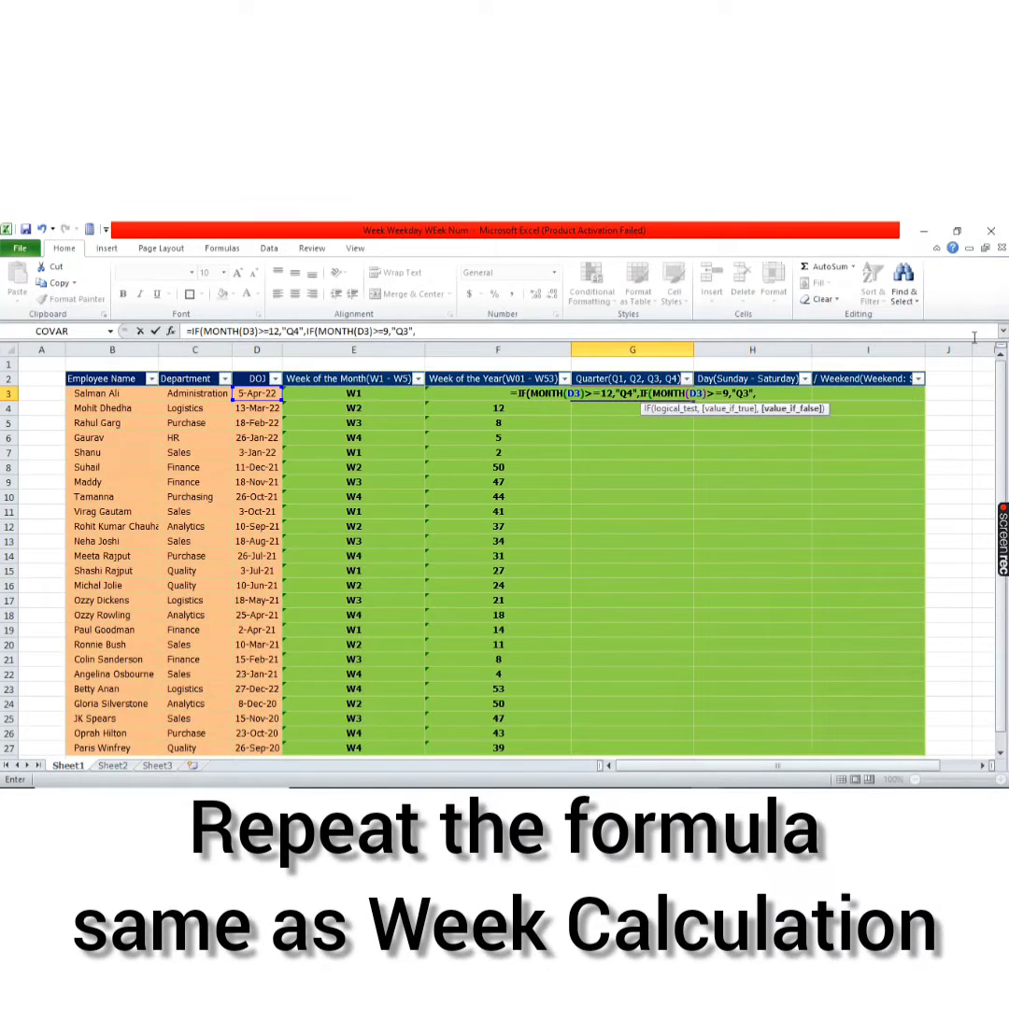
Nest the third condition in the G3 Quarter formula, IF(MONTH(D3)>=6,"Q2", leaving its false value open
text(if)
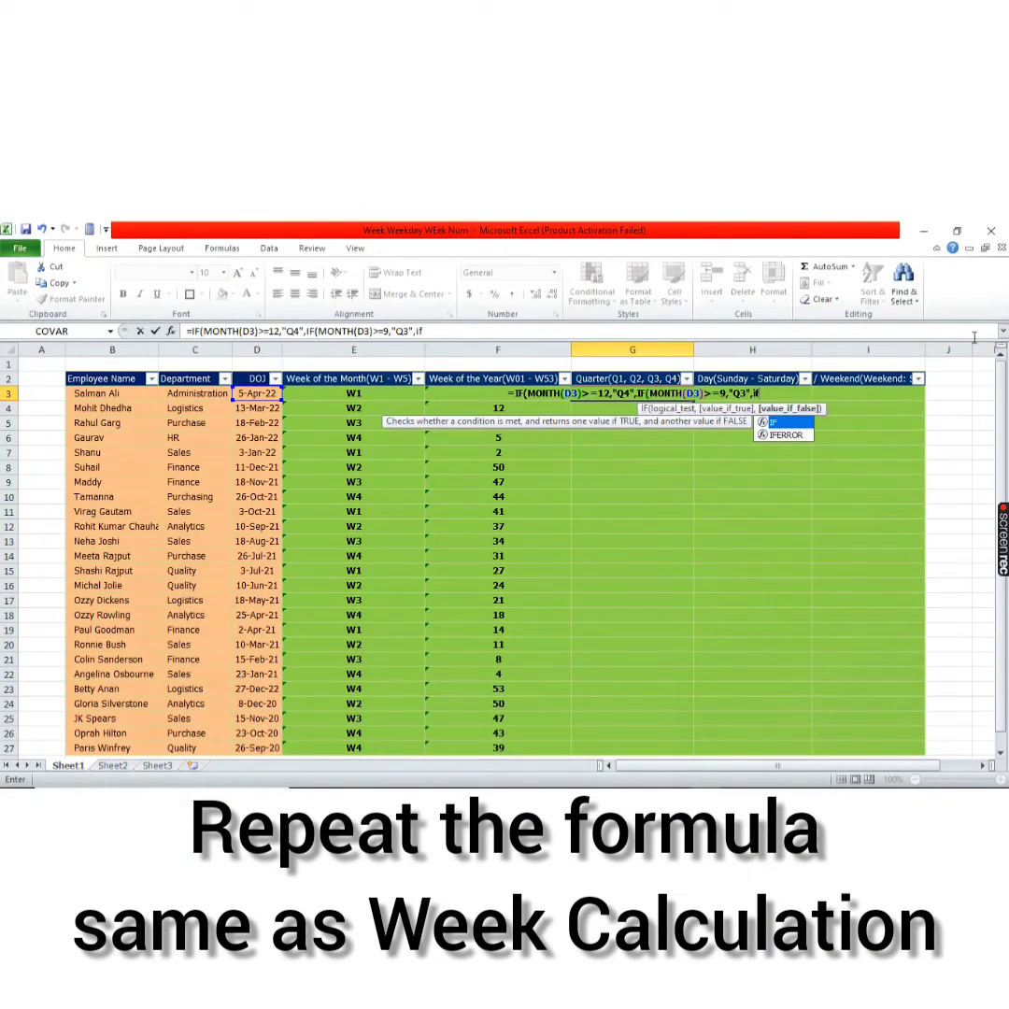
key(Tab)
text(mo)
key(Tab)
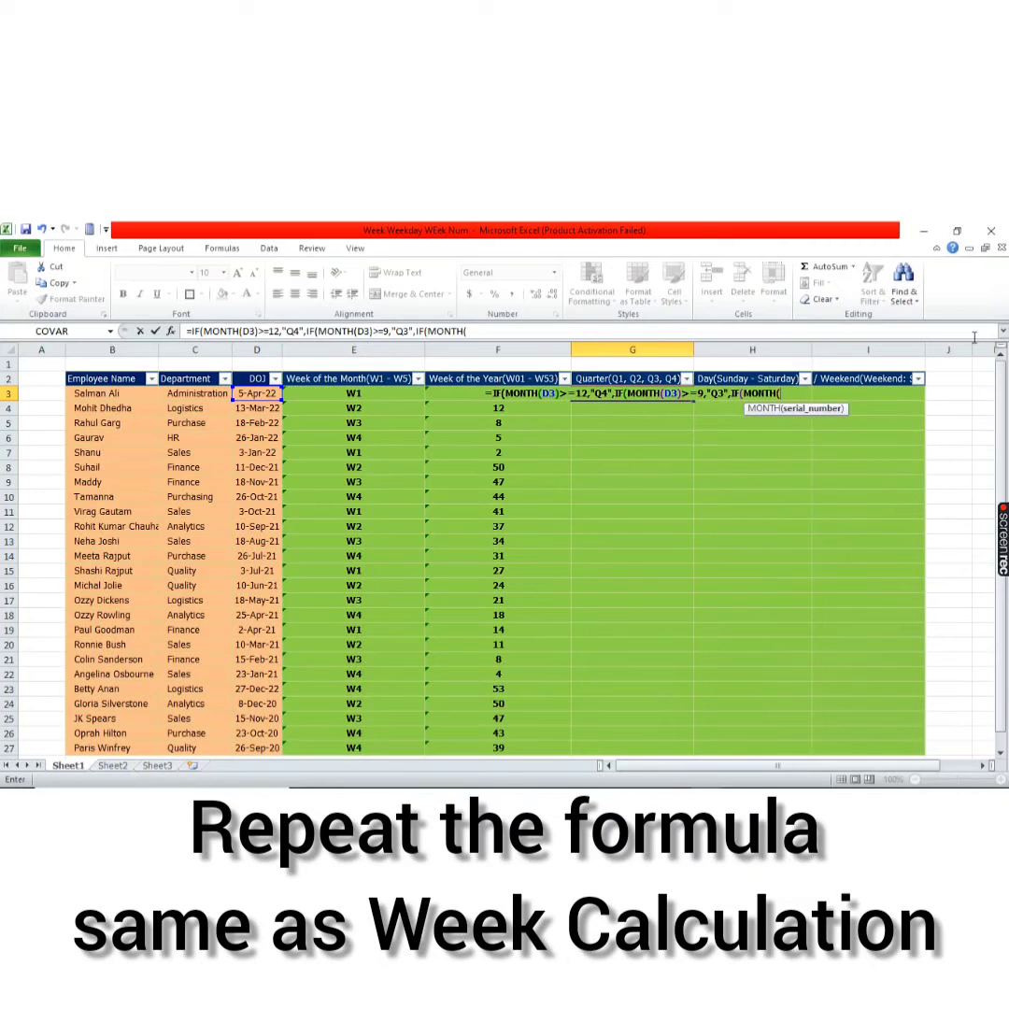
key(Left)
key(Left)
key(Left)
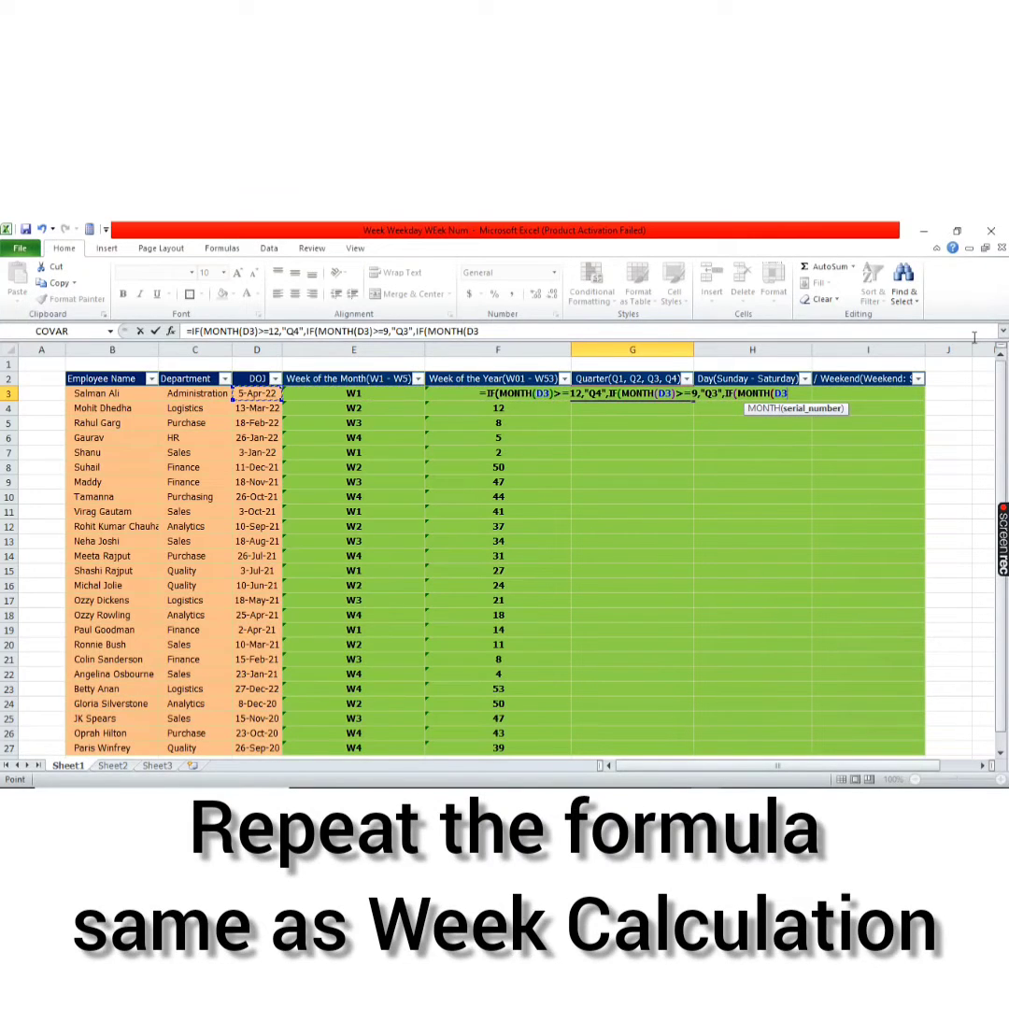
text())
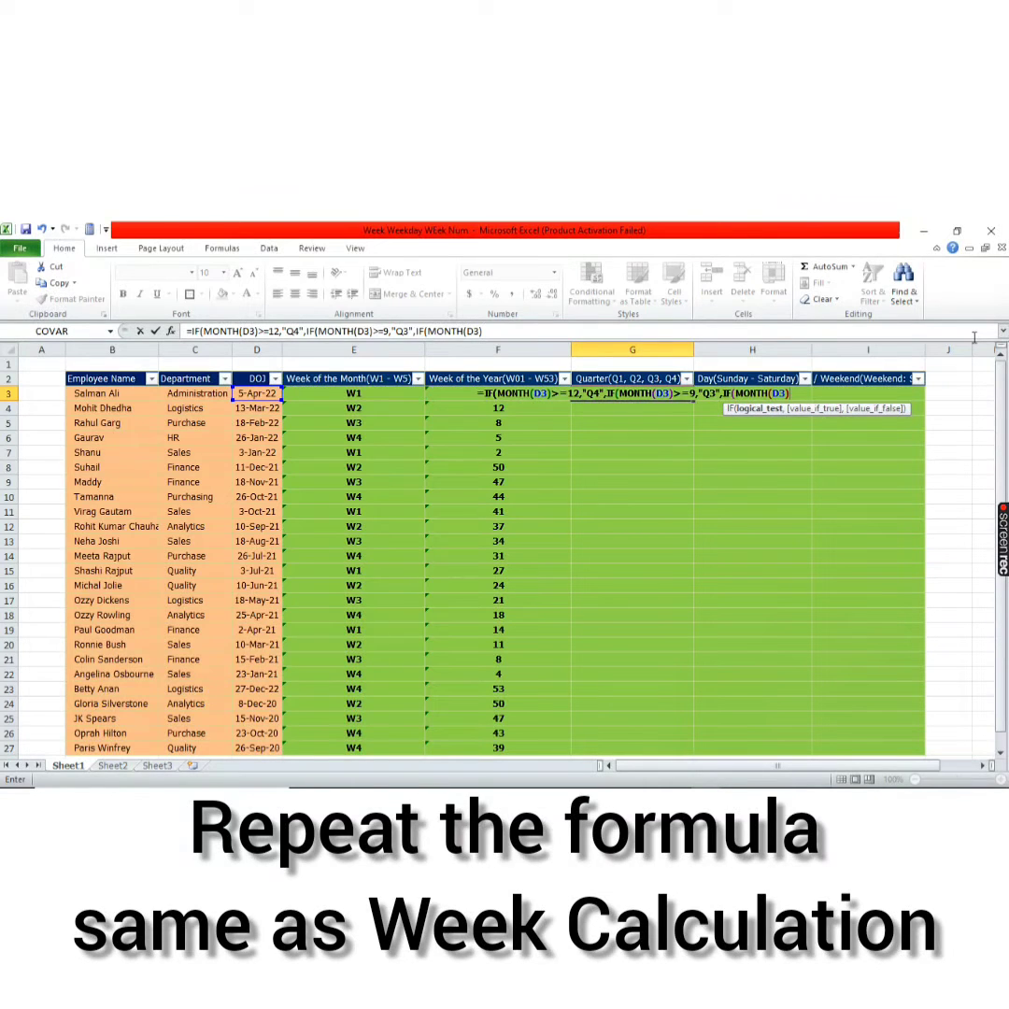
text(>=)
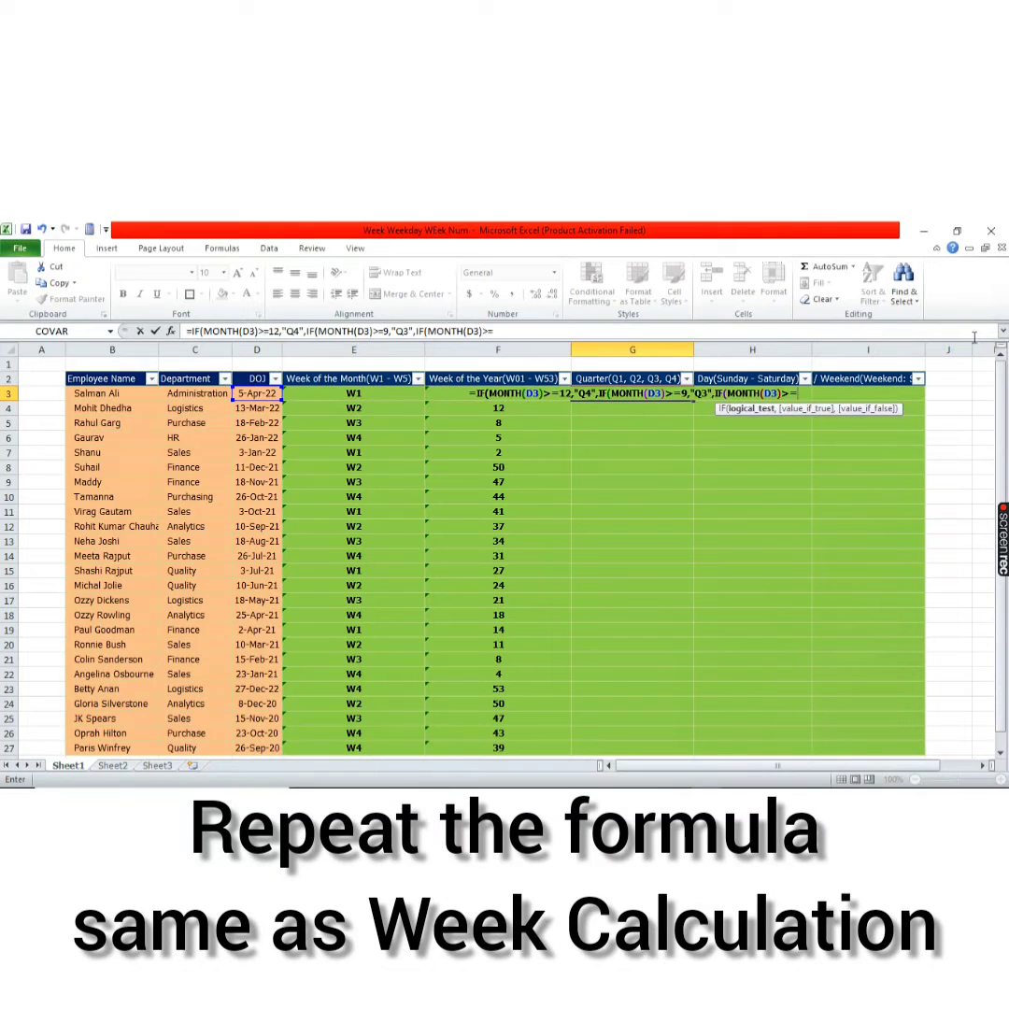
text(6)
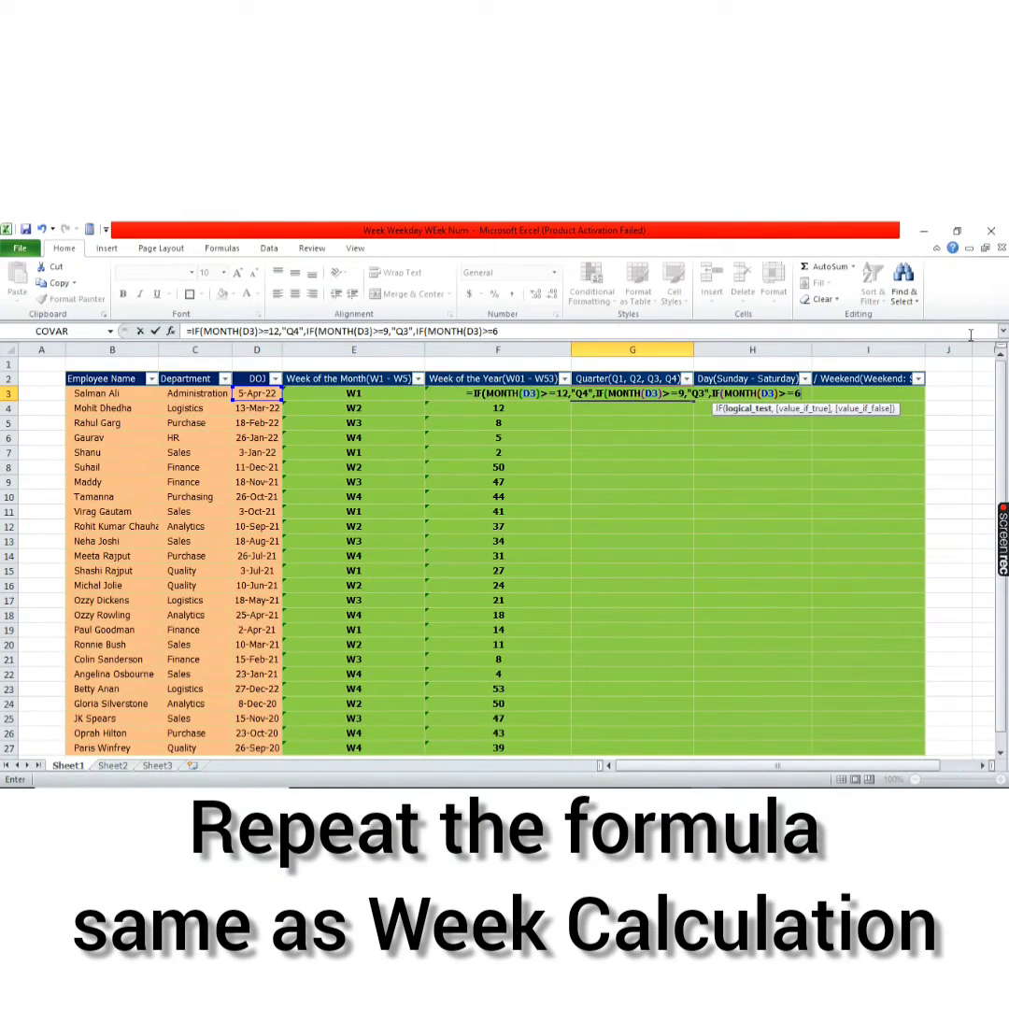
text(,"Q)
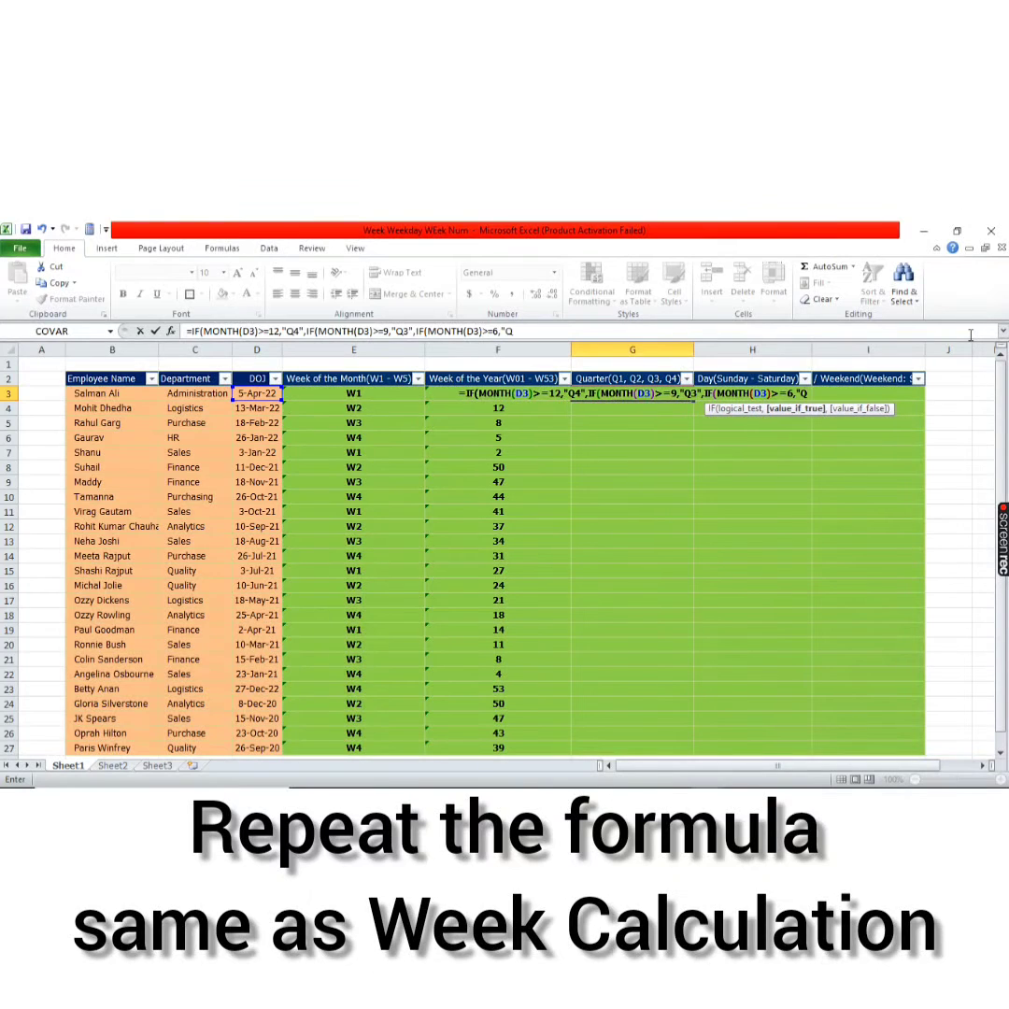
text(2",)
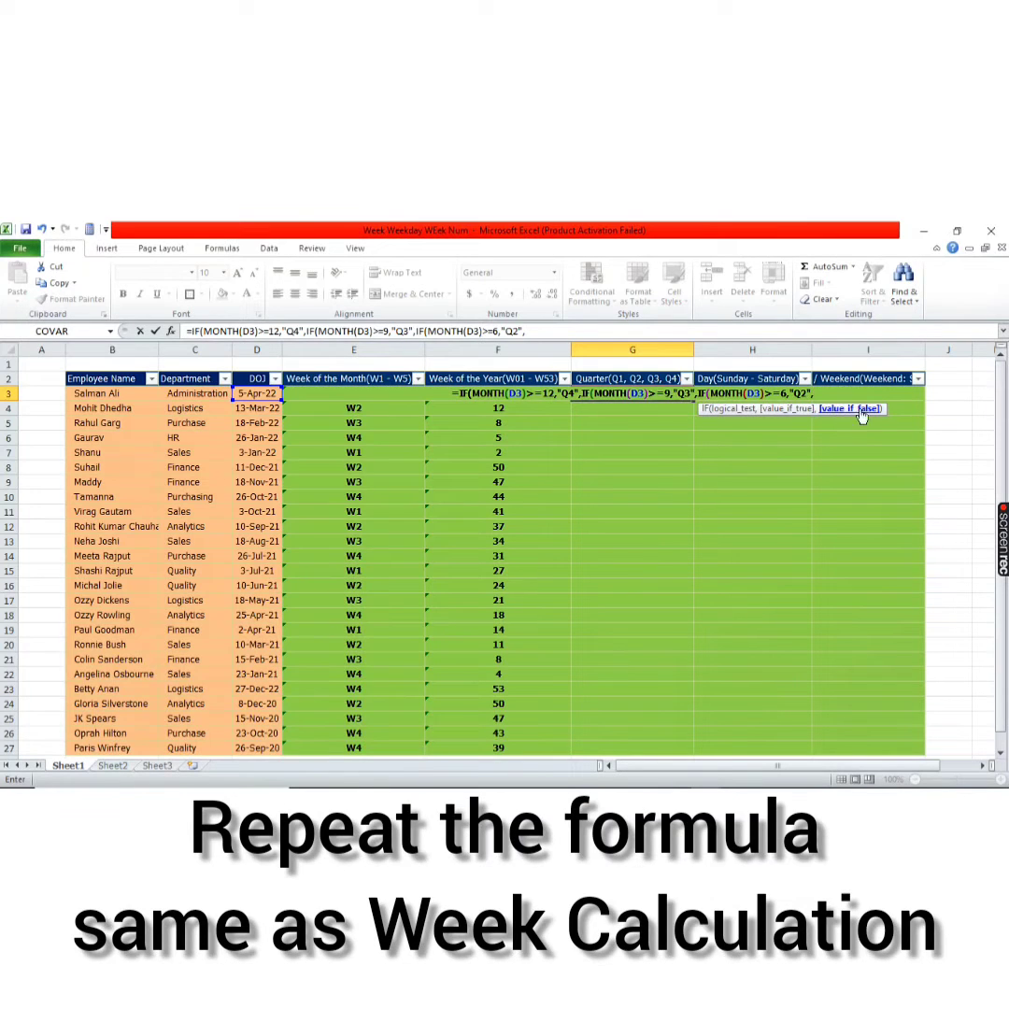
Finish the G3 Quarter formula with "Q1" as the last false value, close the nested IFs and enter it
text("Q)
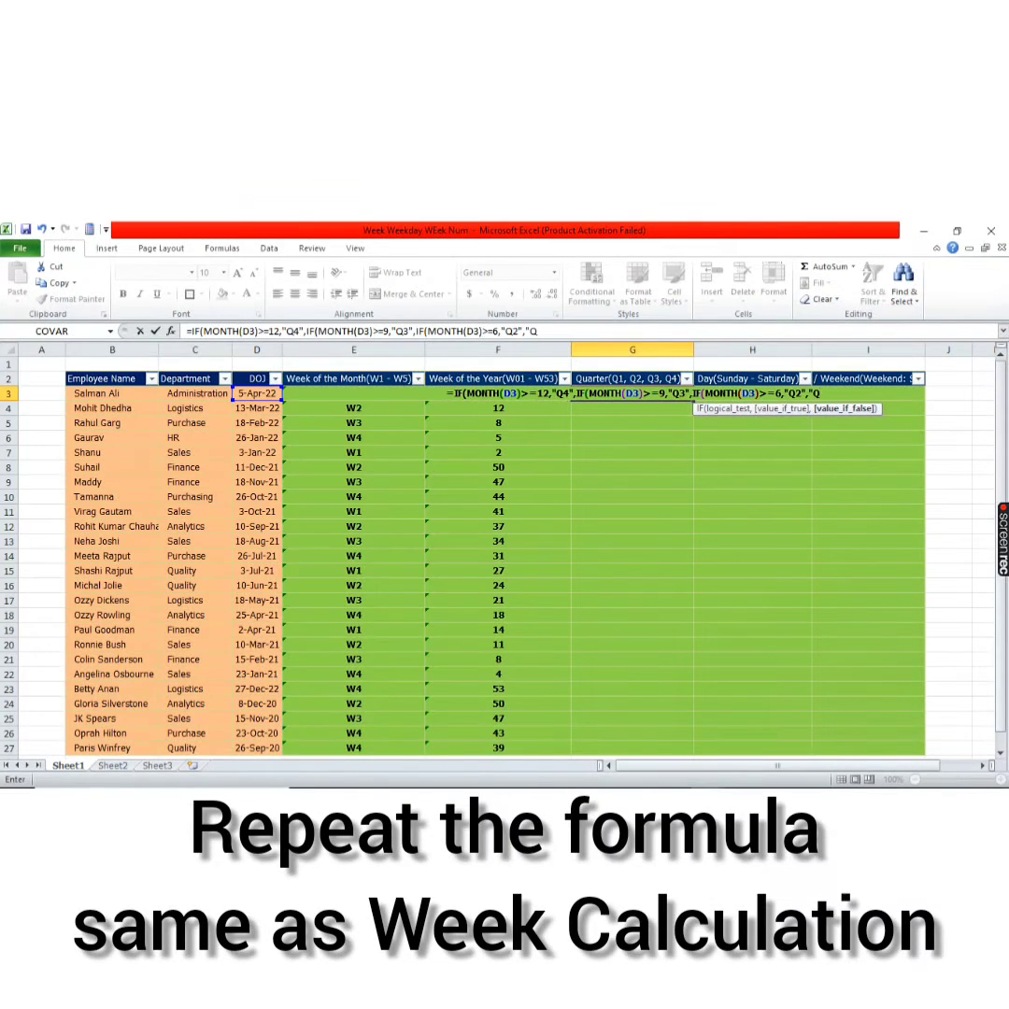
text(1)
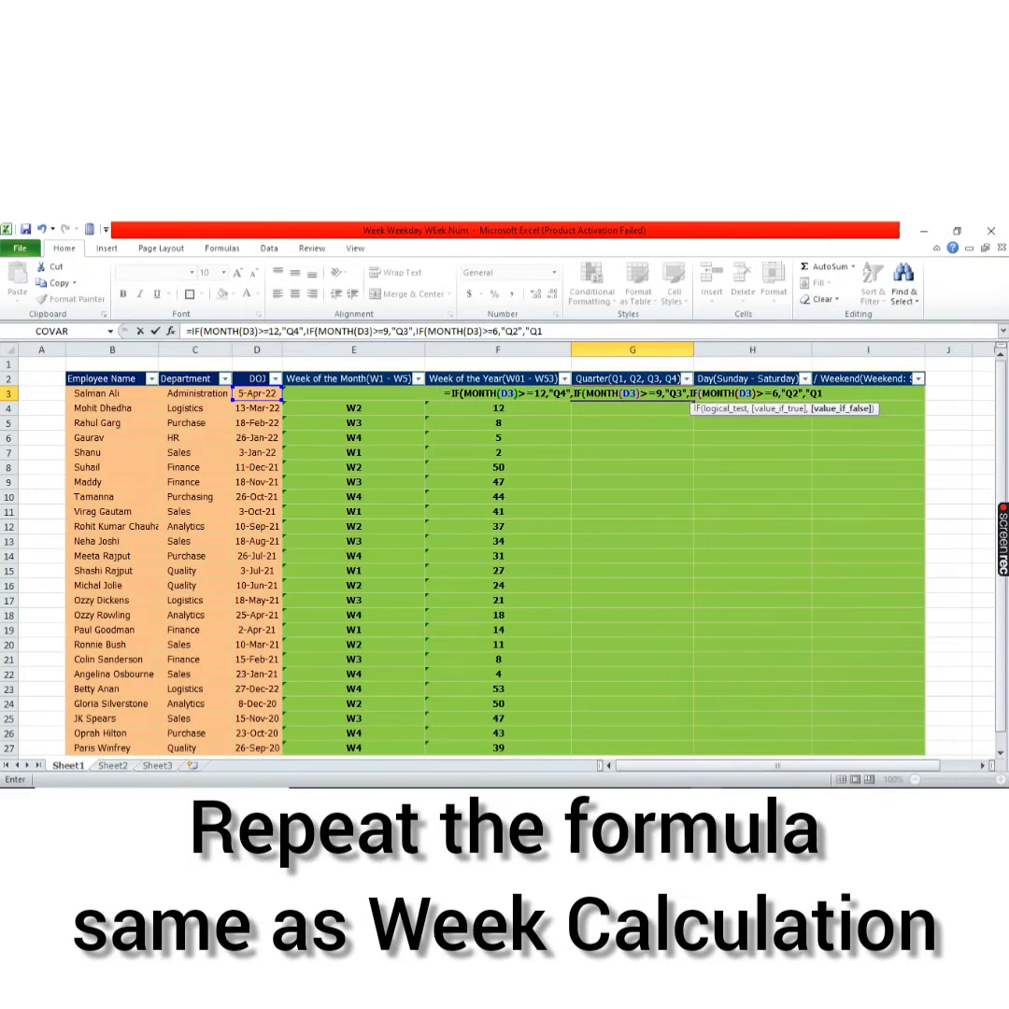
text(")
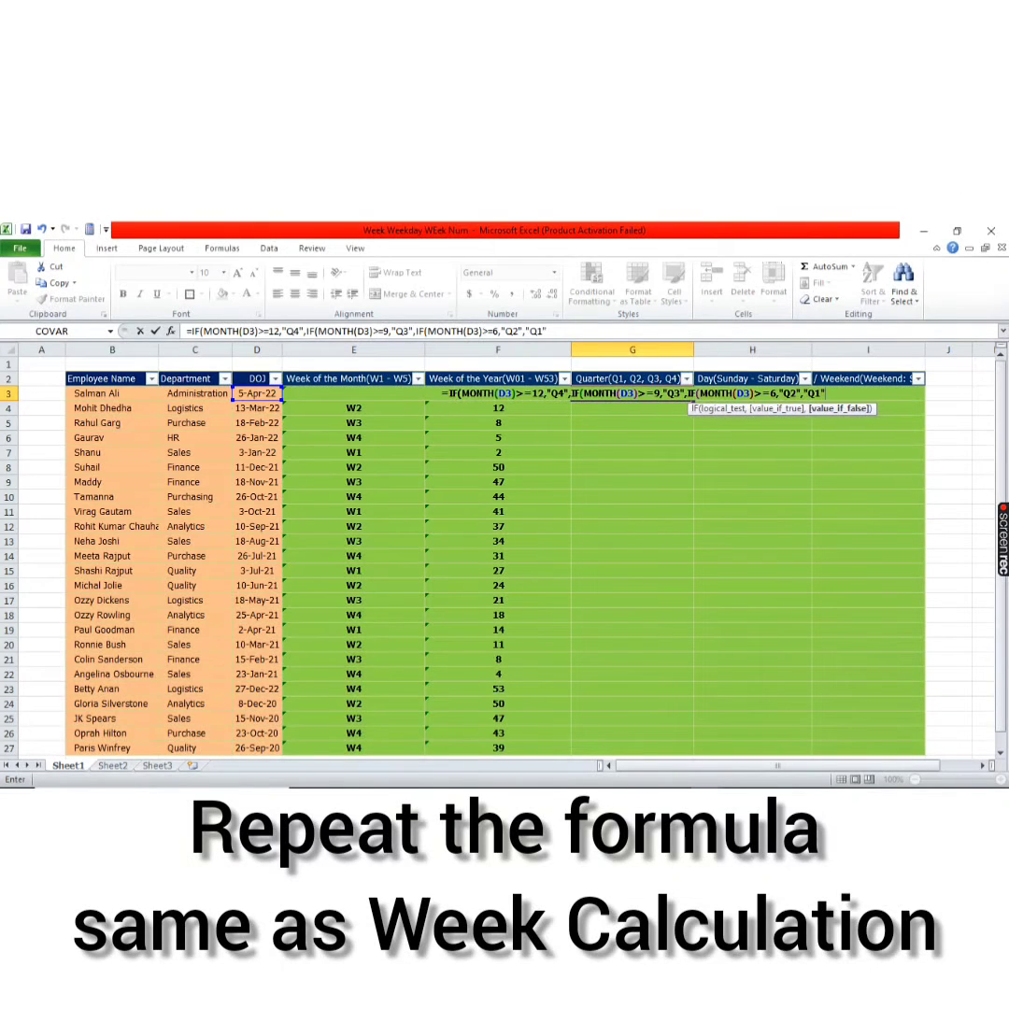
text())))
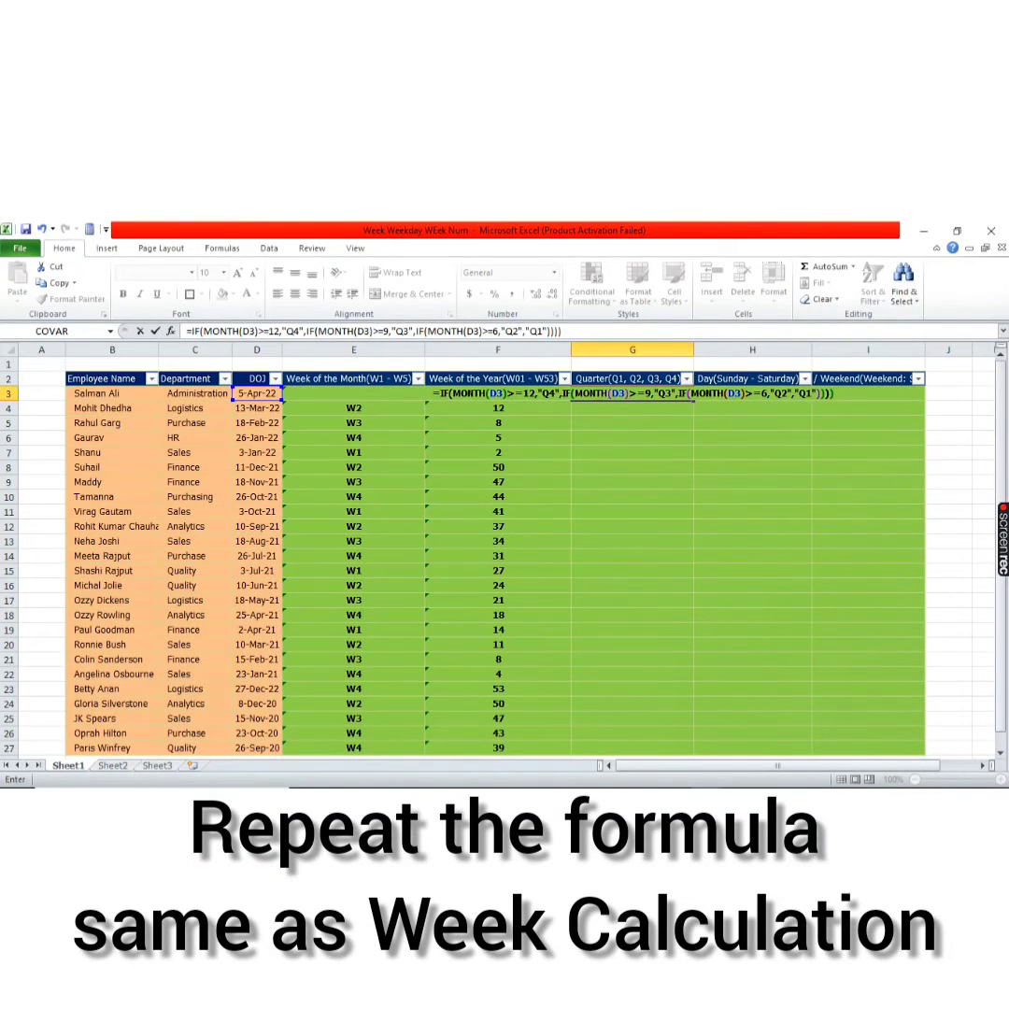
key(Return)
key(Return)
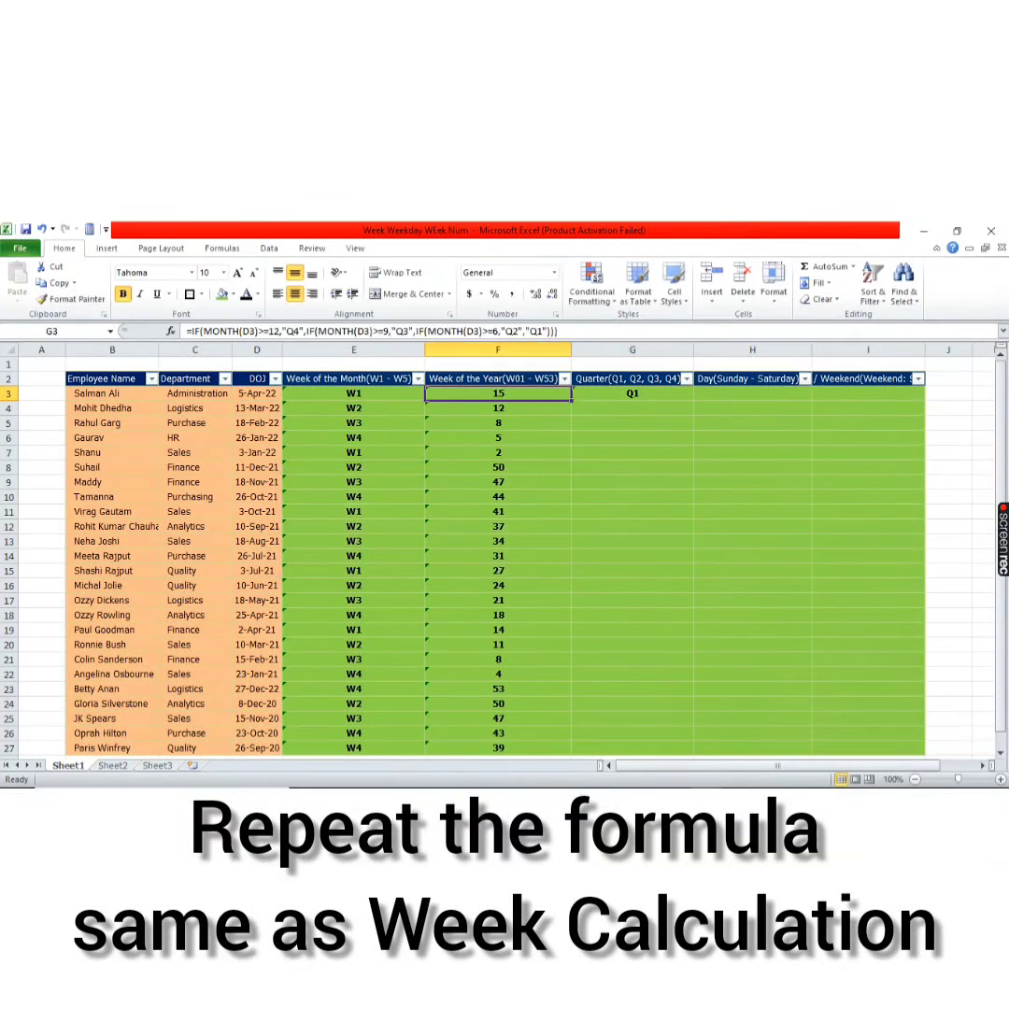
Fill the Quarter formula from G3 down through G27
key(ctrl+Down)
key(Right)
key(ctrl+shift+Up)
key(ctrl+d)
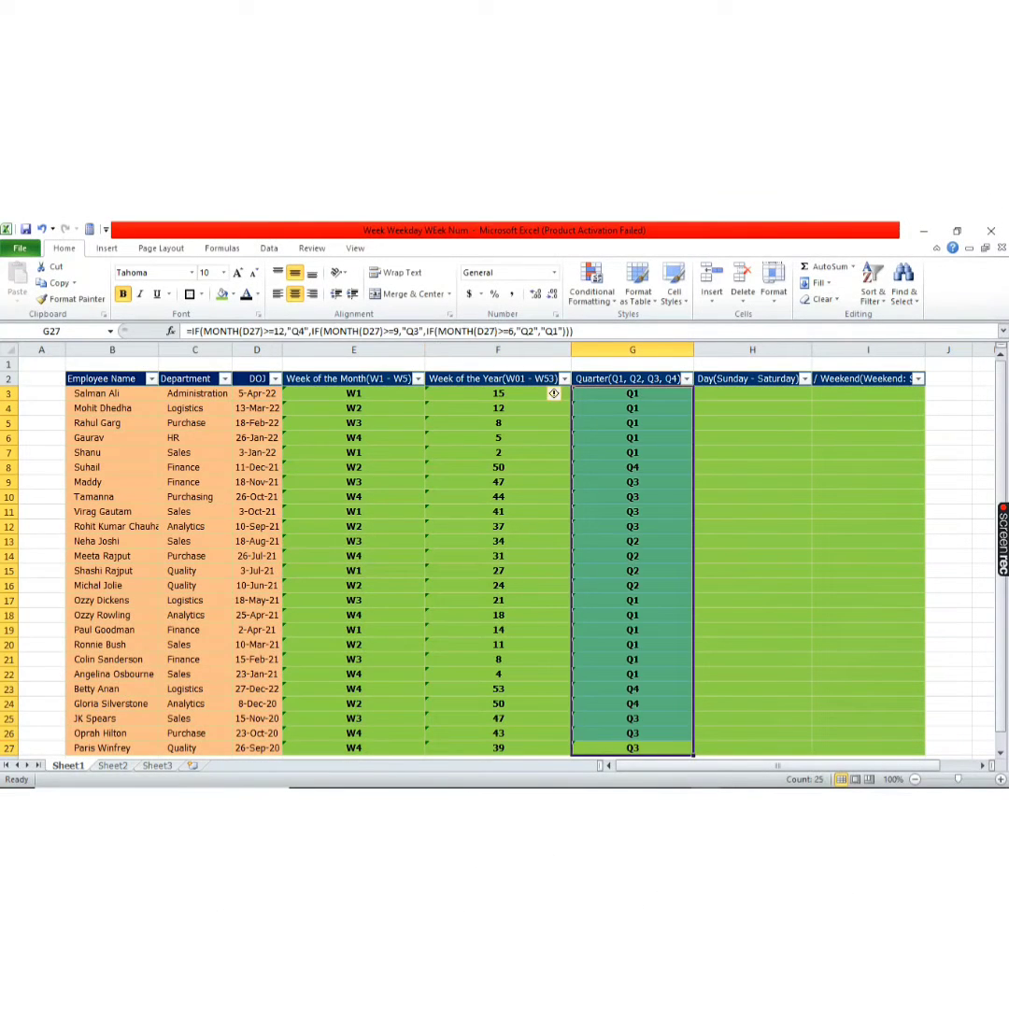
Filter the Quarter column to Q1 only and select its visible values to check them against the DOJ dates
key(ctrl+Up)
key(alt+Down)
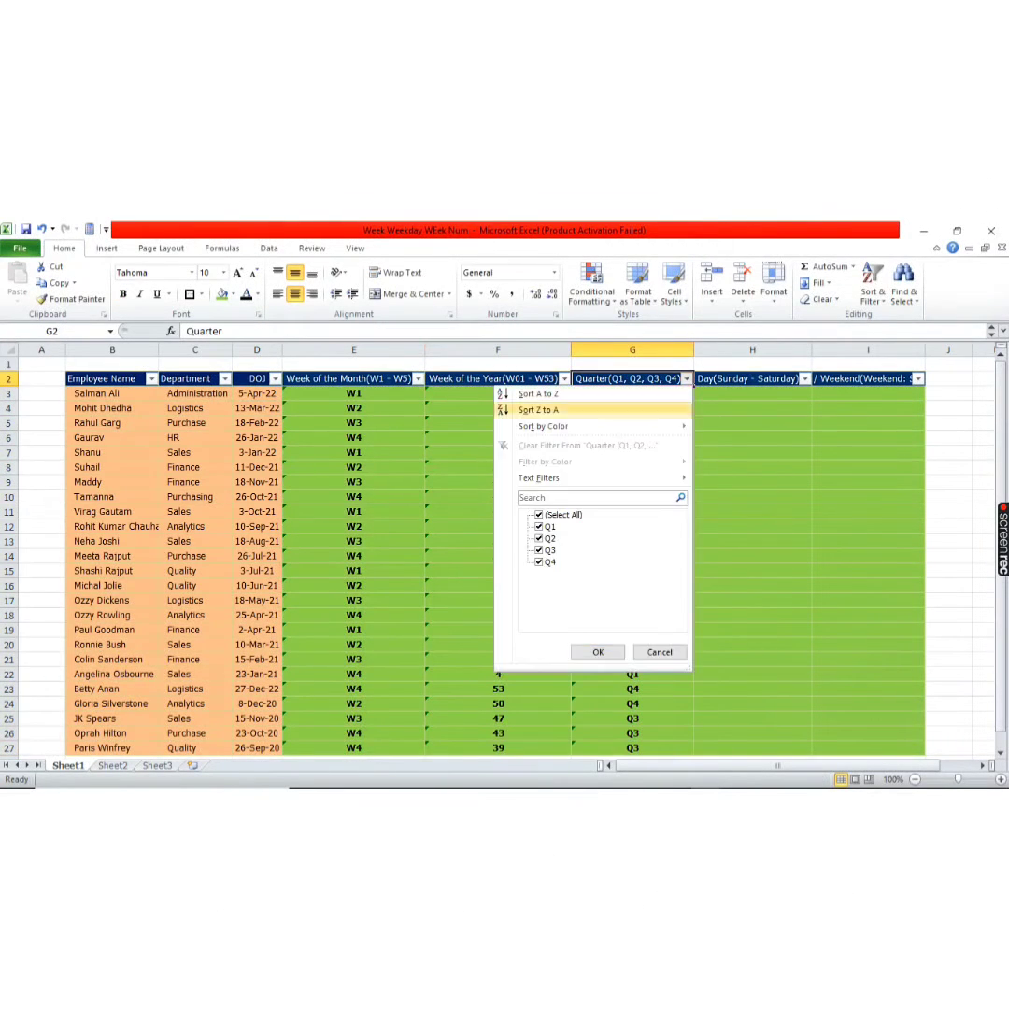
key(Down)
key(space)
key(Down)
key(space)
key(Return)
key(Down)
key(ctrl+shift+Down)
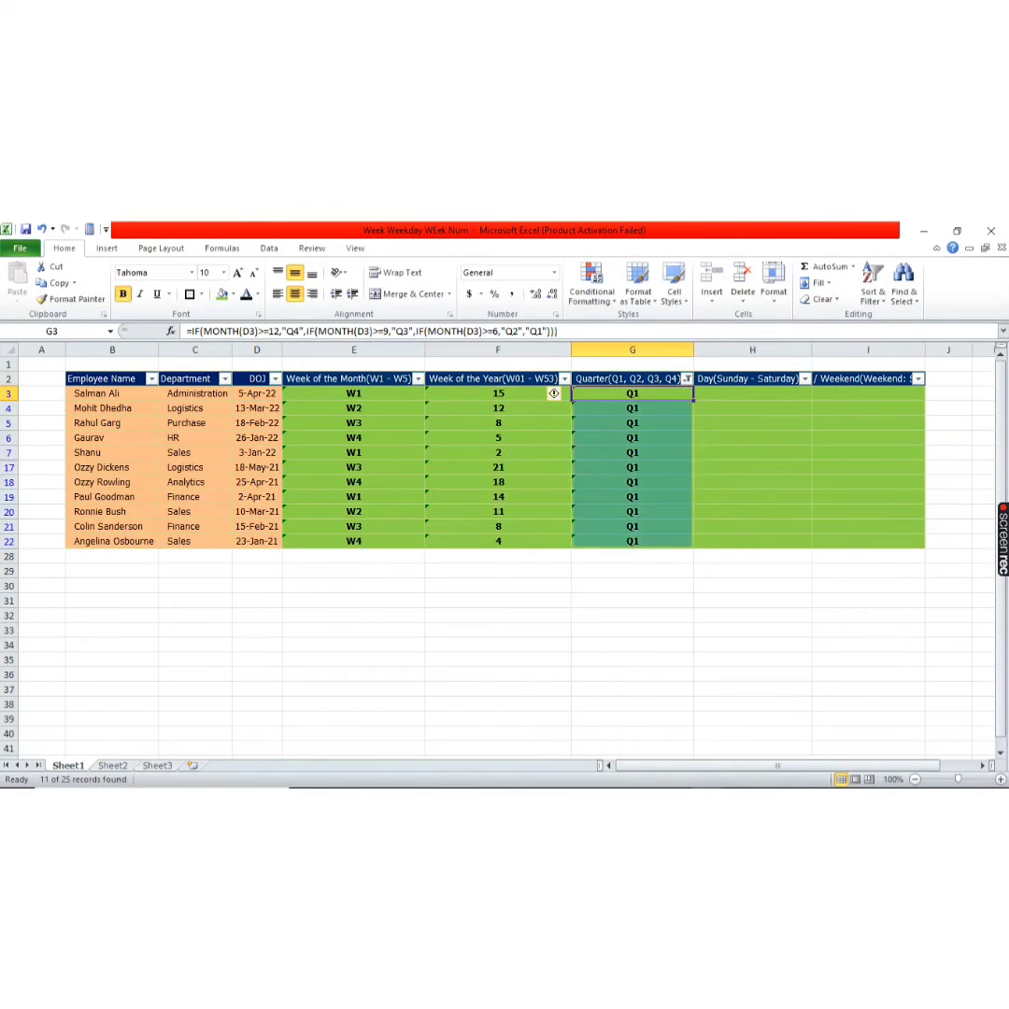
Switch the Quarter filter to Q2 only and select the visible values for checking
key(Up)
key(alt+Down)
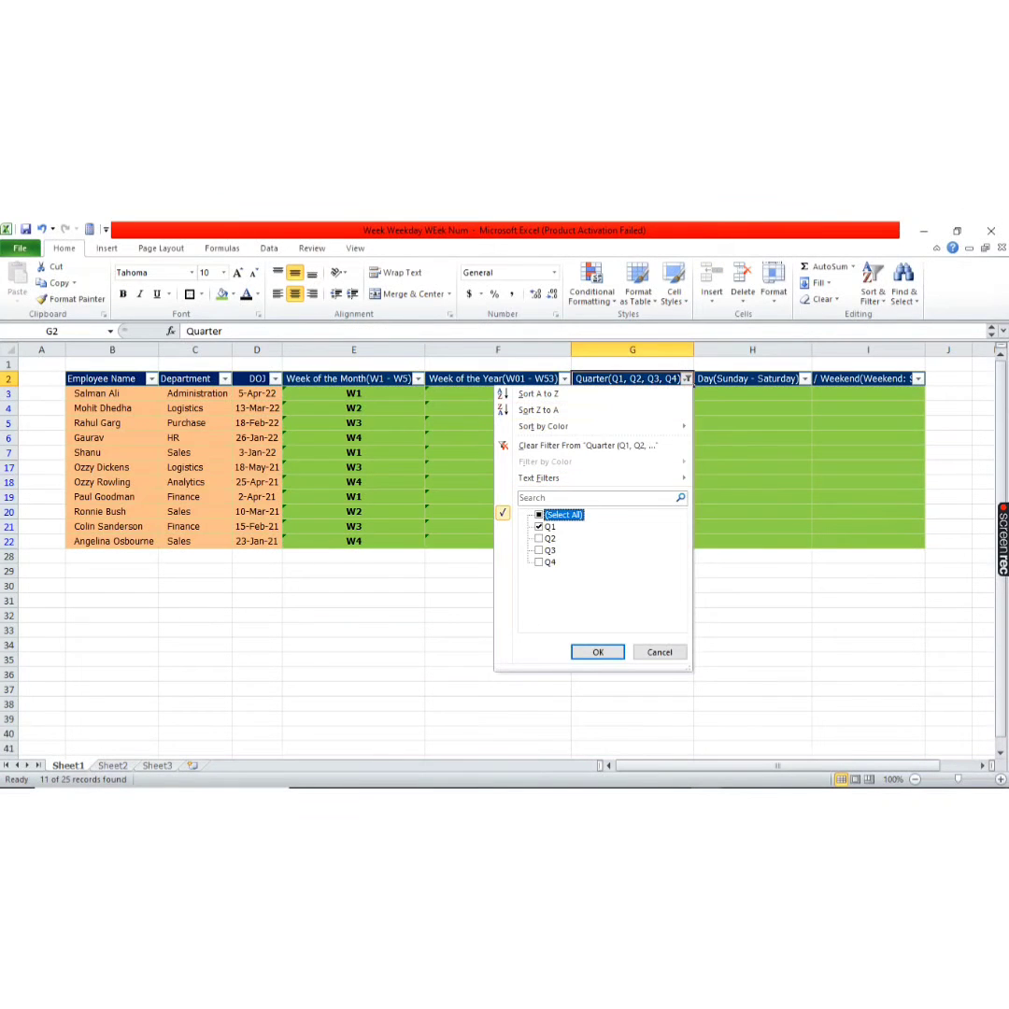
key(Down)
key(space)
key(Down)
key(space)
key(Return)
key(Down)
key(ctrl+shift+Down)
Switch the Quarter filter to Q3 only and select the visible values for checking
key(Up)
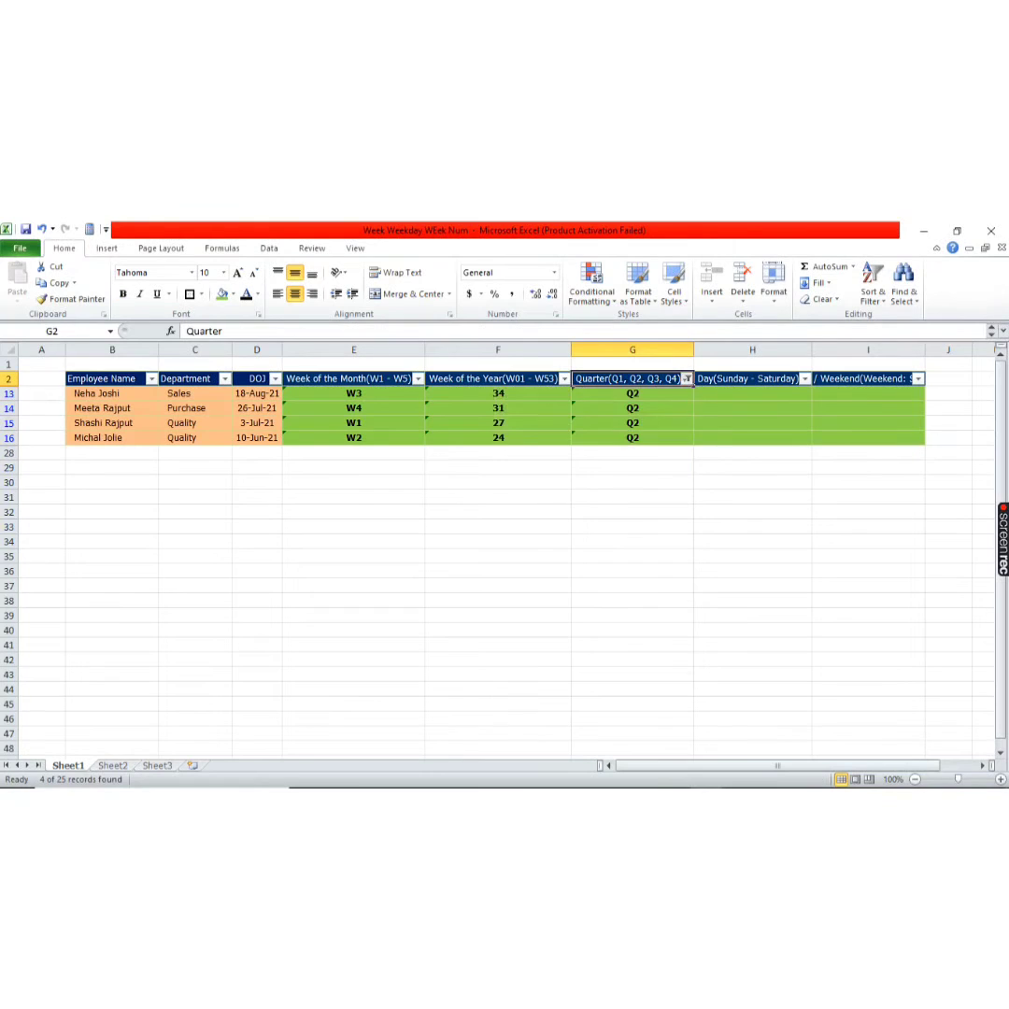
key(alt+Down)
key(Down)
key(space)
key(Down)
key(space)
key(Return)
key(Down)
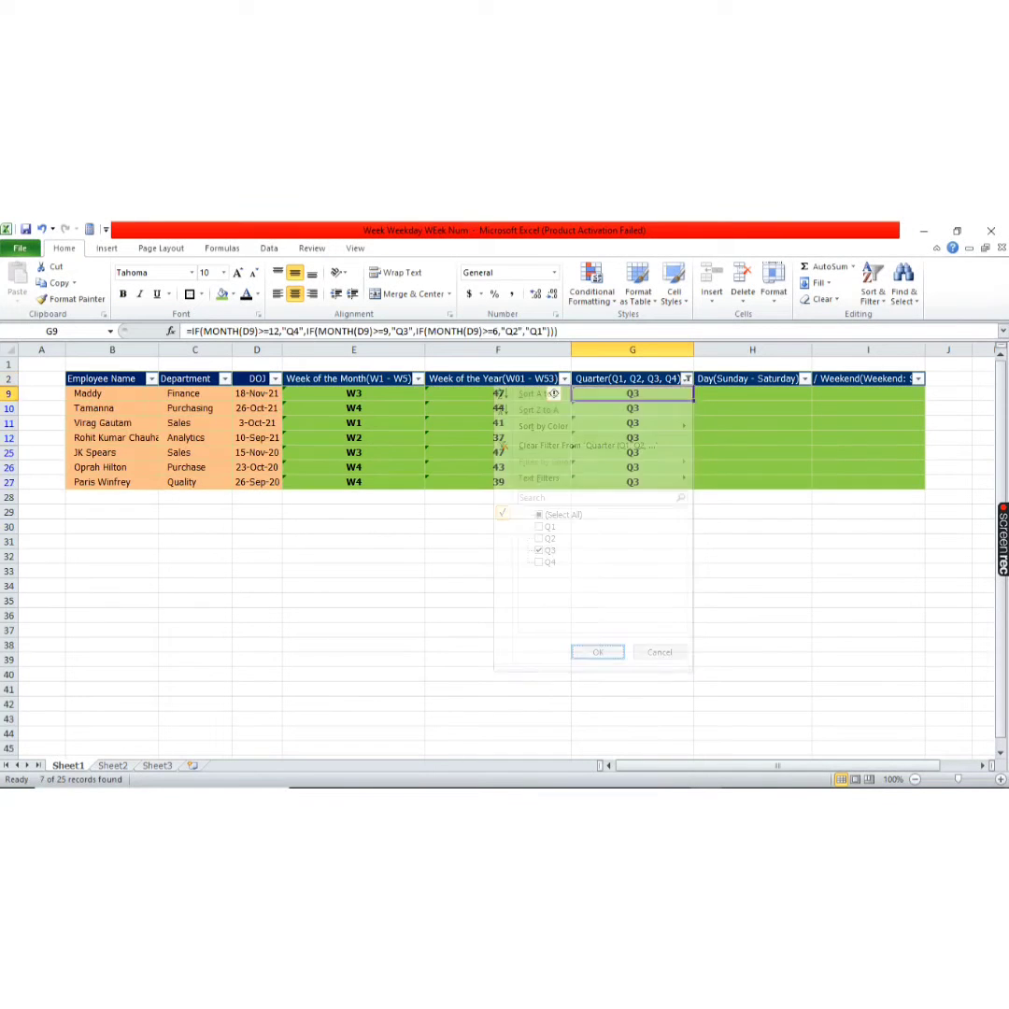
key(ctrl+shift+Down)
Switch the Quarter filter to Q4 only and select the visible rows leftward from the Quarter column for checking
key(Up)
key(alt+Down)
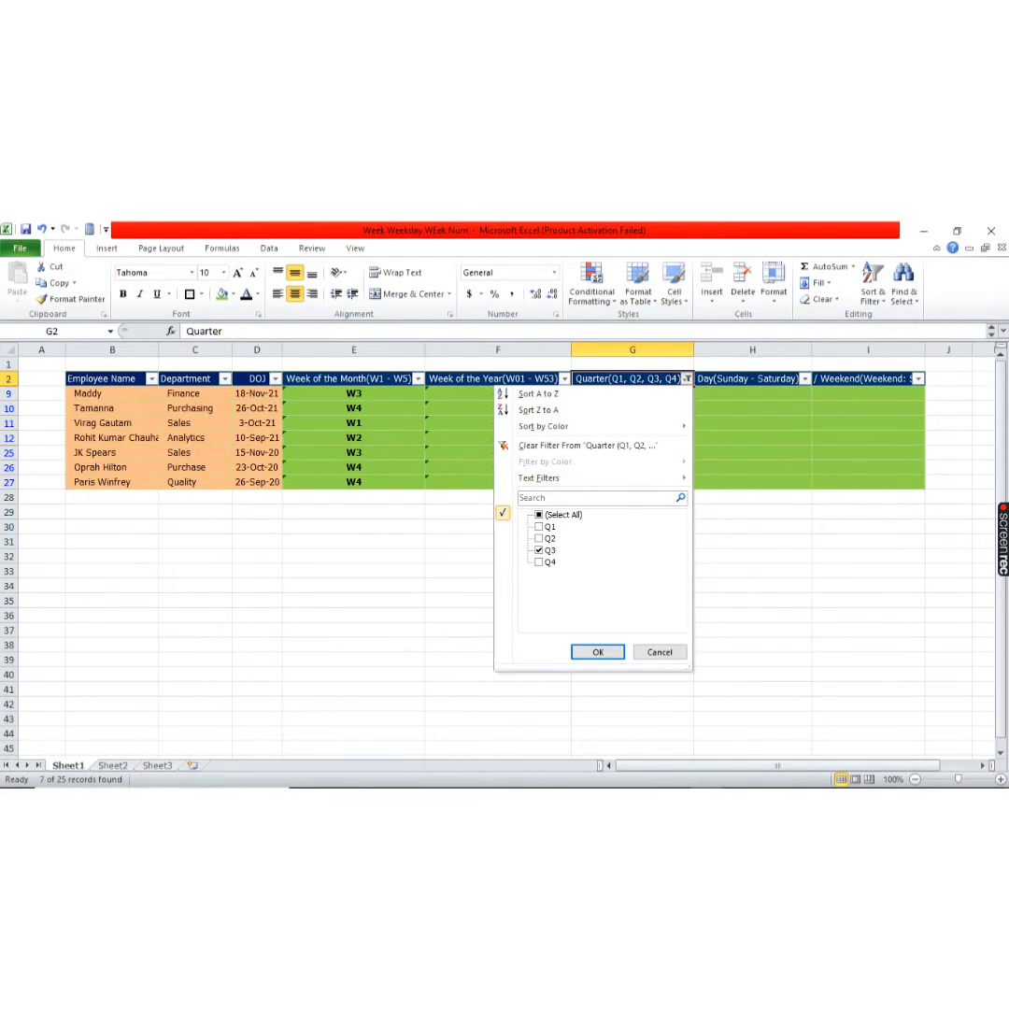
key(Down)
key(space)
key(Down)
key(space)
key(Return)
key(Down)
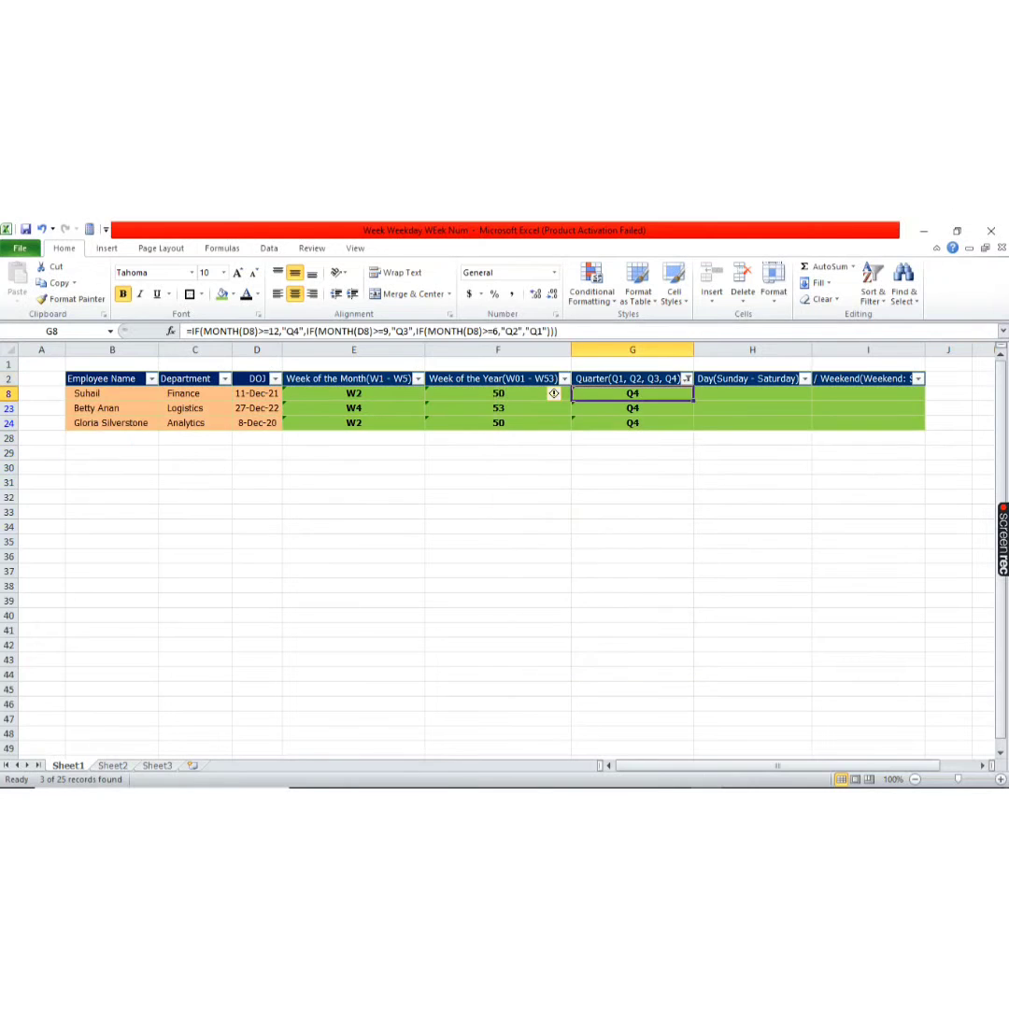
key(ctrl+shift+Down)
key(ctrl+shift+Left)
Turn off filtering on the table so that every row is shown, and select cell G3
key(Up)
key(Down)
key(Up)
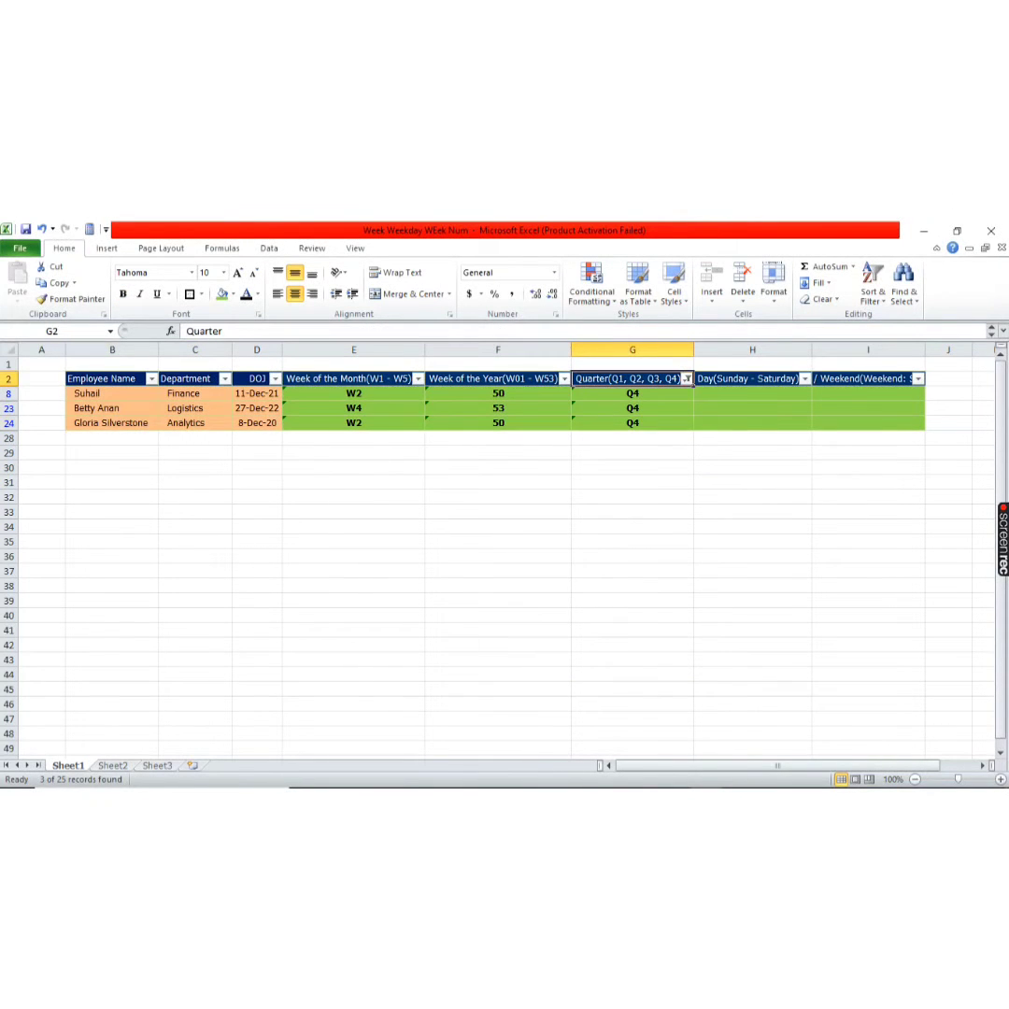
key(ctrl+shift+l)
key(Down)
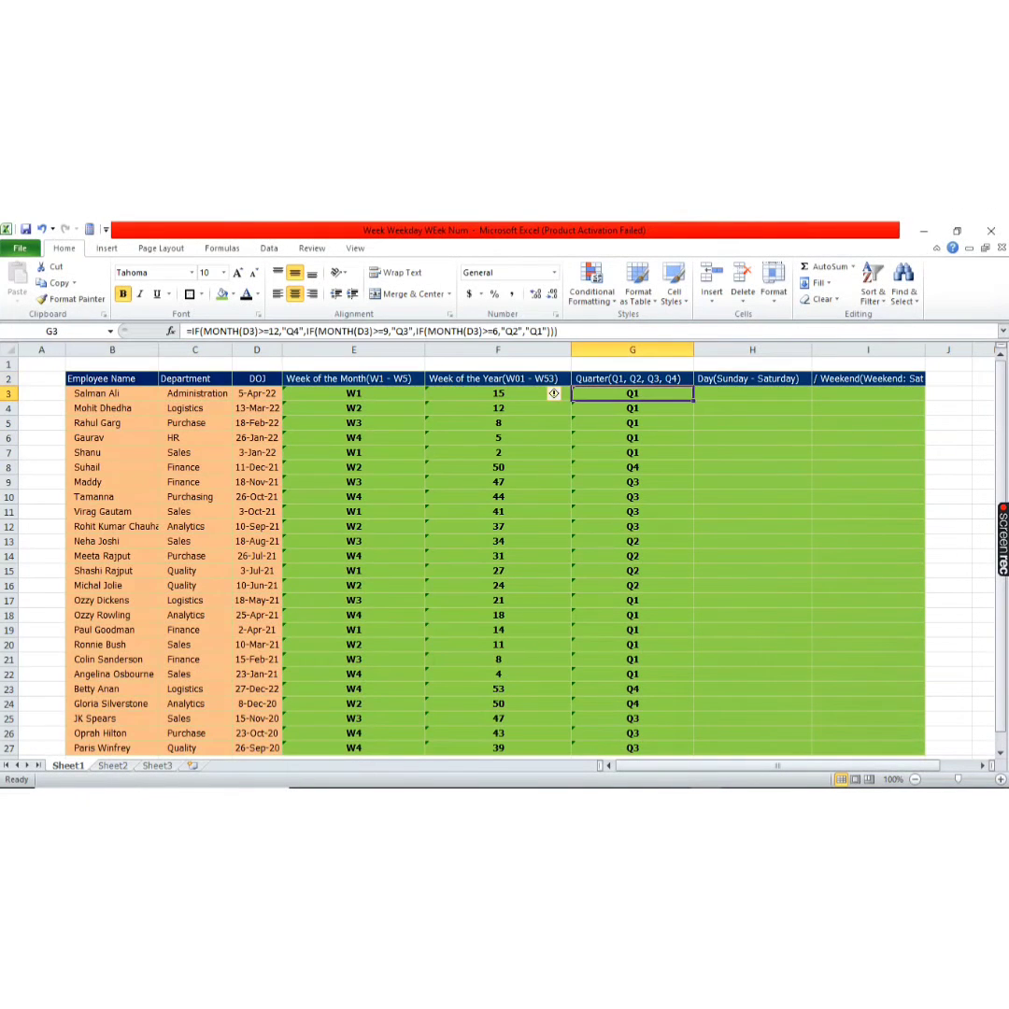
key(Down)
key(Down)
key(Down)
key(Down)
key(Up)
key(Up)
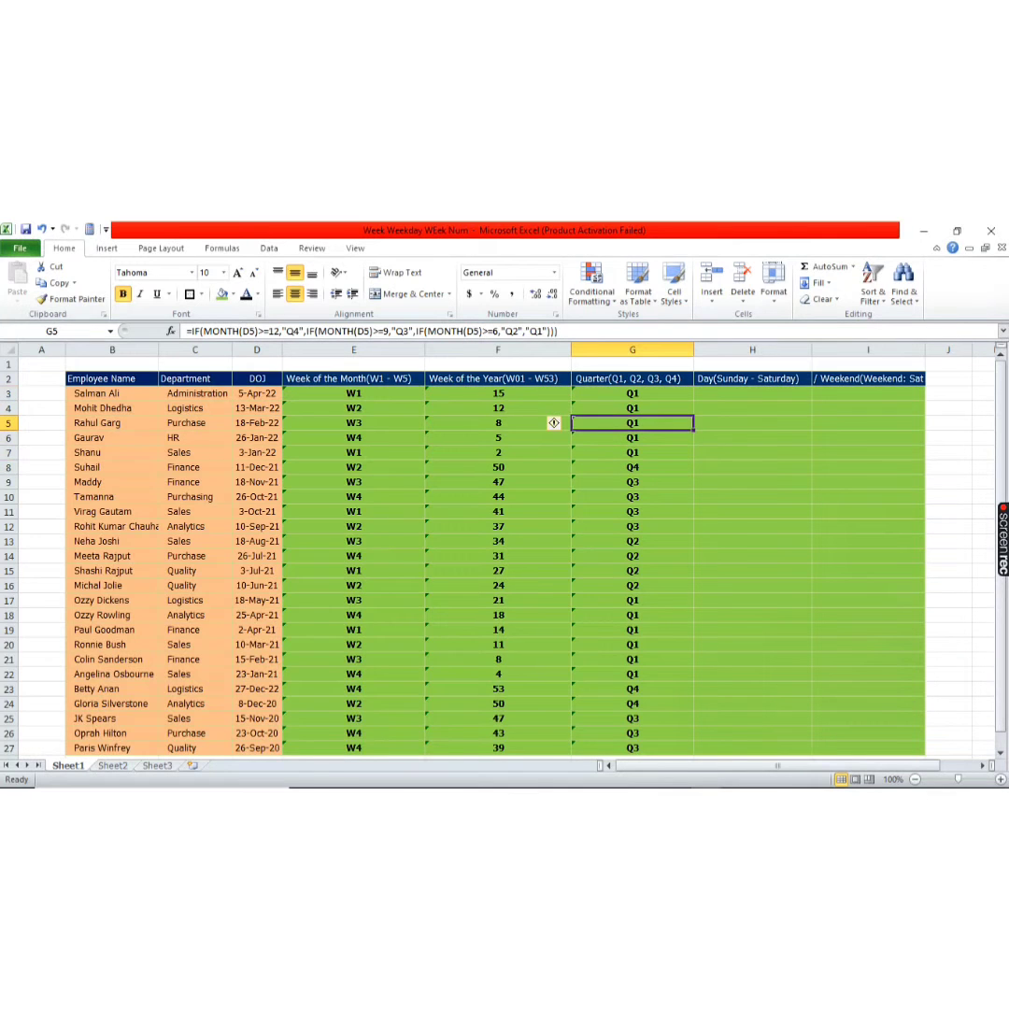
Select the empty Day column cells up from H27 and move to its first data cell, H3
key(ctrl+Down)
key(Right)
key(ctrl+shift+Up)
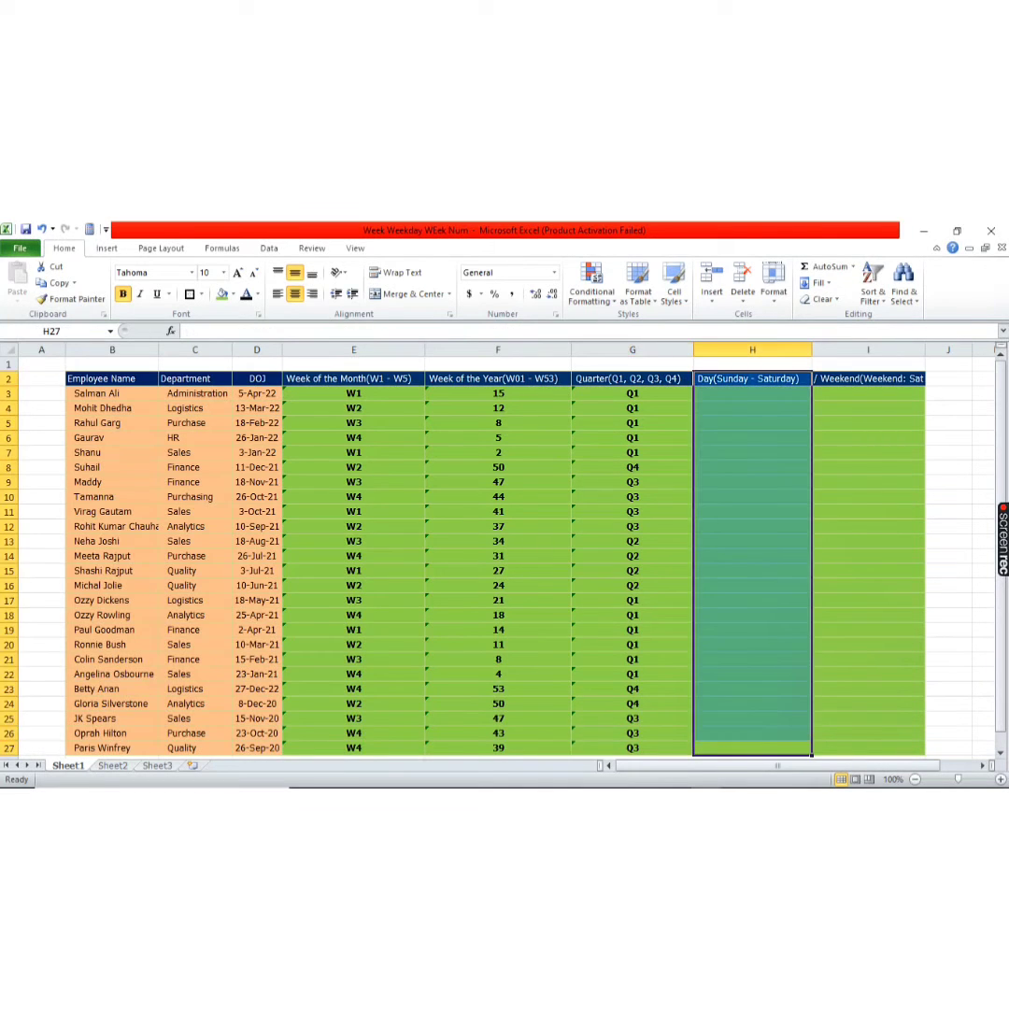
key(ctrl+Up)
key(Down)
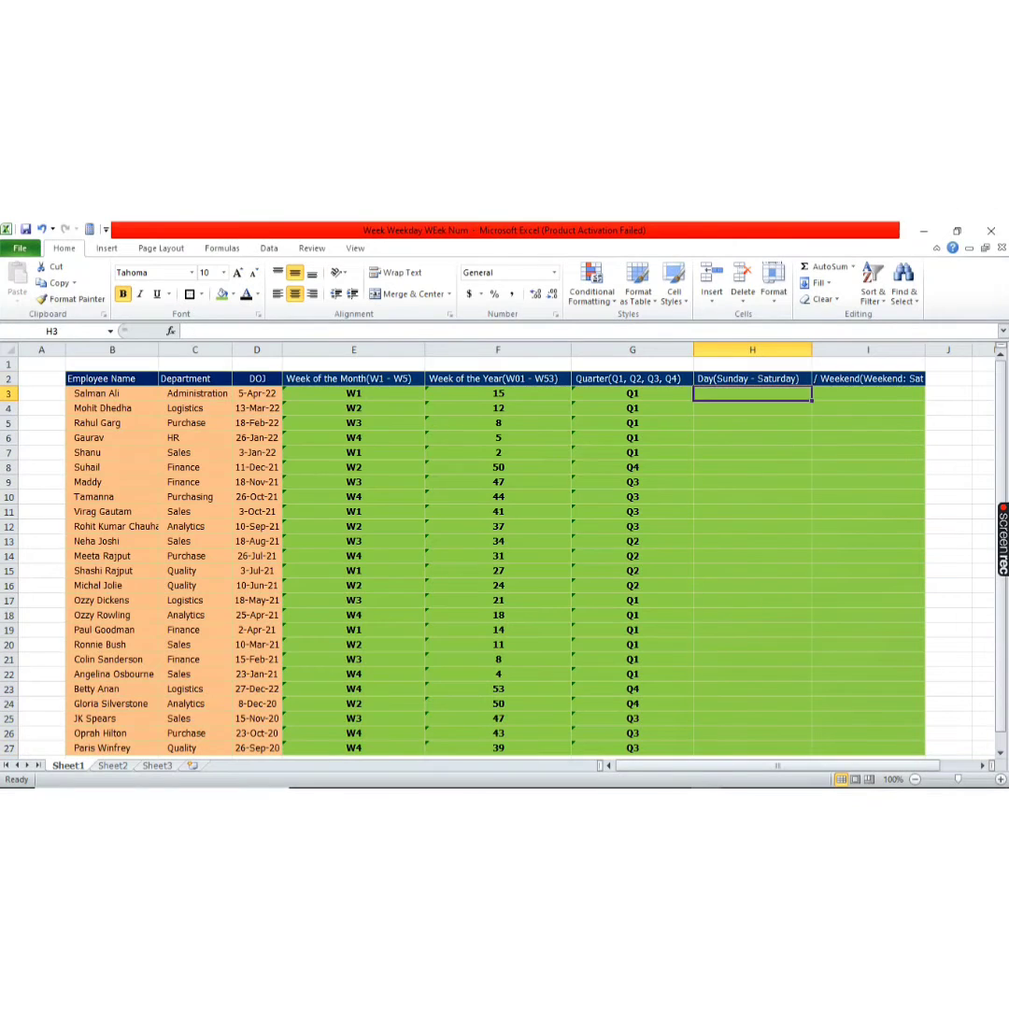
key(Left)
key(Left)
key(Left)
key(Left)
key(Right)
key(Right)
key(Right)
key(Right)
Enter =TEXT(D3,"DDDDDD") in cell H3 to get the weekday name of the DOJ date
text(=)
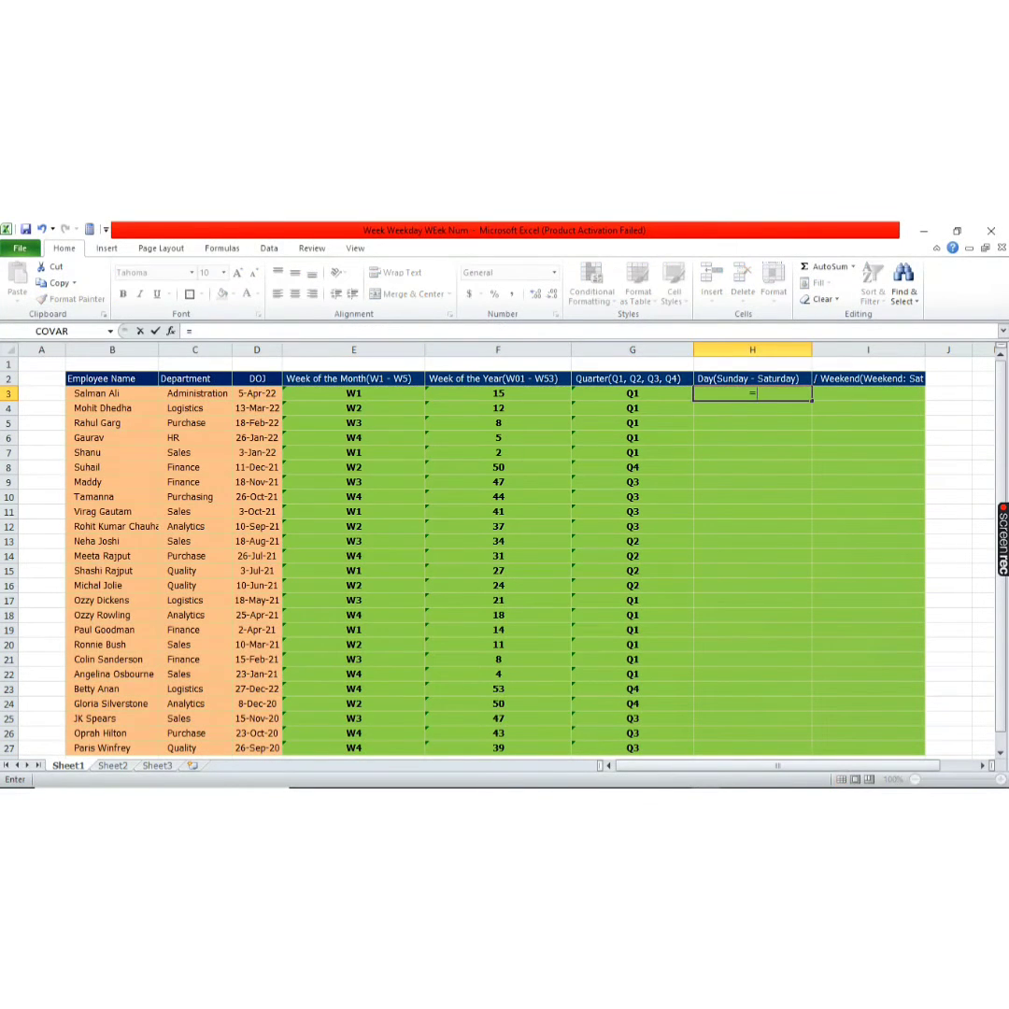
text(text)
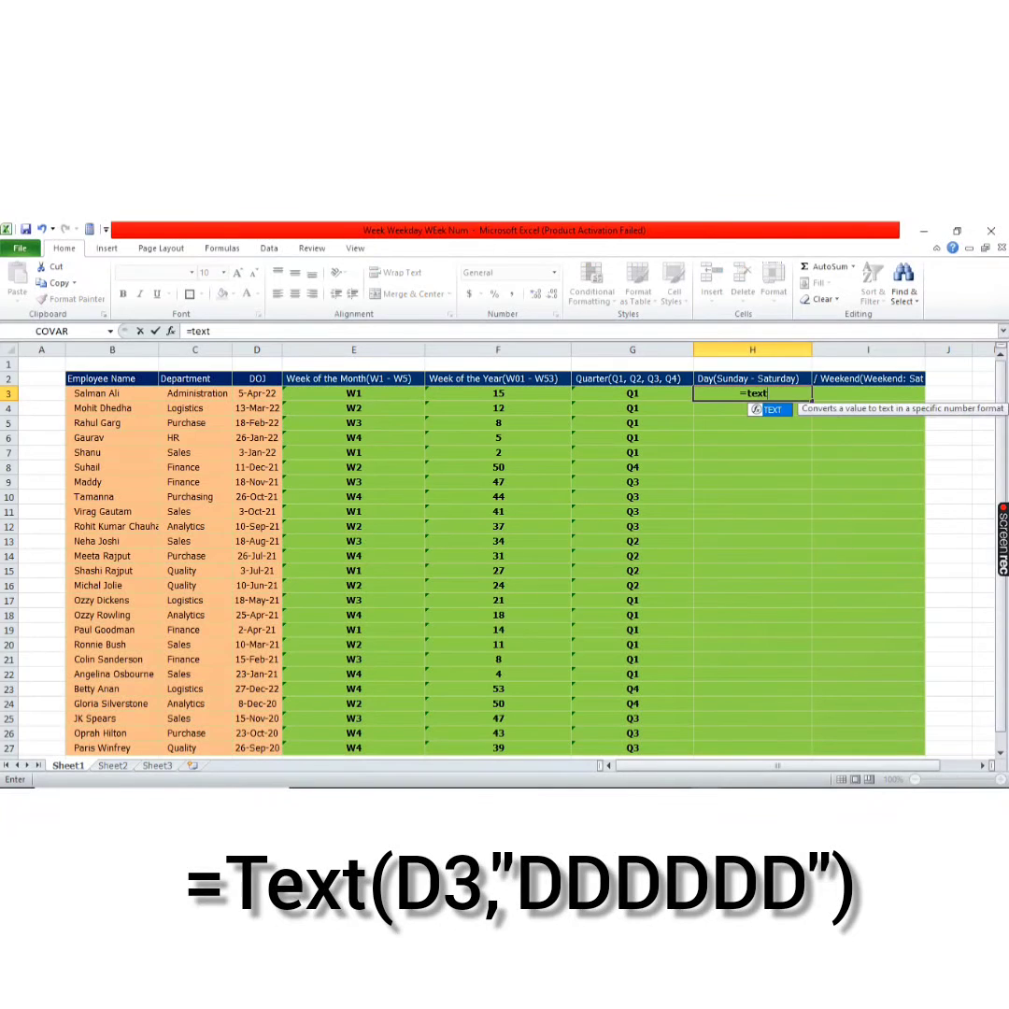
key(Tab)
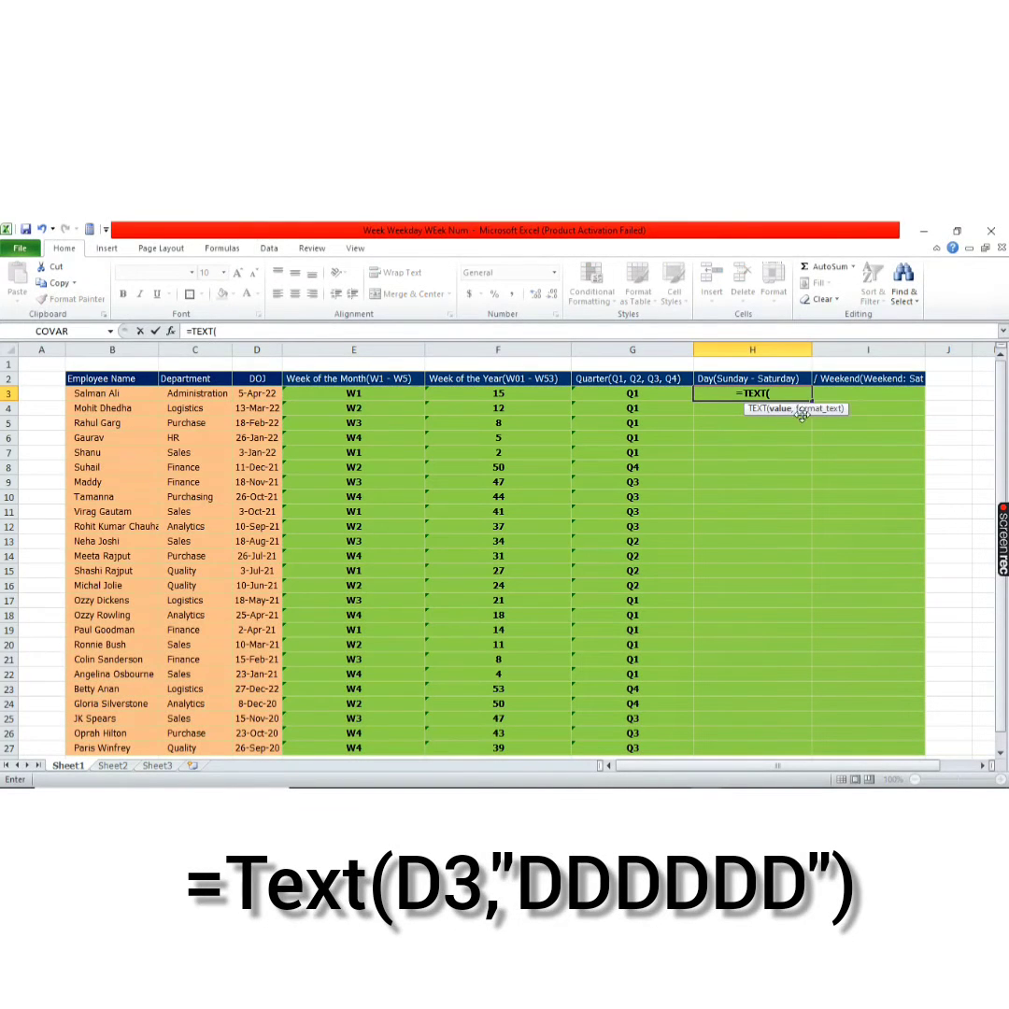
click(253, 396)
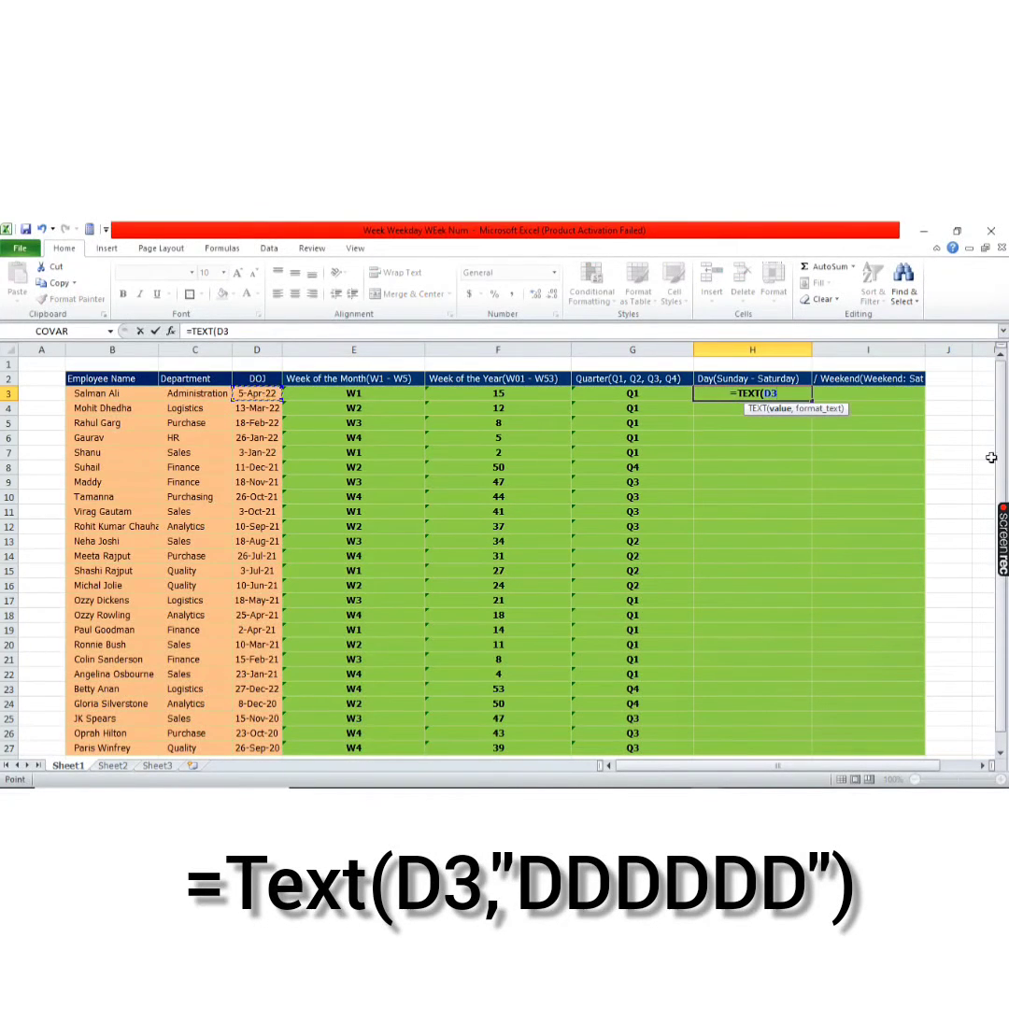
text(,)
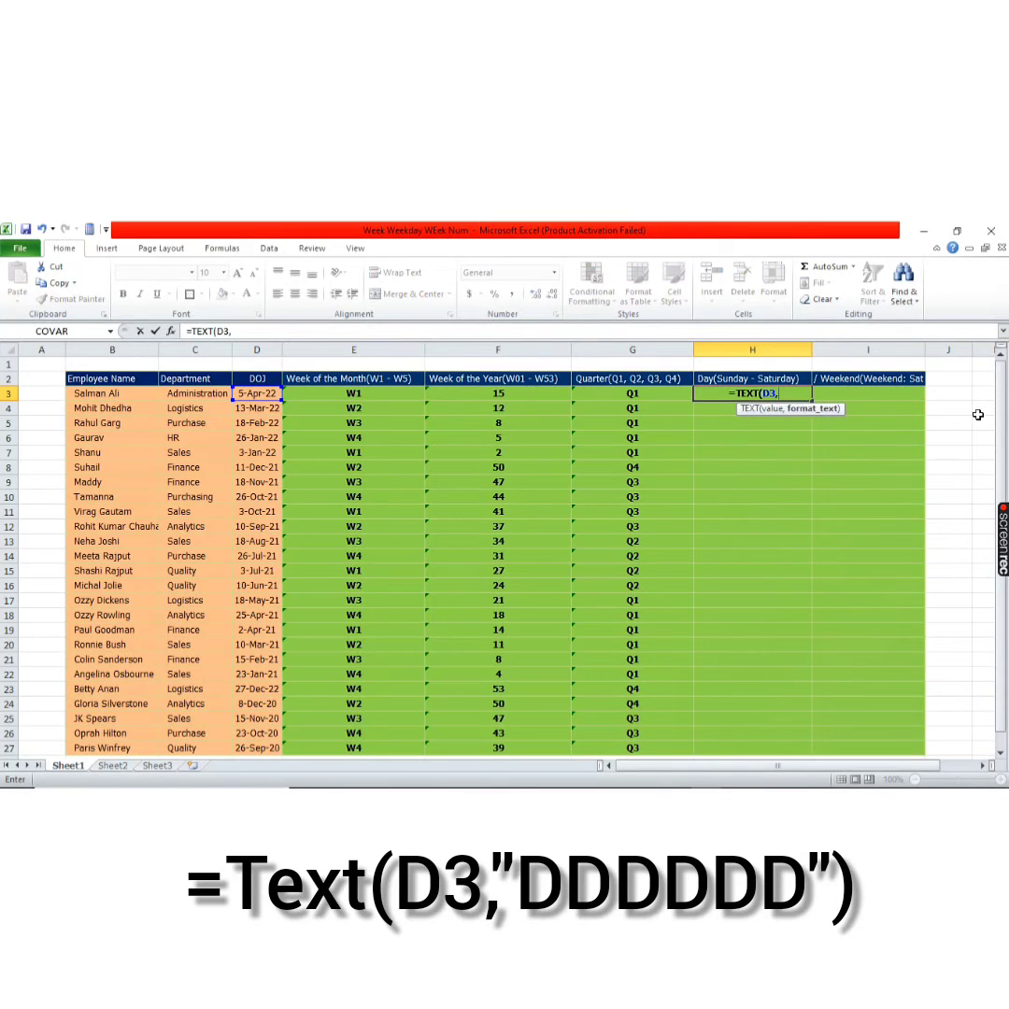
text(")
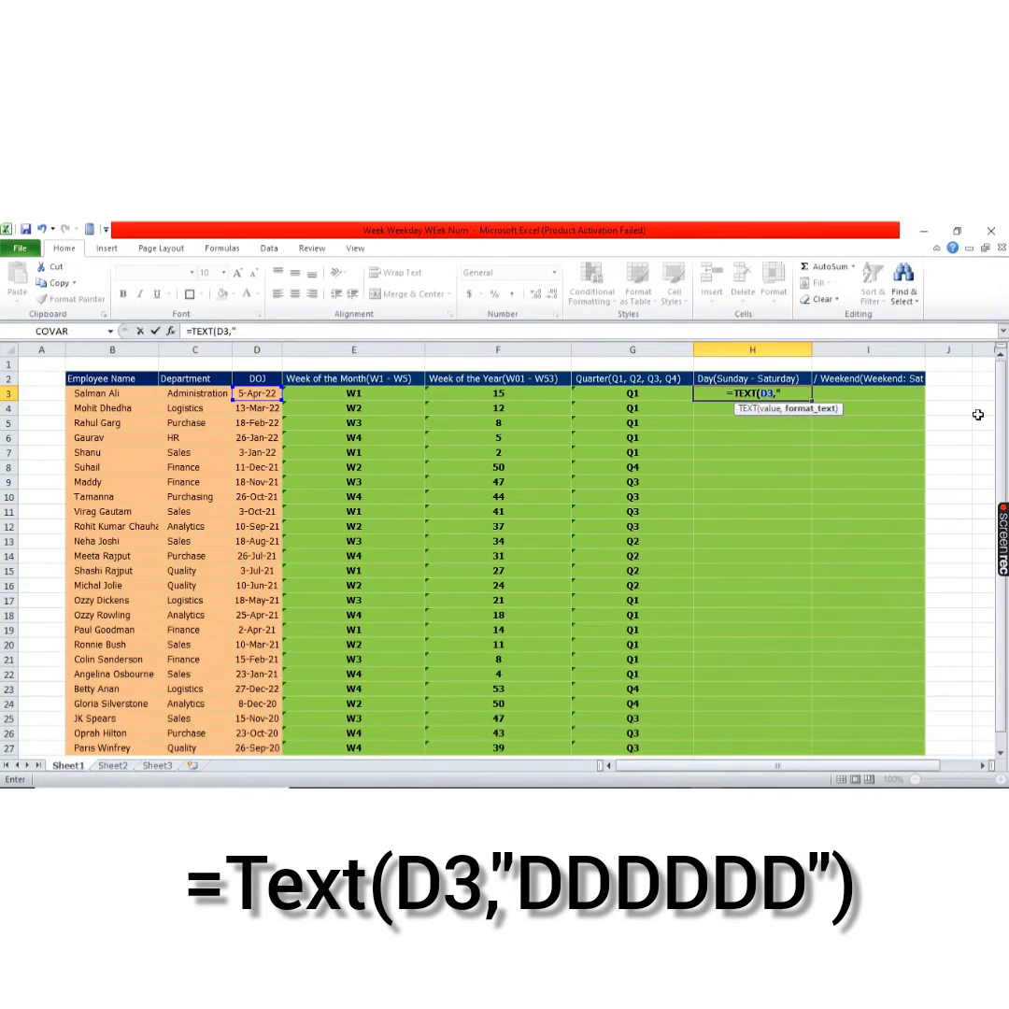
text(DDDDDD)
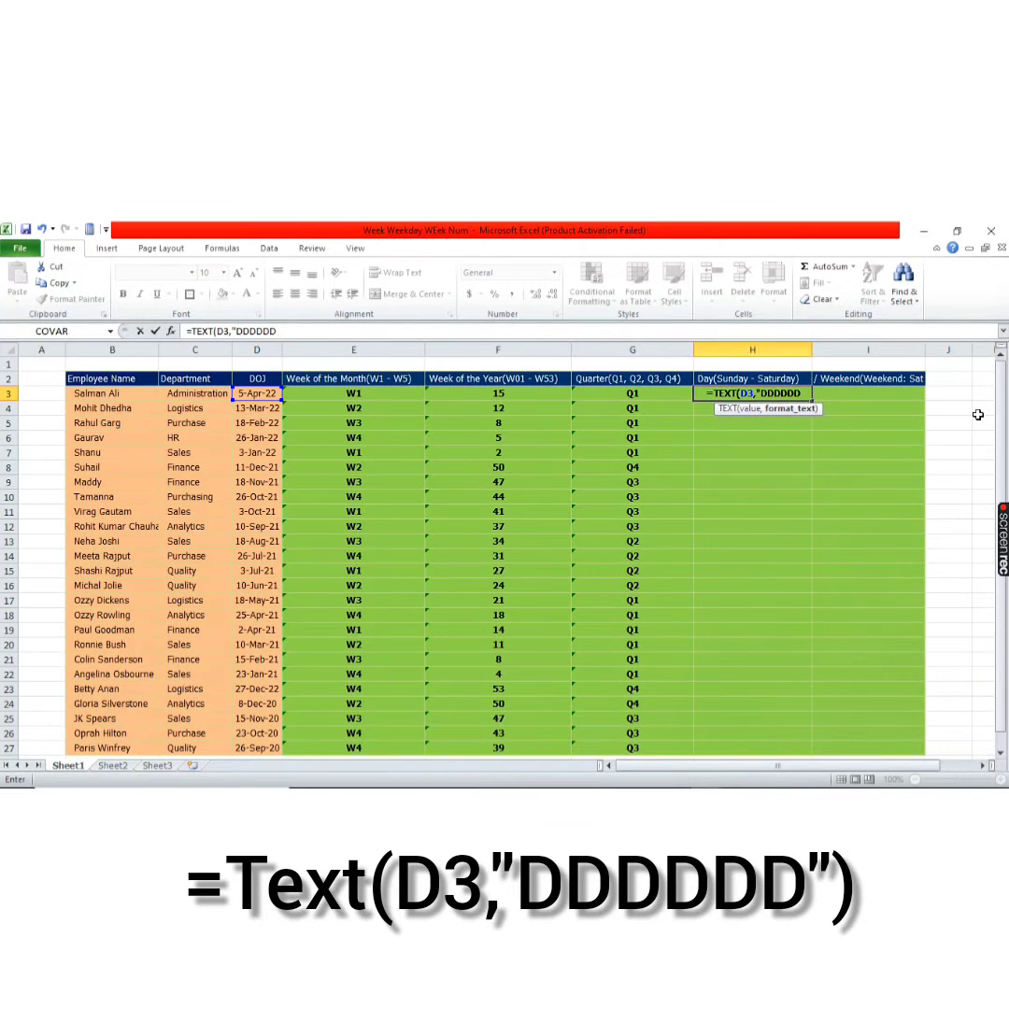
text(")
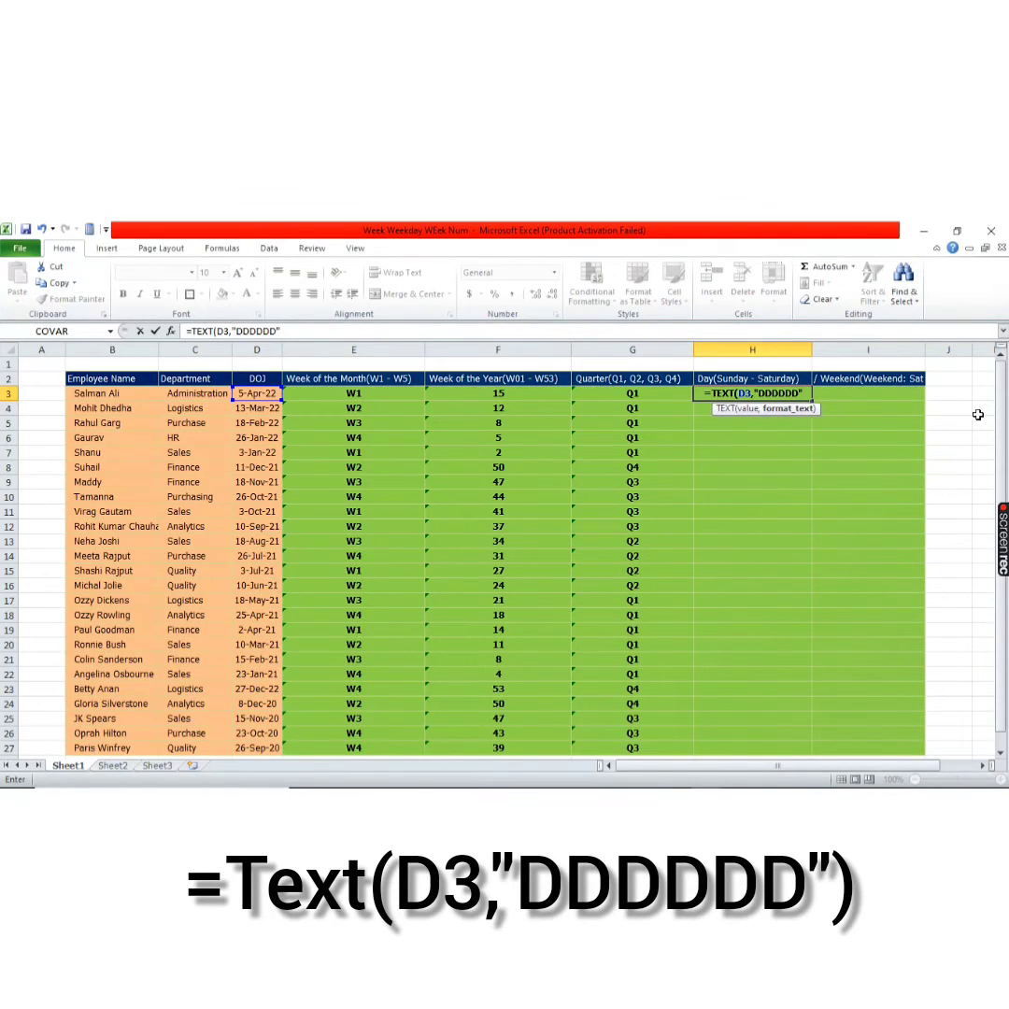
key(Return)
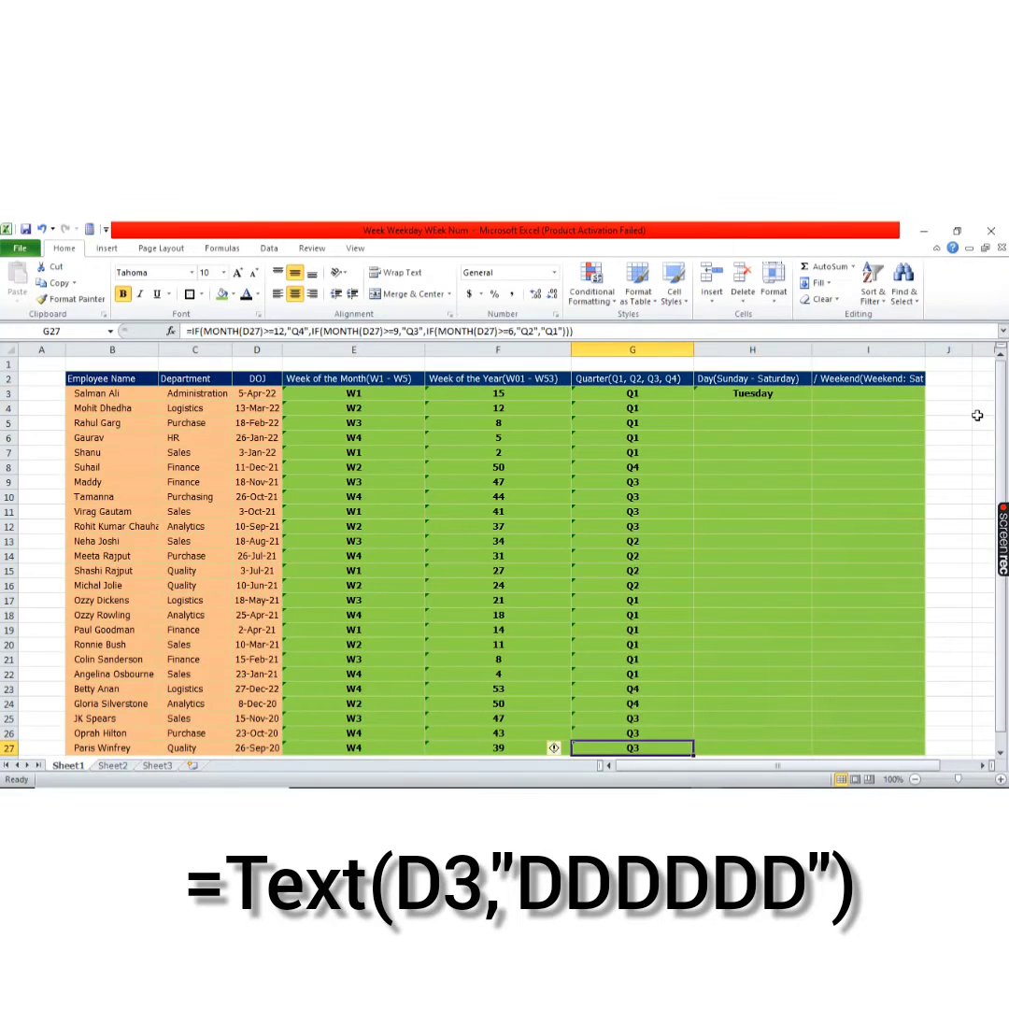
Fill the weekday-name formula from H3 down the Day column to row 27
key(Right)
key(ctrl+shift+Up)
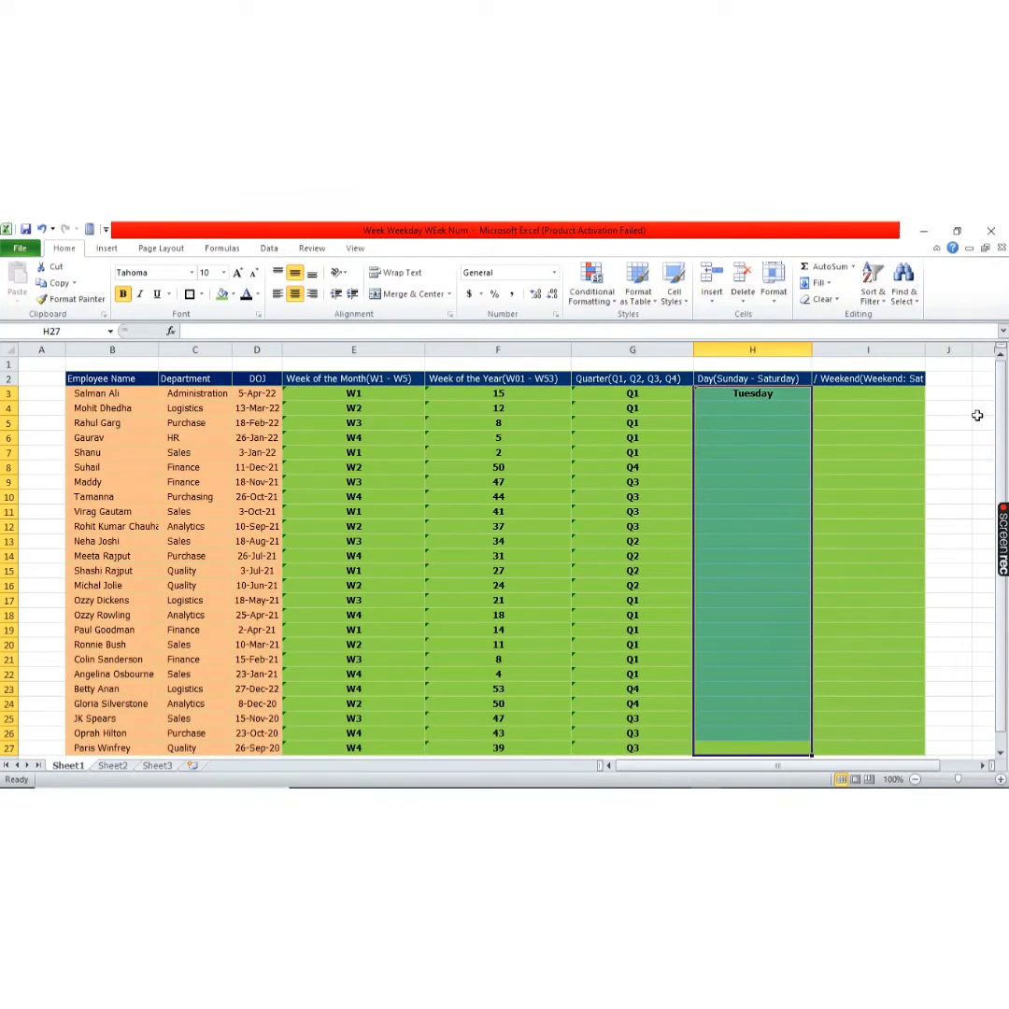
key(ctrl+d)
Turn on filtering for the table's header row, starting from the Day heading in H2
key(ctrl+Up)
key(Down)
key(Up)
key(shift+space)
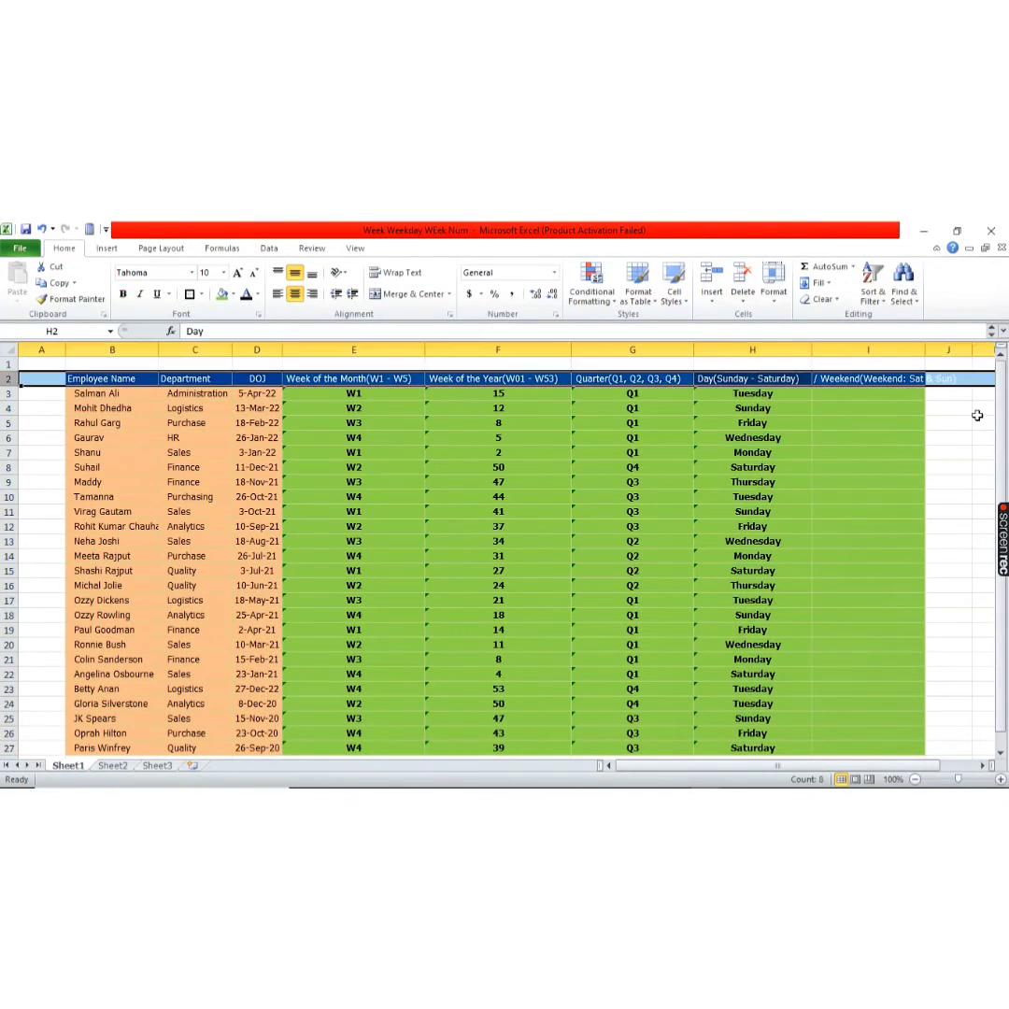
key(ctrl+shift+l)
Filter the Day column to show only Friday
key(alt+Down)
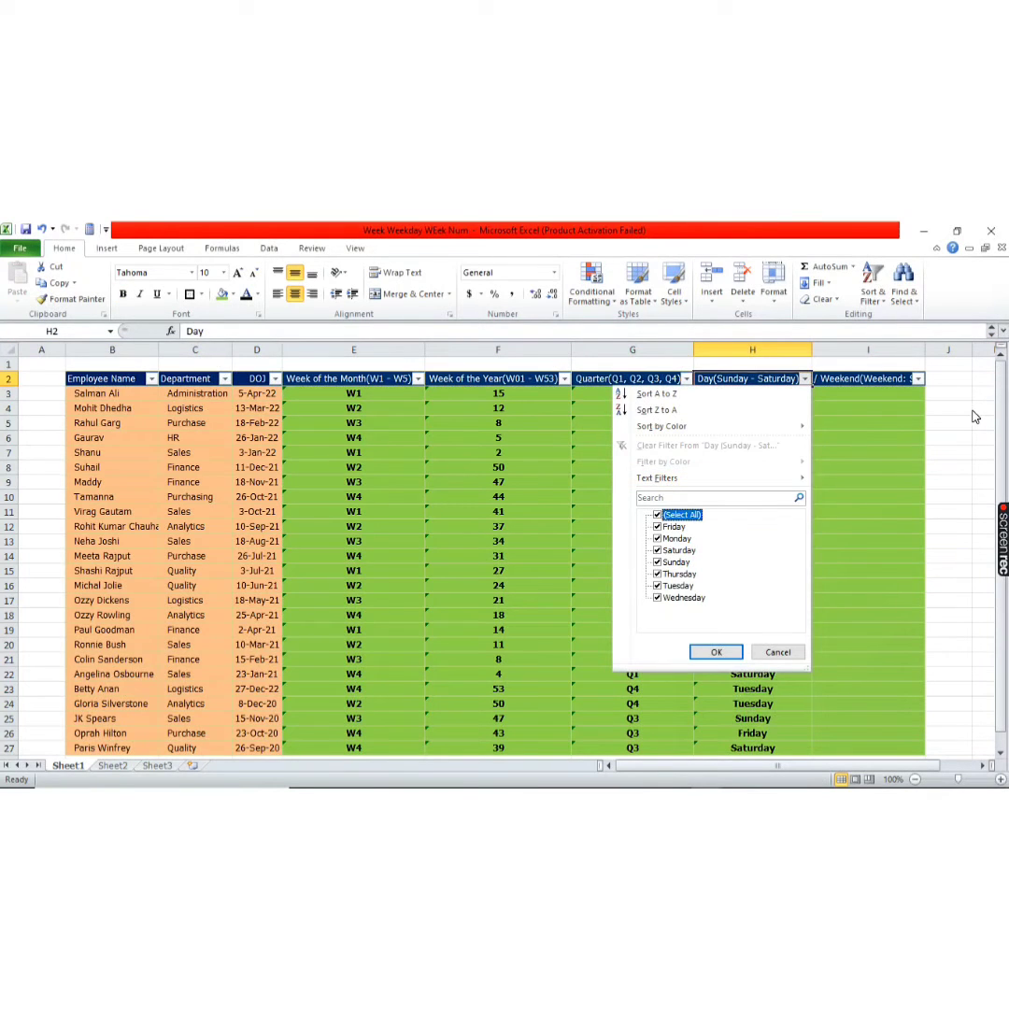
key(space)
key(Down)
key(space)
key(Return)
Switch the Day filter to Monday only
key(alt+Down)
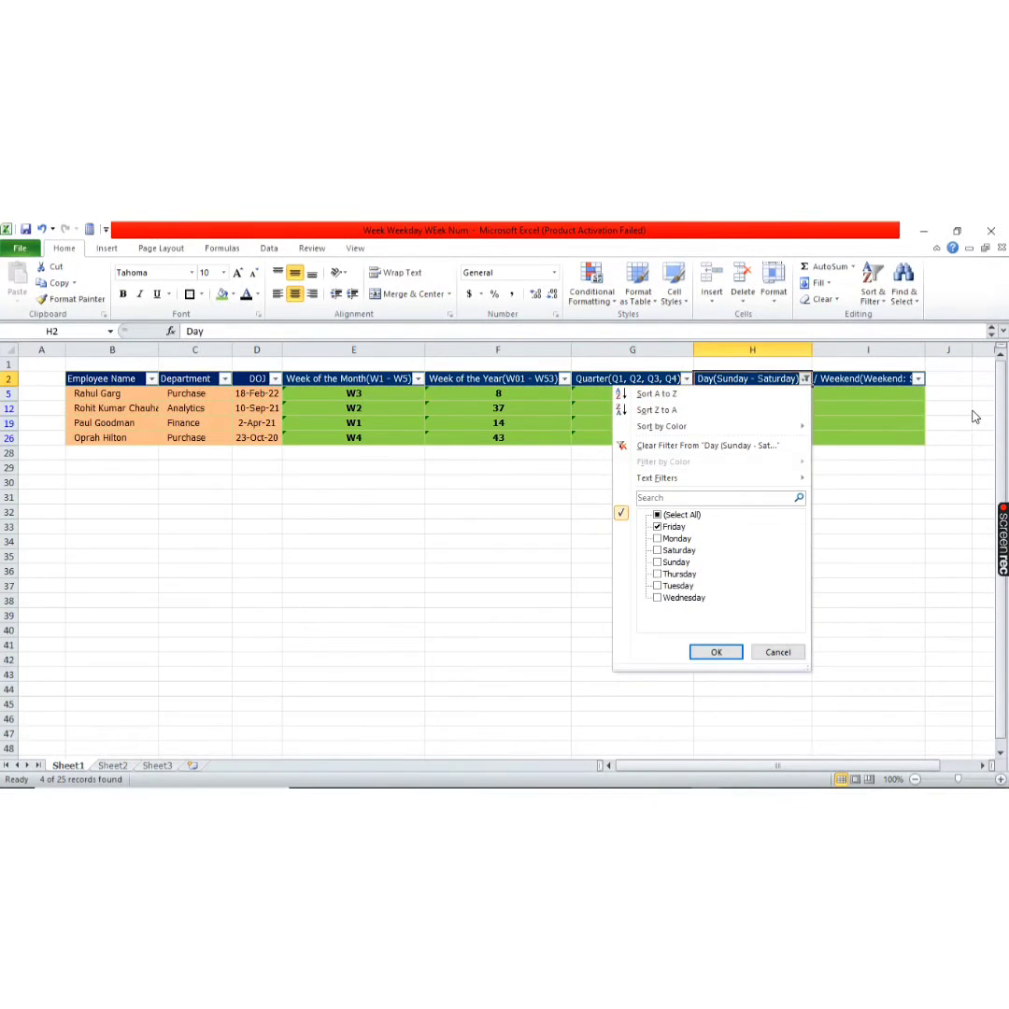
key(Down)
key(space)
key(Down)
key(space)
key(Return)
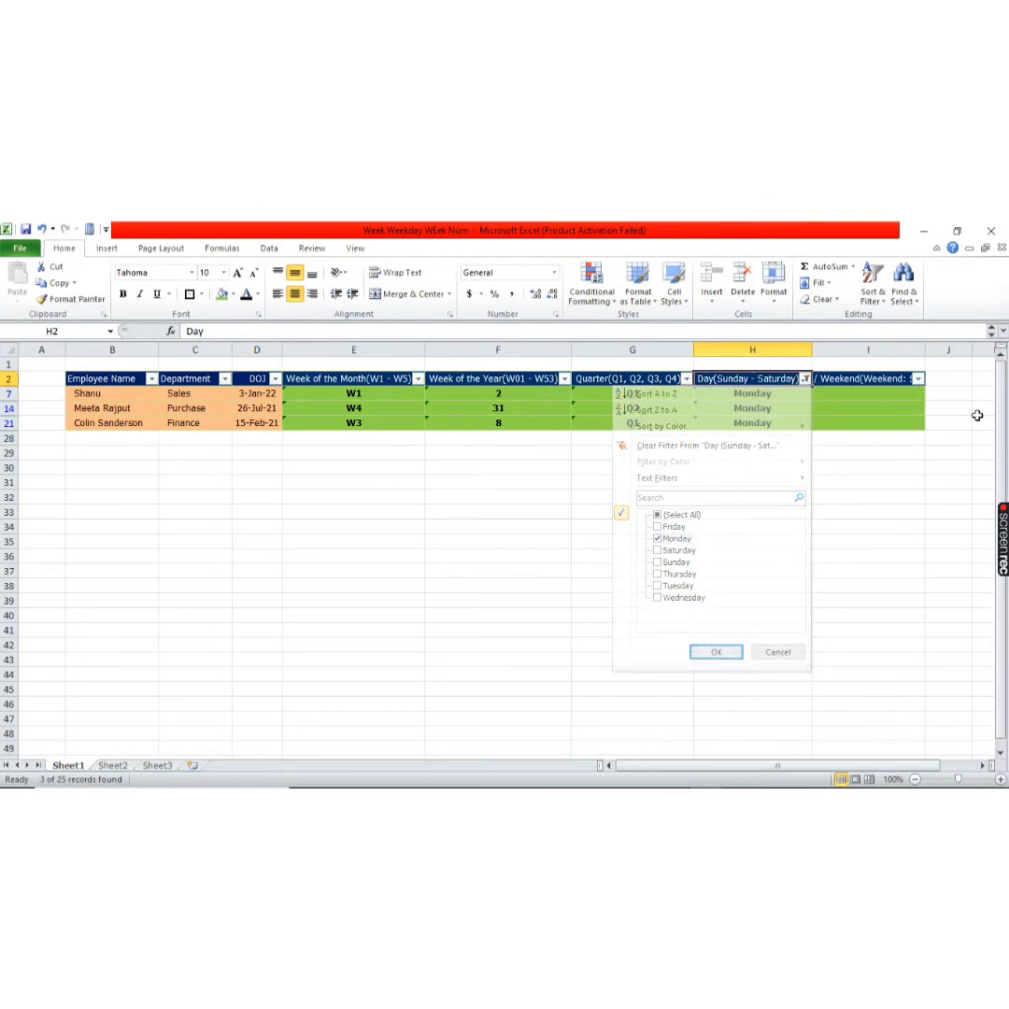
Switch the Day filter to Sunday only
key(alt+Down)
key(Down)
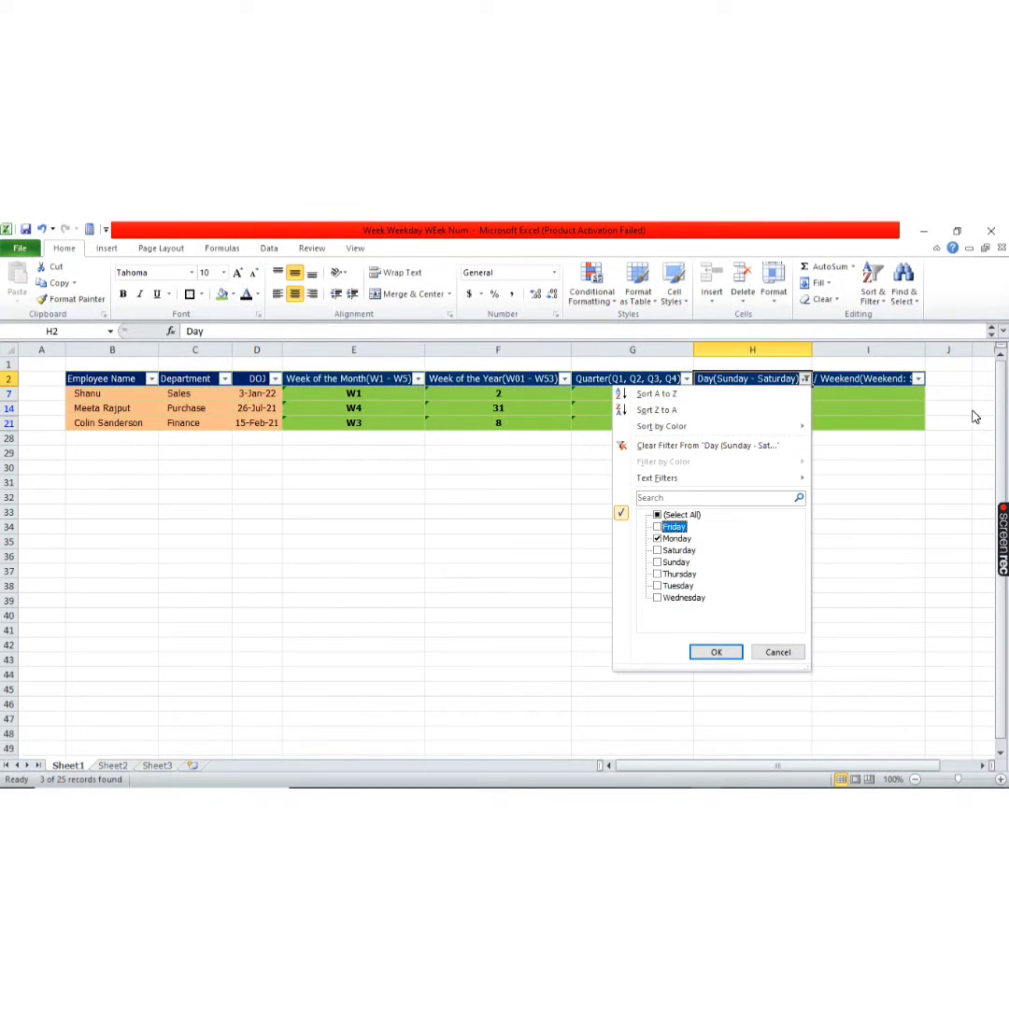
key(Down)
key(space)
key(Down)
key(Down)
key(space)
key(Return)
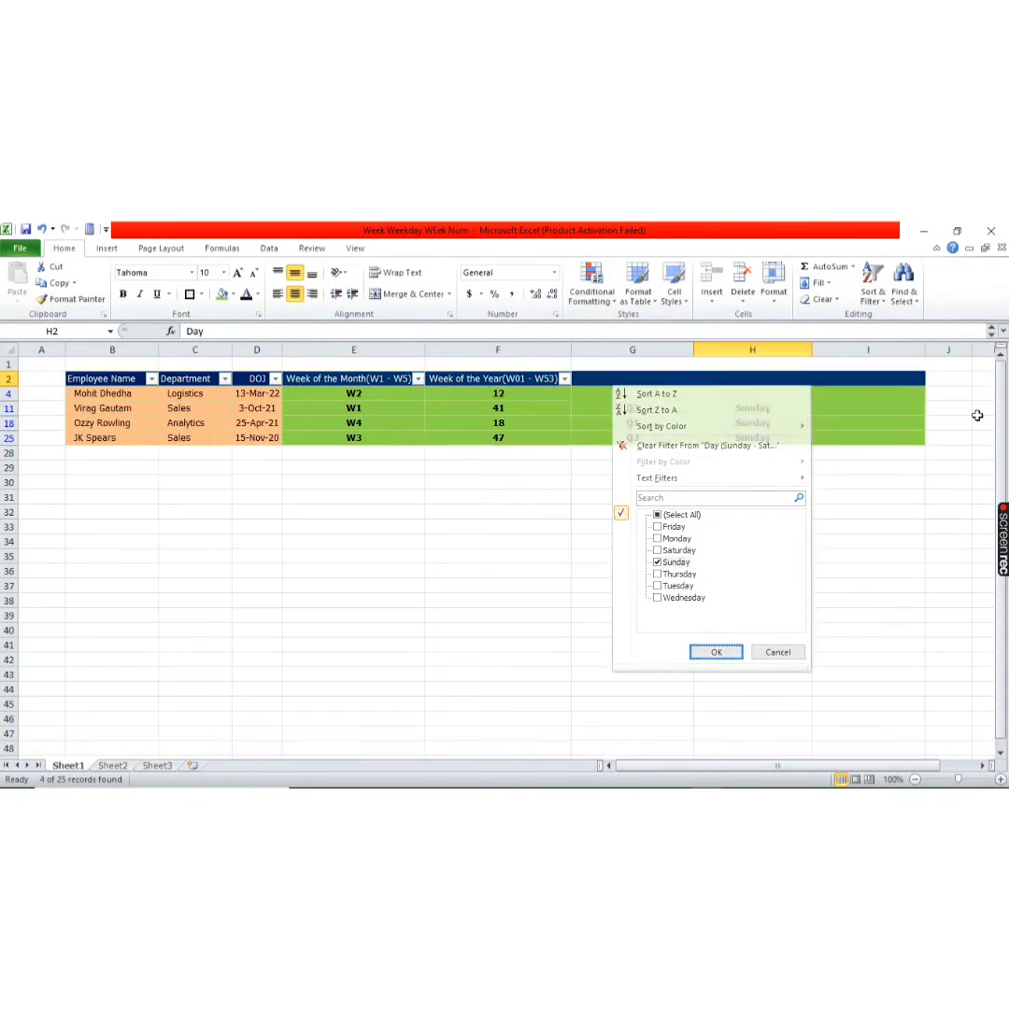
Turn off filtering so all rows show, select the Day column values, and return to cell H3
key(ctrl+shift+l)
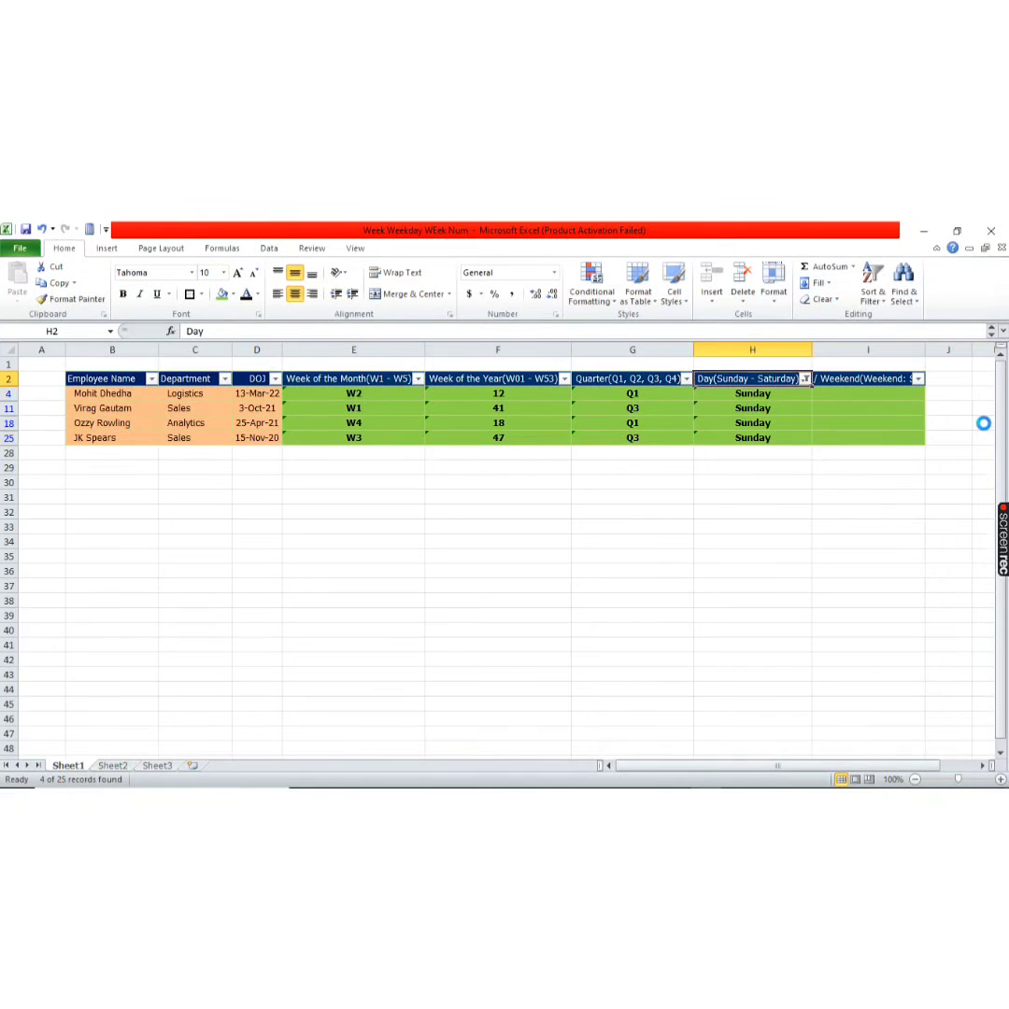
key(Down)
key(ctrl+shift+Down)
key(Up)
key(Down)
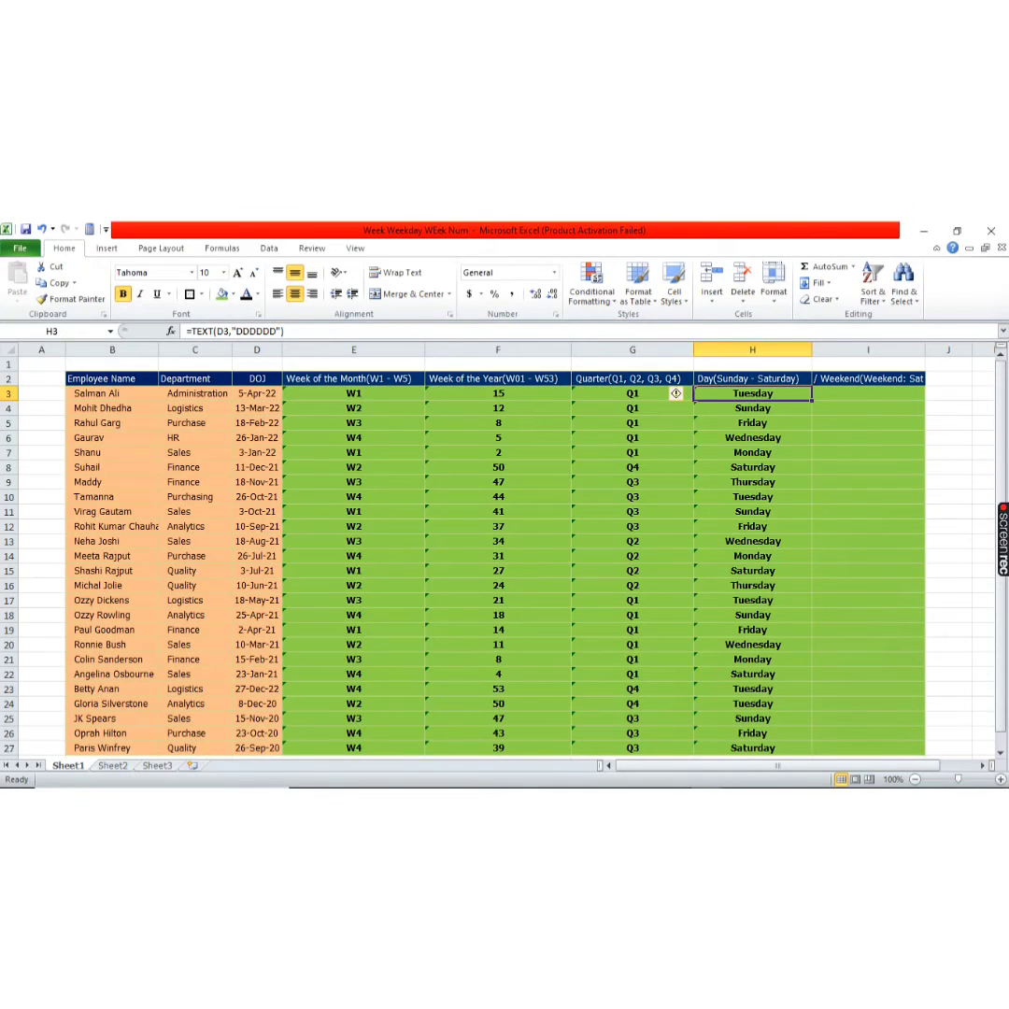
Select the empty Weekday / Weekend column cells up from I27 and move to its first data cell, I3
key(ctrl+Down)
key(Right)
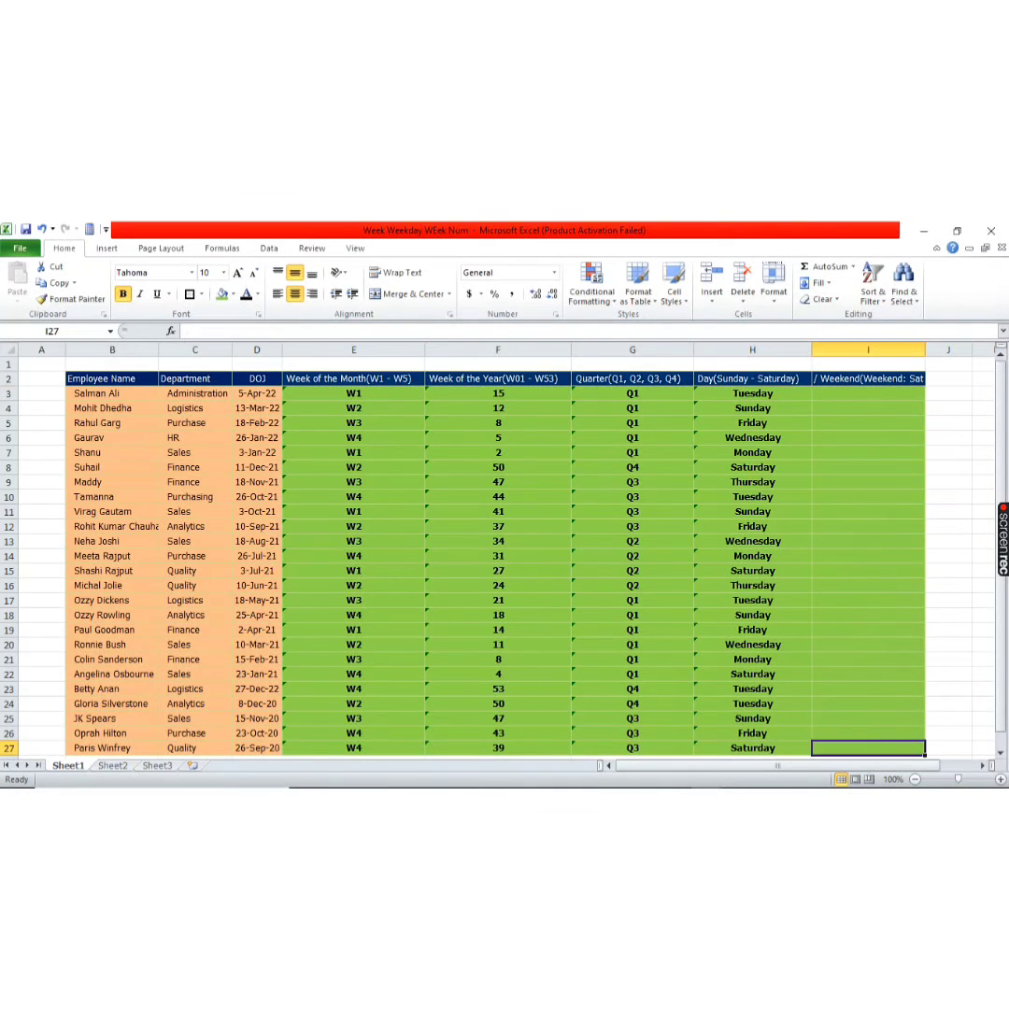
key(ctrl+shift+Up)
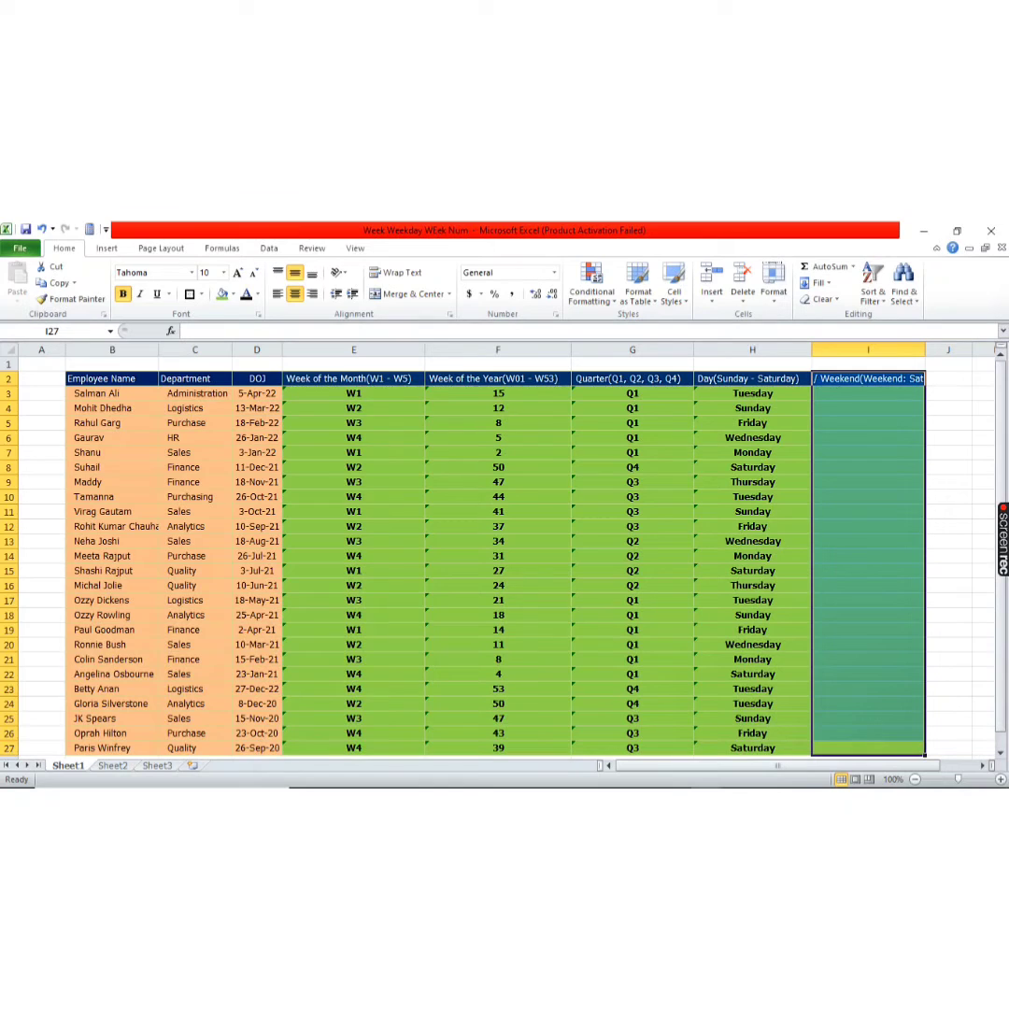
key(Up)
key(Down)
key(ctrl+Up)
key(Down)
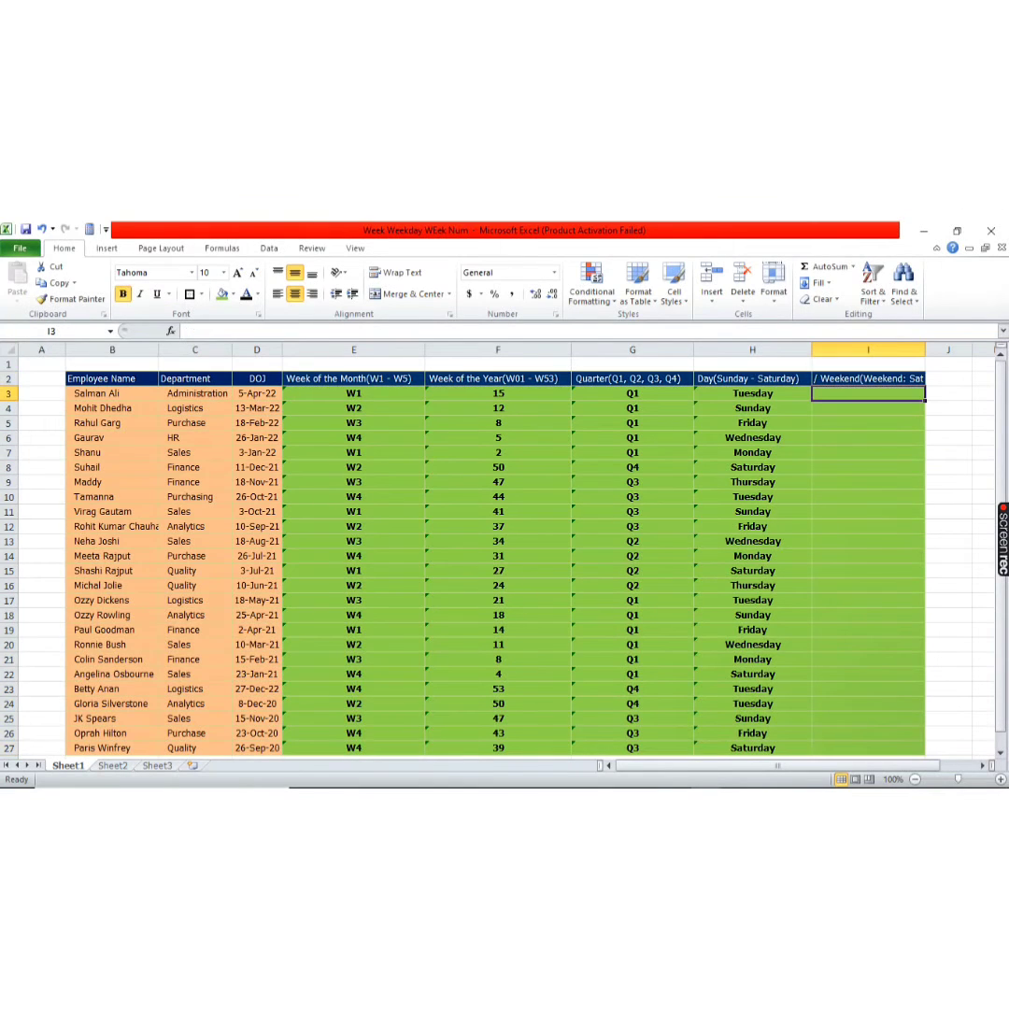
Enter =WEEKDAY(D3,1) in cell I3 to number the DOJ weekday from Sunday to Saturday
text(=Wee)
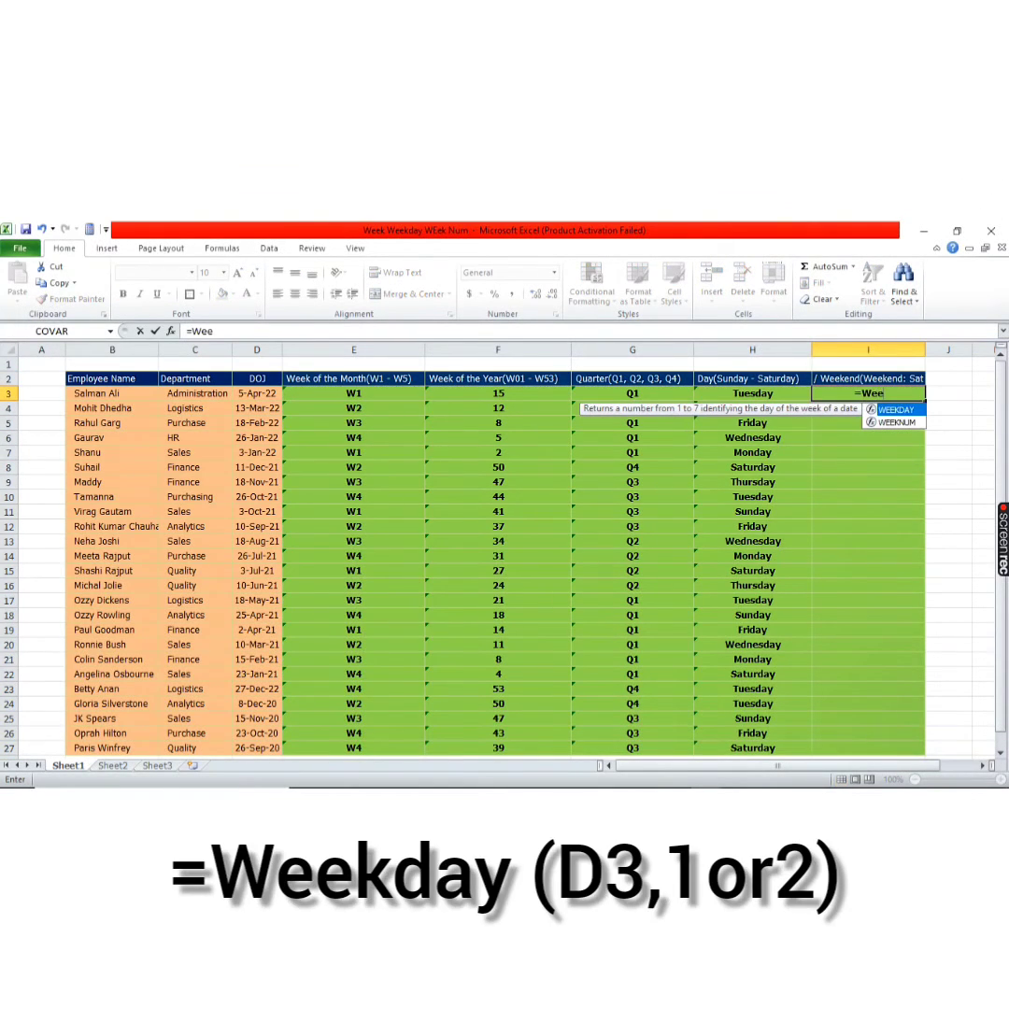
text(k)
key(Tab)
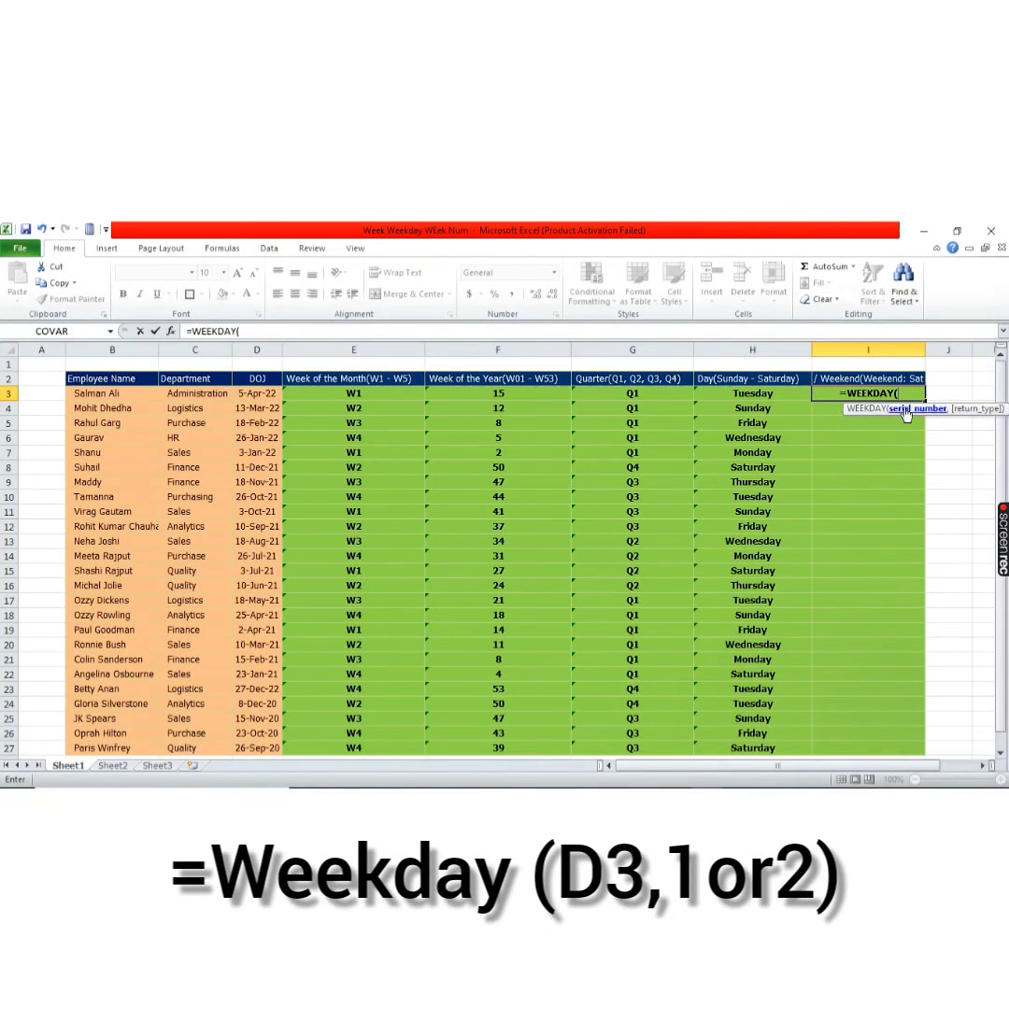
click(263, 394)
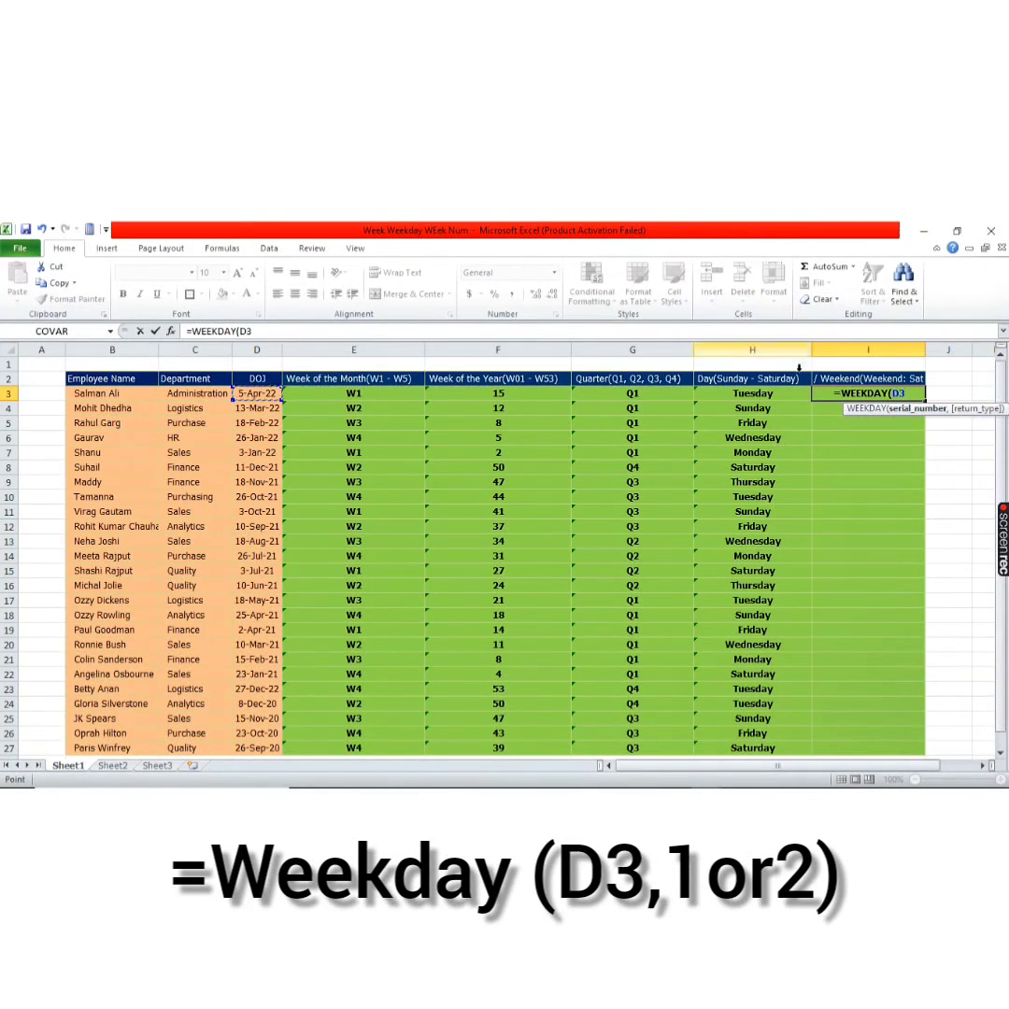
text(,)
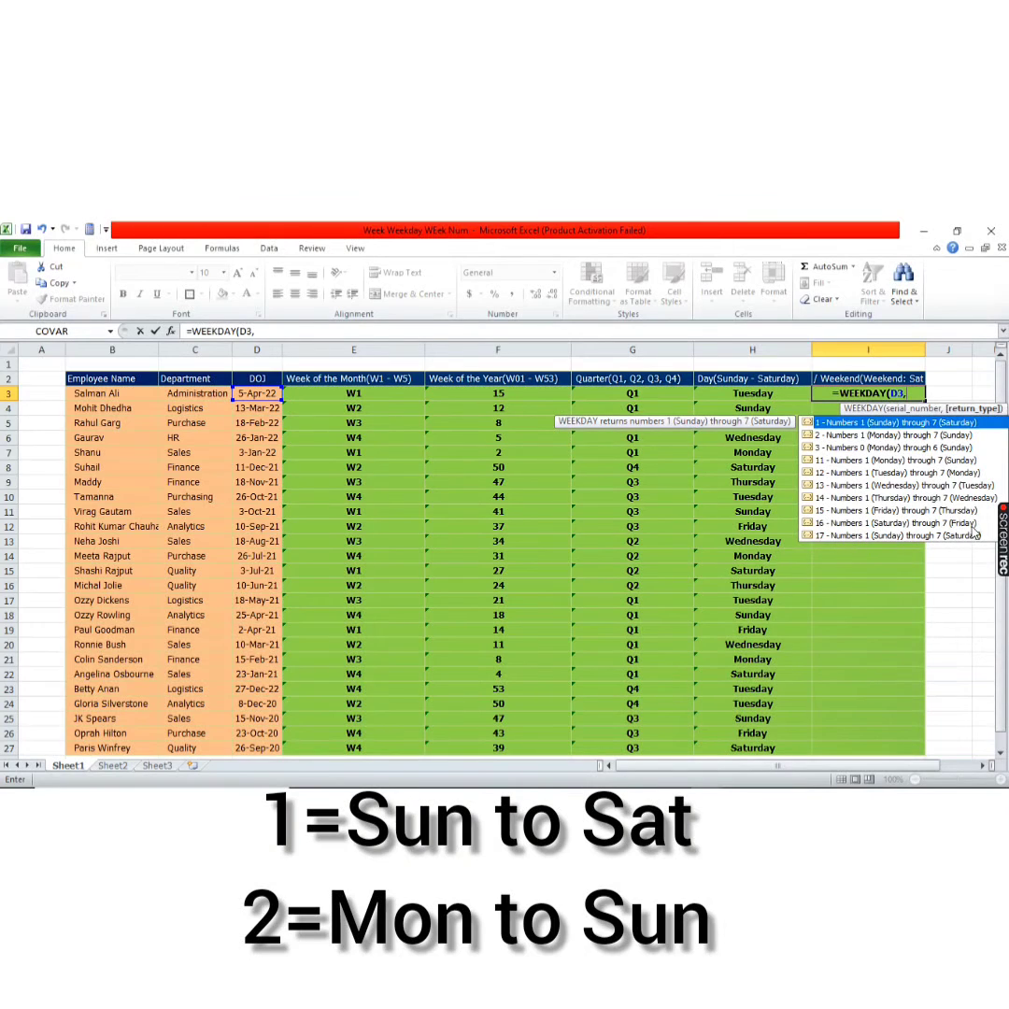
text(1)
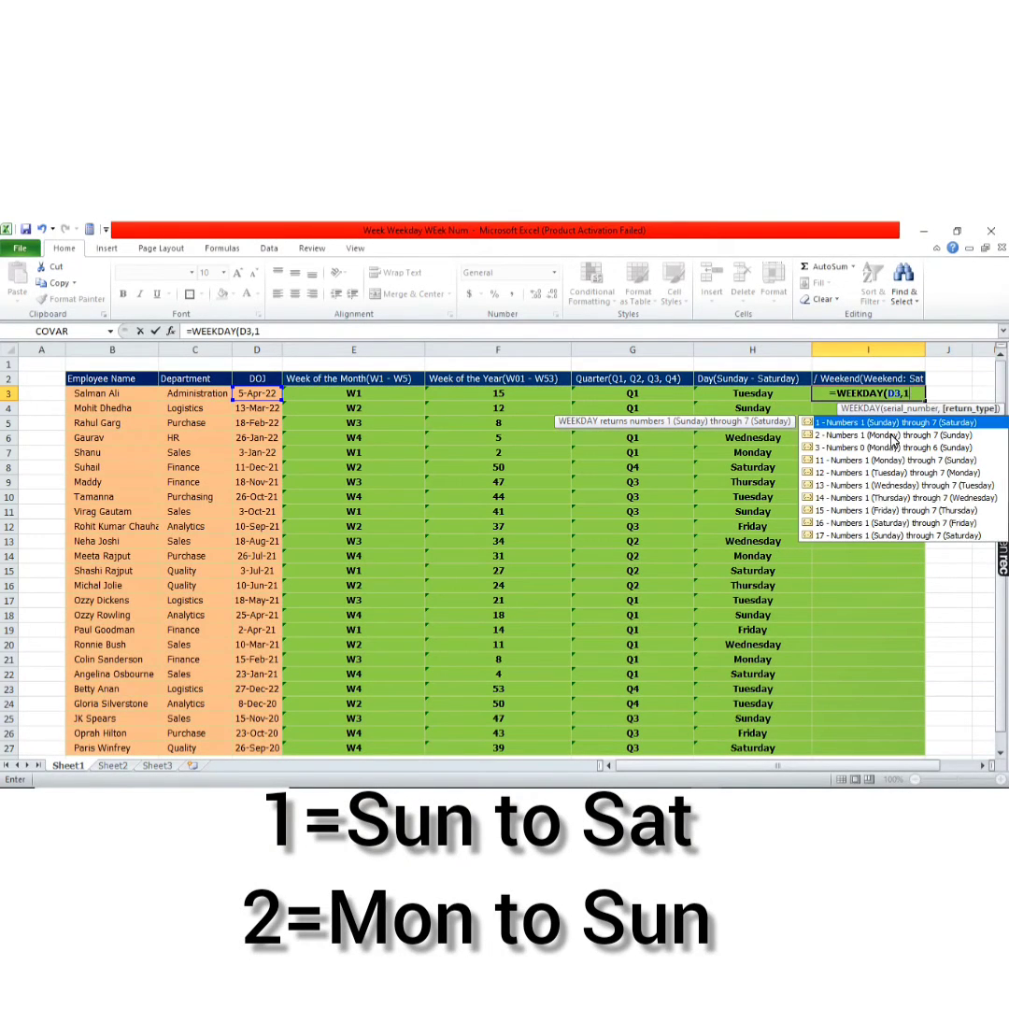
text())
key(Return)
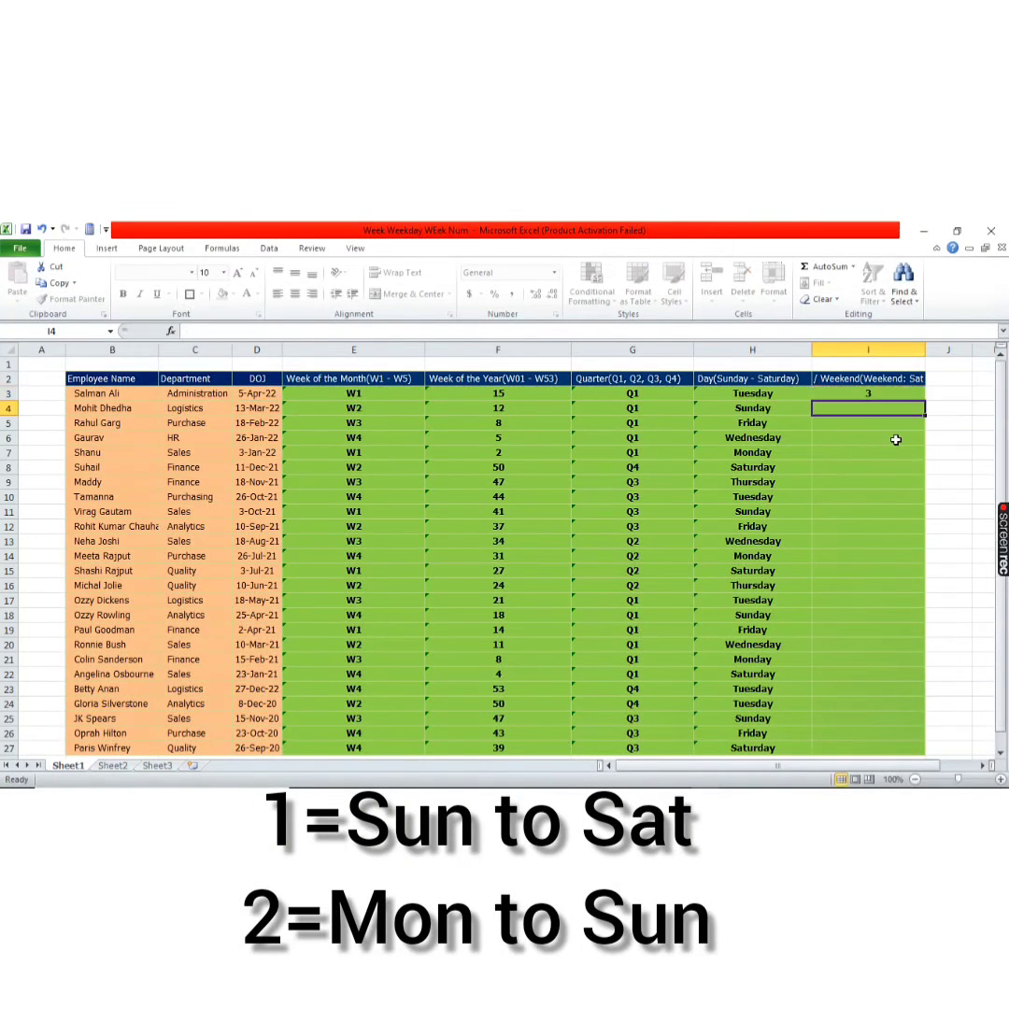
Fill the WEEKDAY formula from I3 down the Weekday / Weekend column to row 27
key(Left)
key(ctrl+Down)
key(Right)
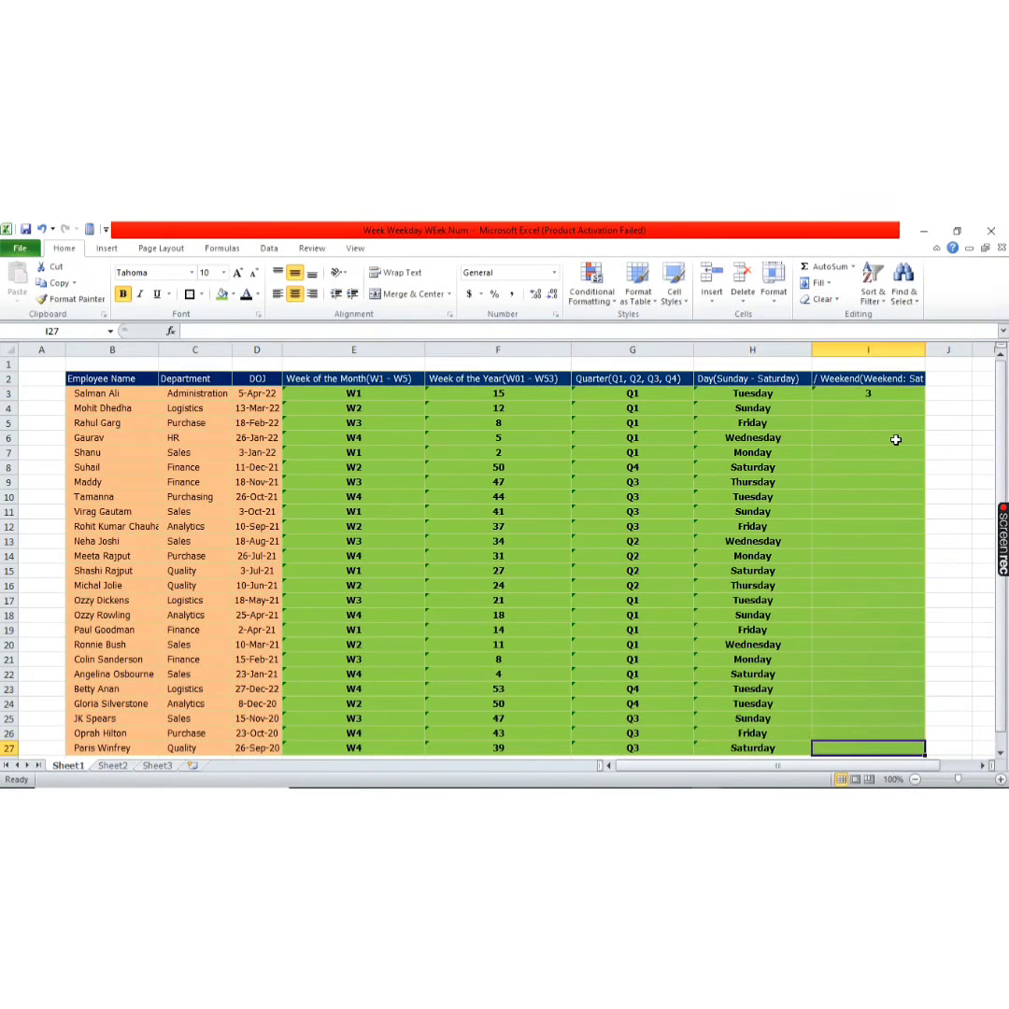
key(ctrl+shift+Up)
key(ctrl+d)
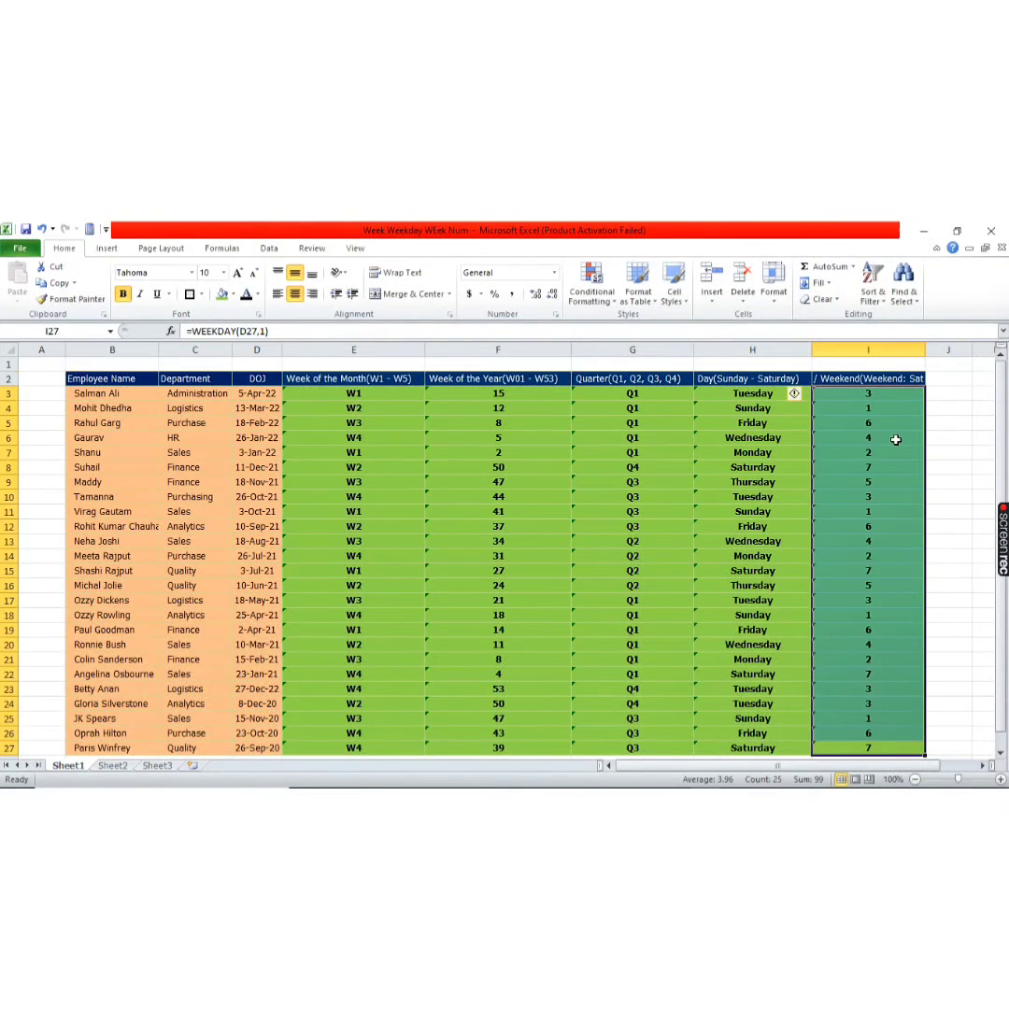
Turn on filtering for the header row, starting from the Weekday / Weekend heading in I2
key(ctrl+Up)
key(shift+space)
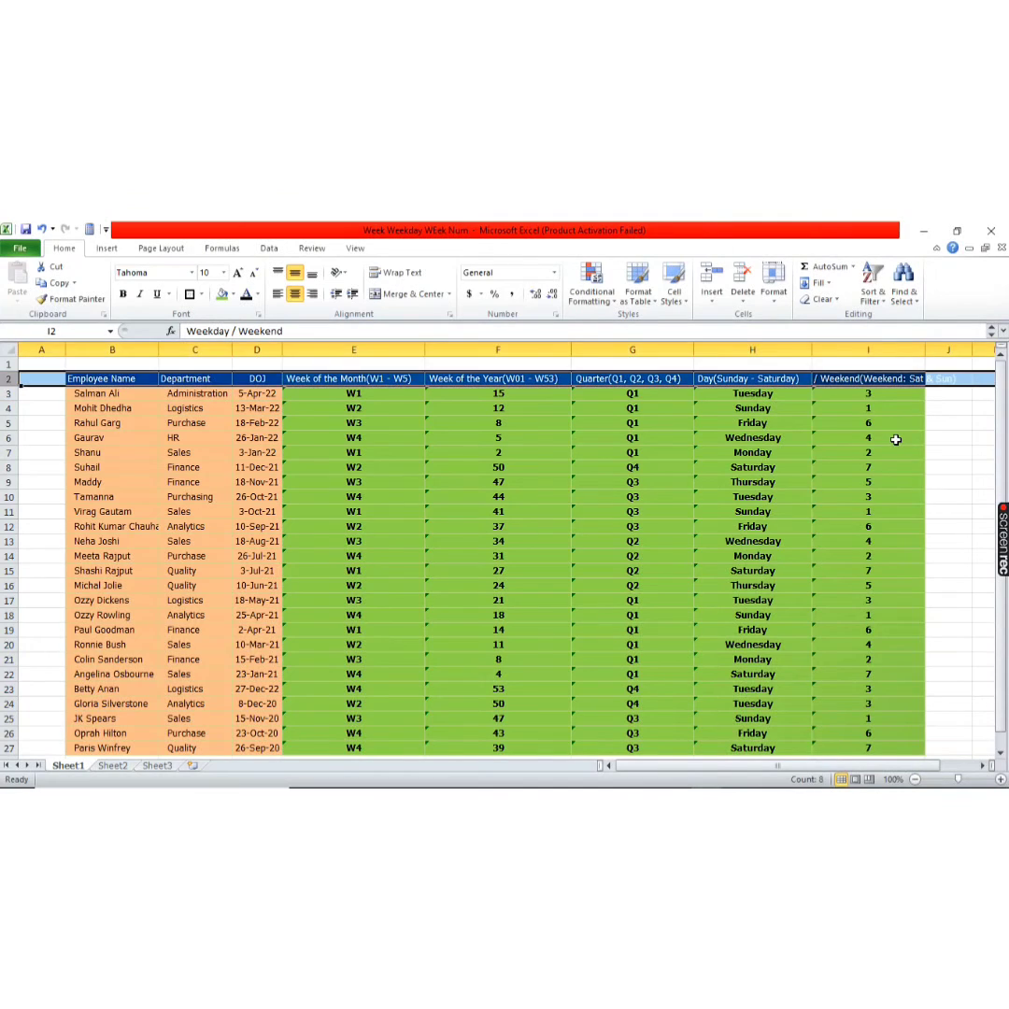
key(ctrl+shift+l)
Filter the Weekday / Weekend column to show only 1 and select the visible values for checking
key(alt+Down)
key(Down)
key(Down)
key(Down)
key(Down)
key(Down)
key(Down)
key(Down)
key(Down)
key(Down)
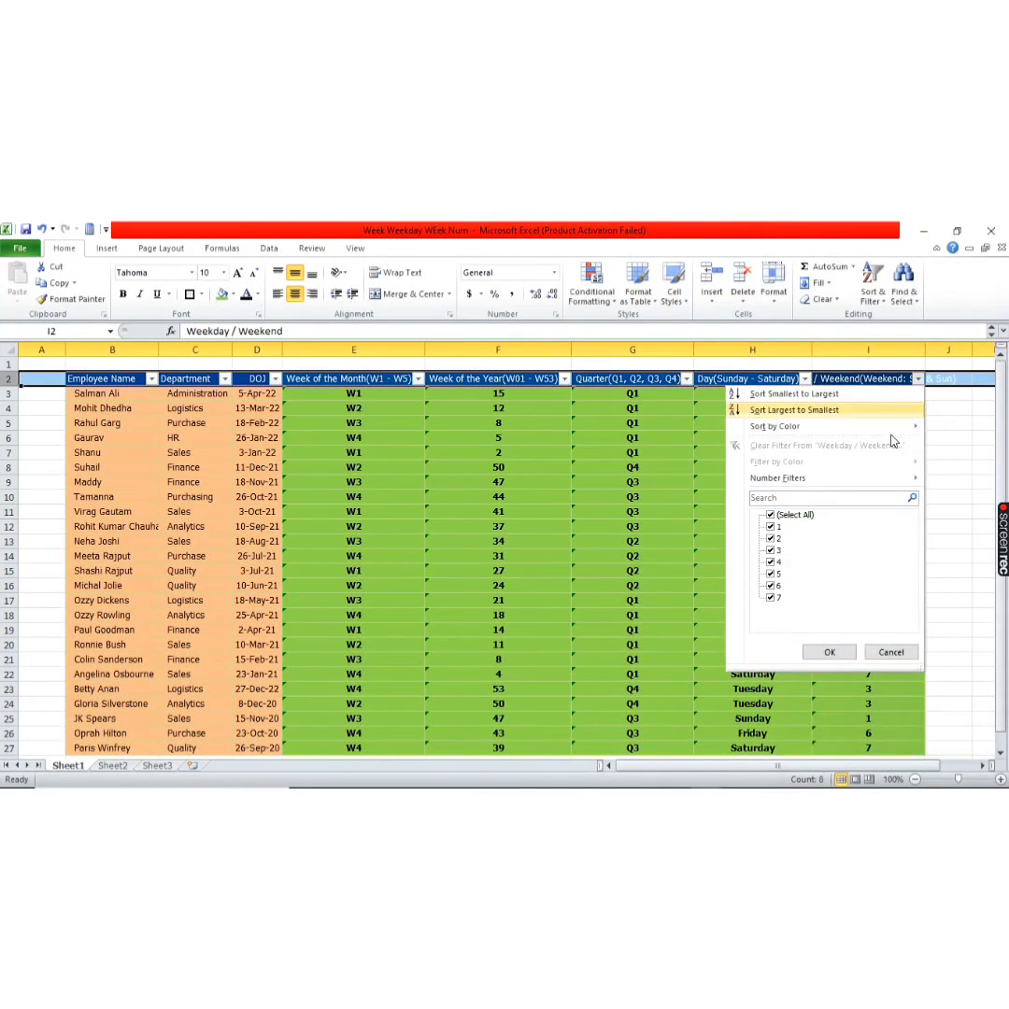
key(Up)
key(space)
key(Down)
key(space)
key(Return)
key(Down)
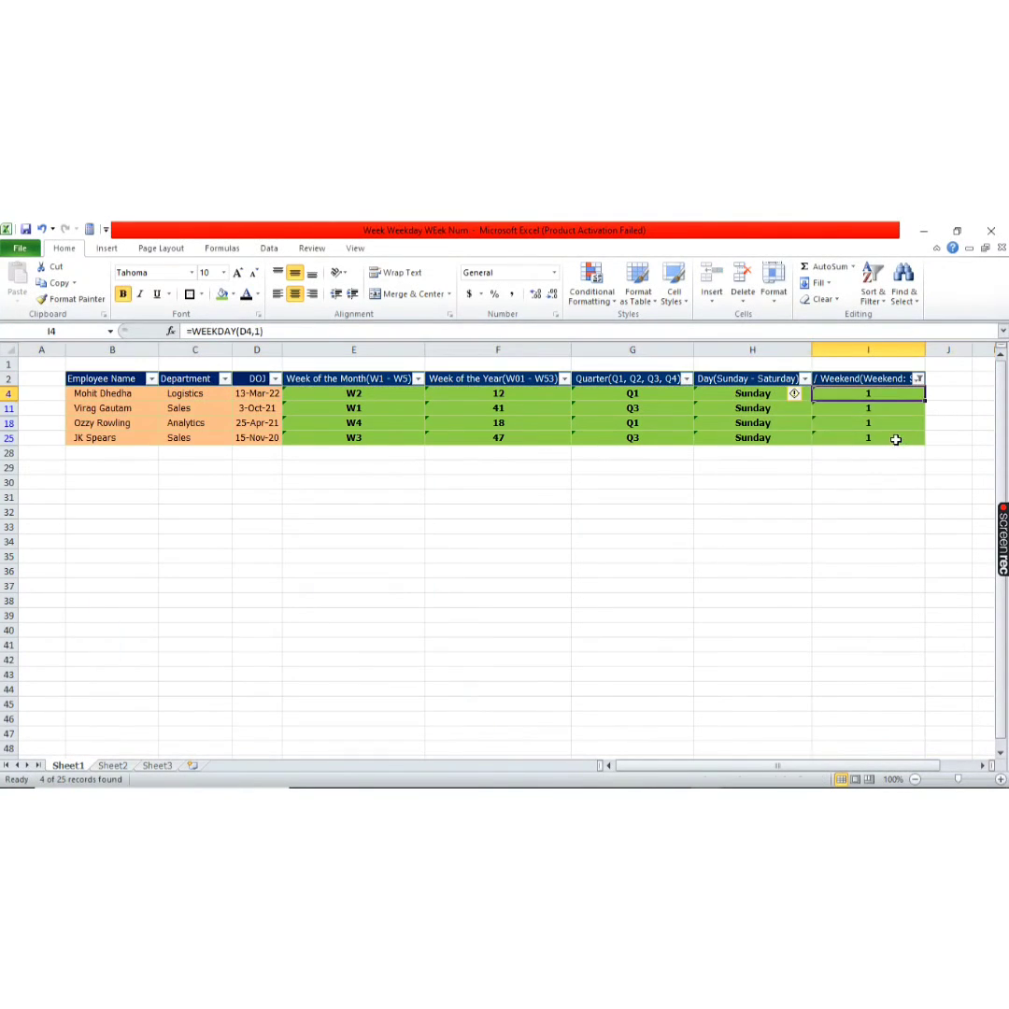
key(ctrl+shift+Down)
Filter the Weekday / Weekend column to show only 2 and select the matching day names for checking
key(Up)
key(alt+Down)
key(Down)
key(Down)
key(Down)
key(Down)
key(Down)
key(Down)
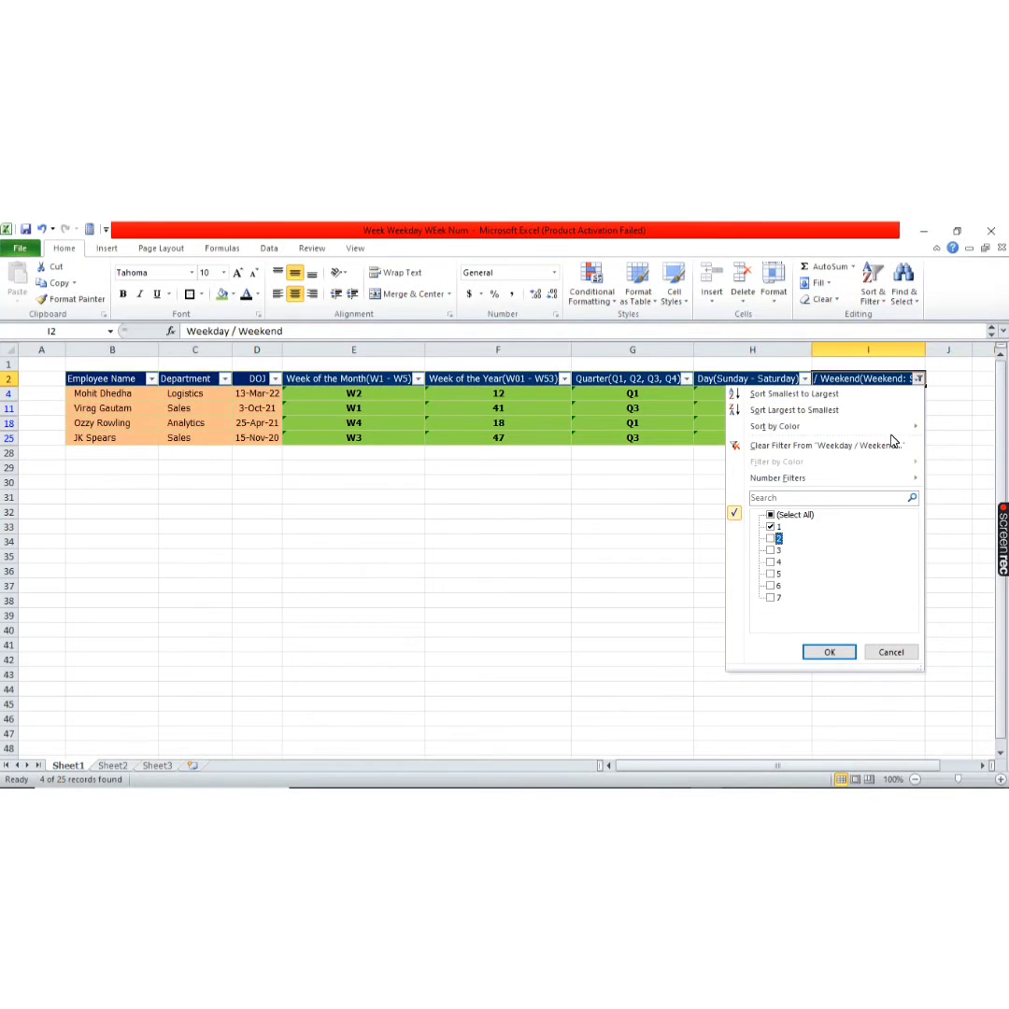
key(Up)
key(space)
key(Down)
key(space)
key(Return)
key(Down)
key(Left)
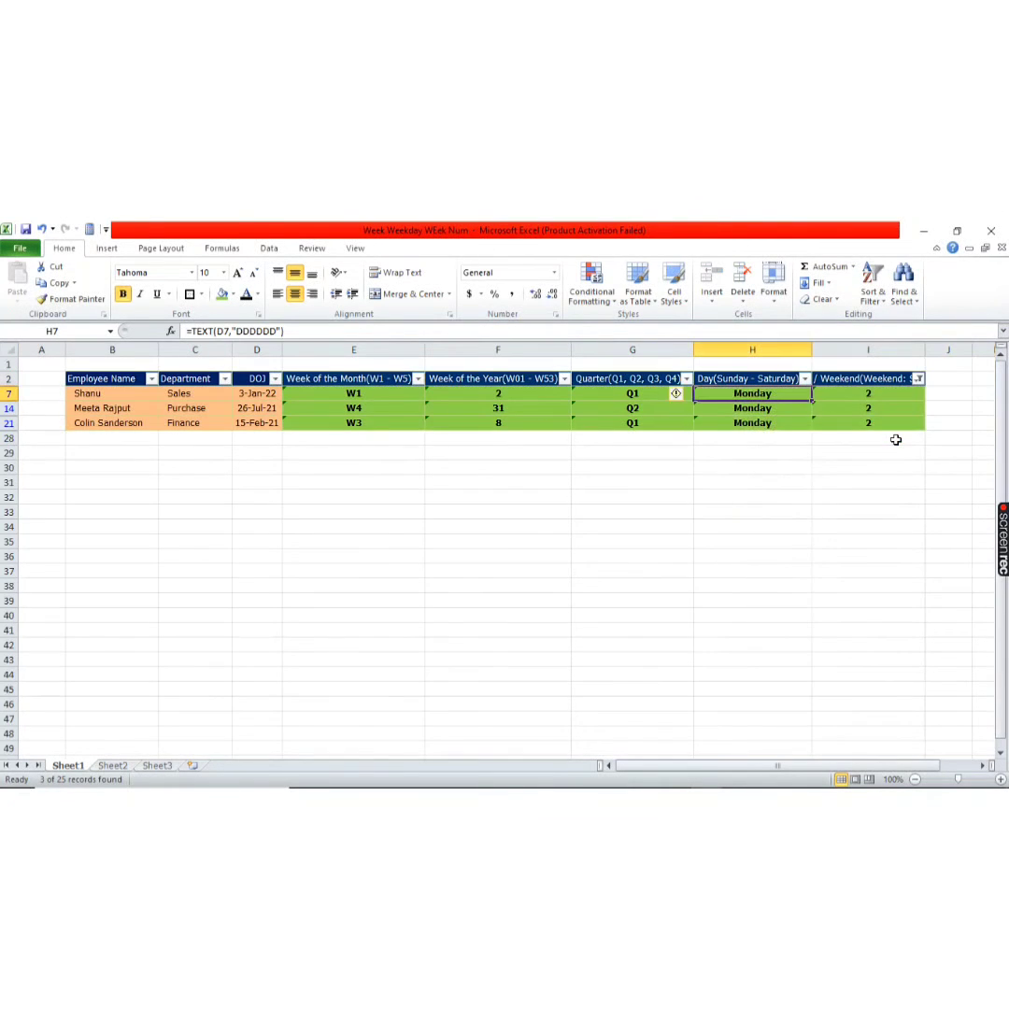
key(ctrl+shift+Down)
Change the Weekday / Weekend filter to show only 3 and select the matching day names
key(Up)
key(Right)
key(alt+Down)
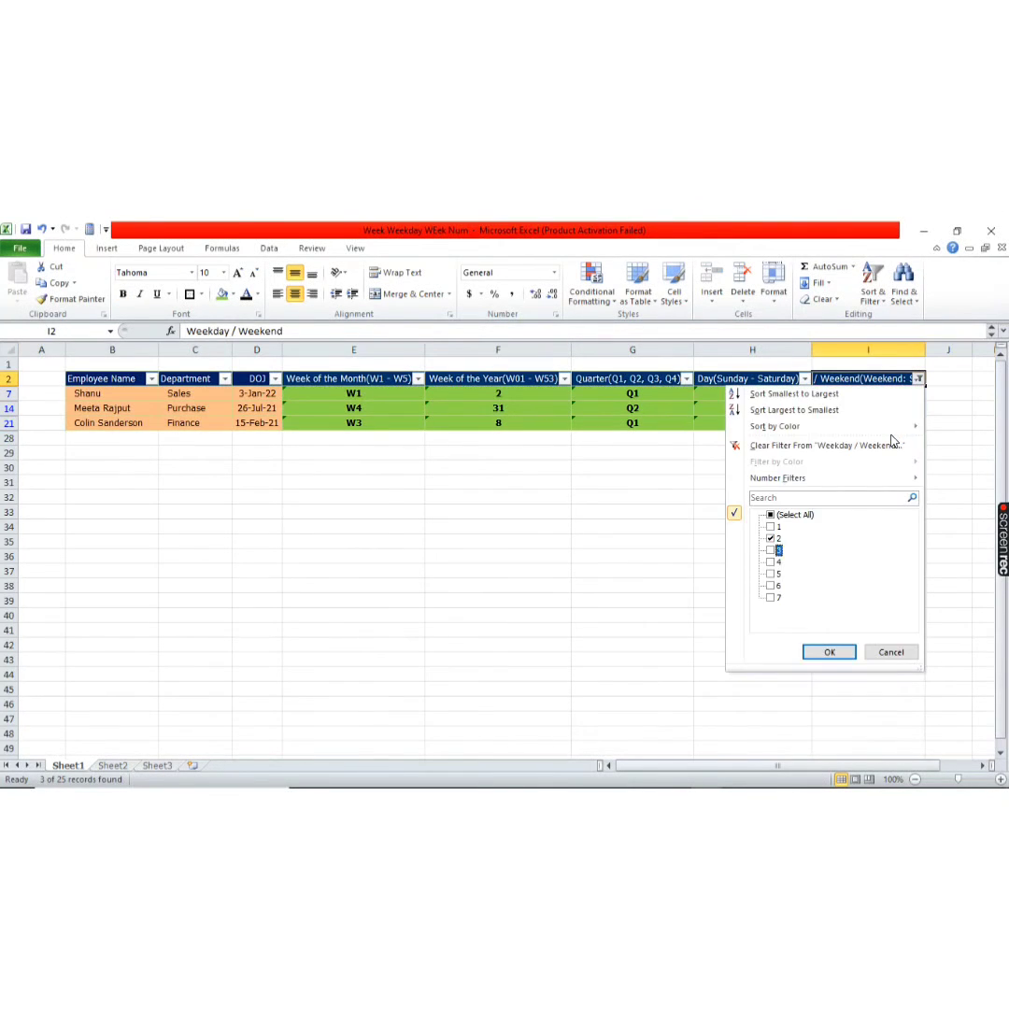
key(space)
key(Up)
key(space)
key(Return)
key(Down)
key(Left)
key(ctrl+shift+Down)
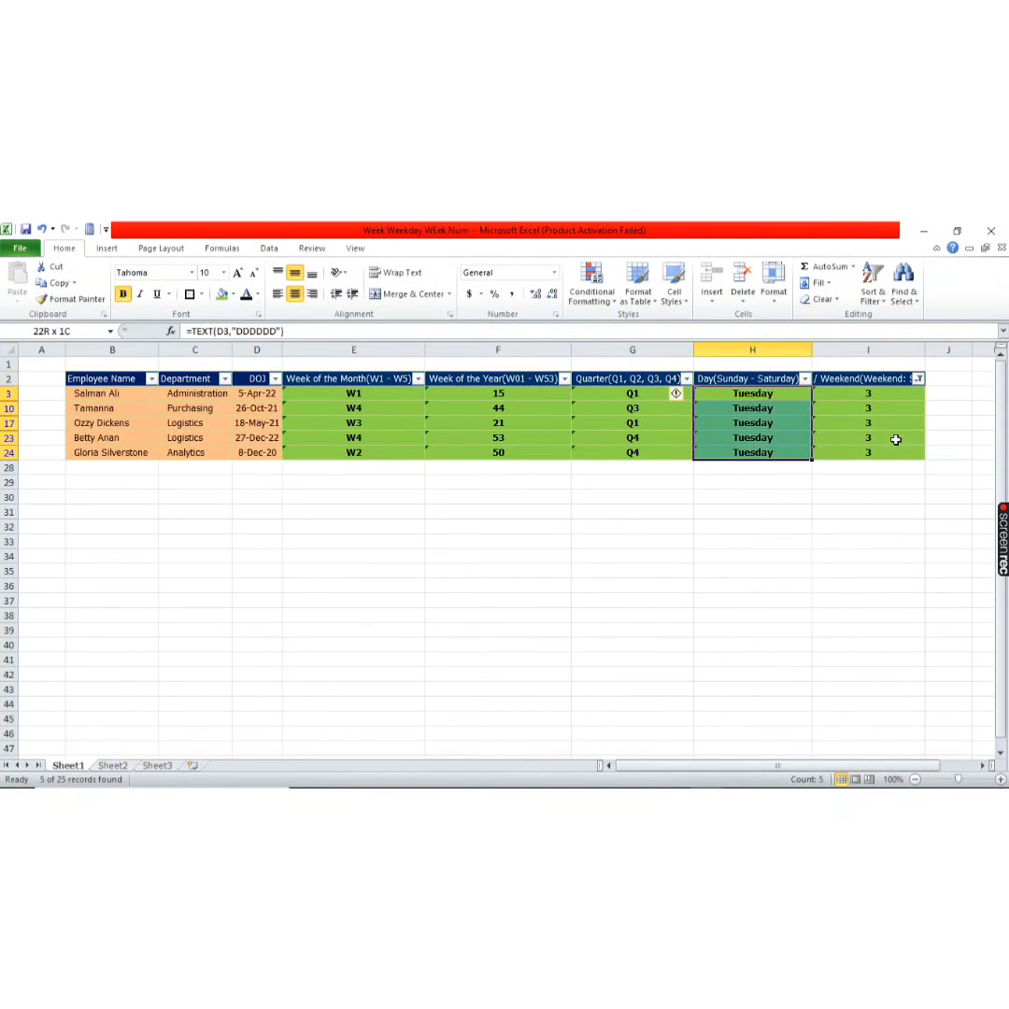
Change the Weekday / Weekend filter to show only 4 and select the visible day names in the Day column
key(Up)
key(Right)
key(alt+Down)
key(Down)
key(Down)
key(Down)
key(Down)
key(Down)
key(Down)
key(Down)
key(Down)
key(Down)
key(Down)
key(Down)
key(space)
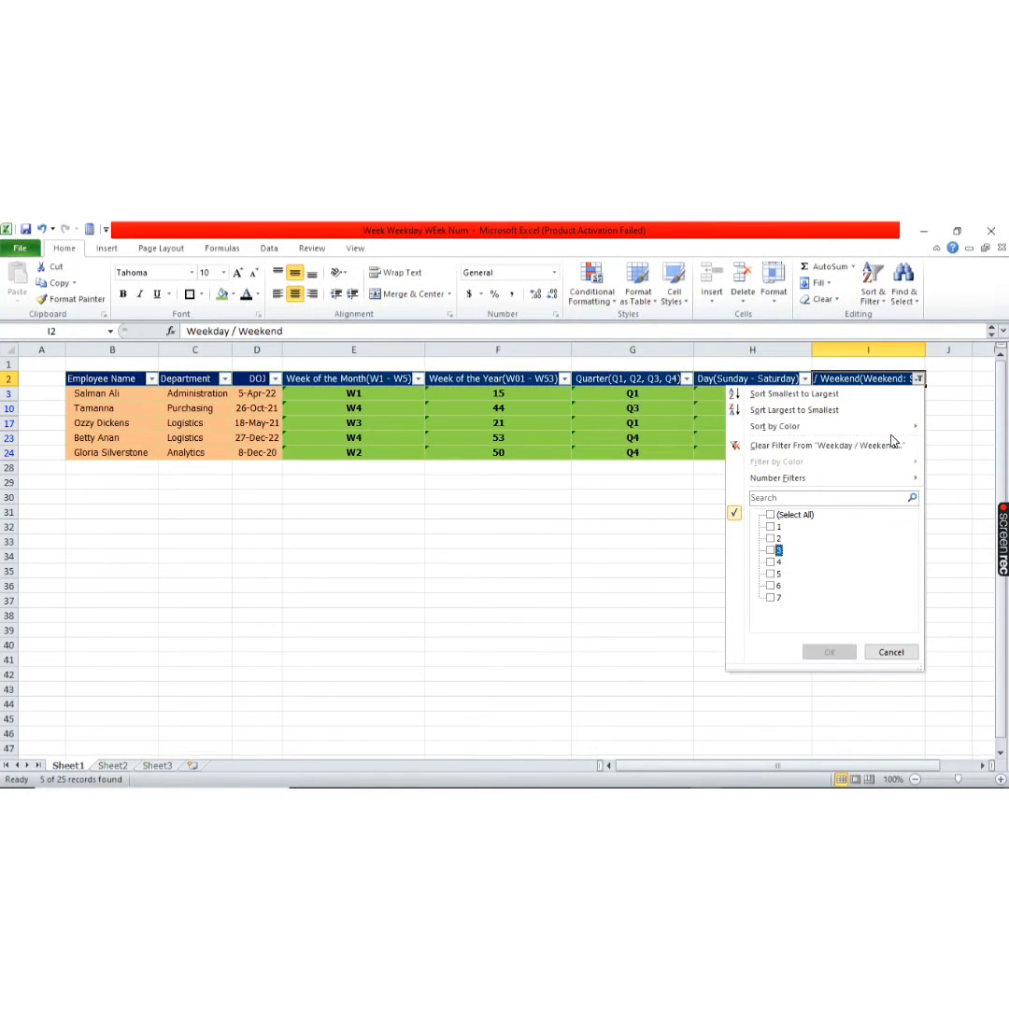
key(Down)
key(space)
key(Return)
key(Down)
key(Left)
key(ctrl+shift+Down)
Show only the rows with 5 in the Weekday / Weekend column and select their day names
key(Up)
key(Right)
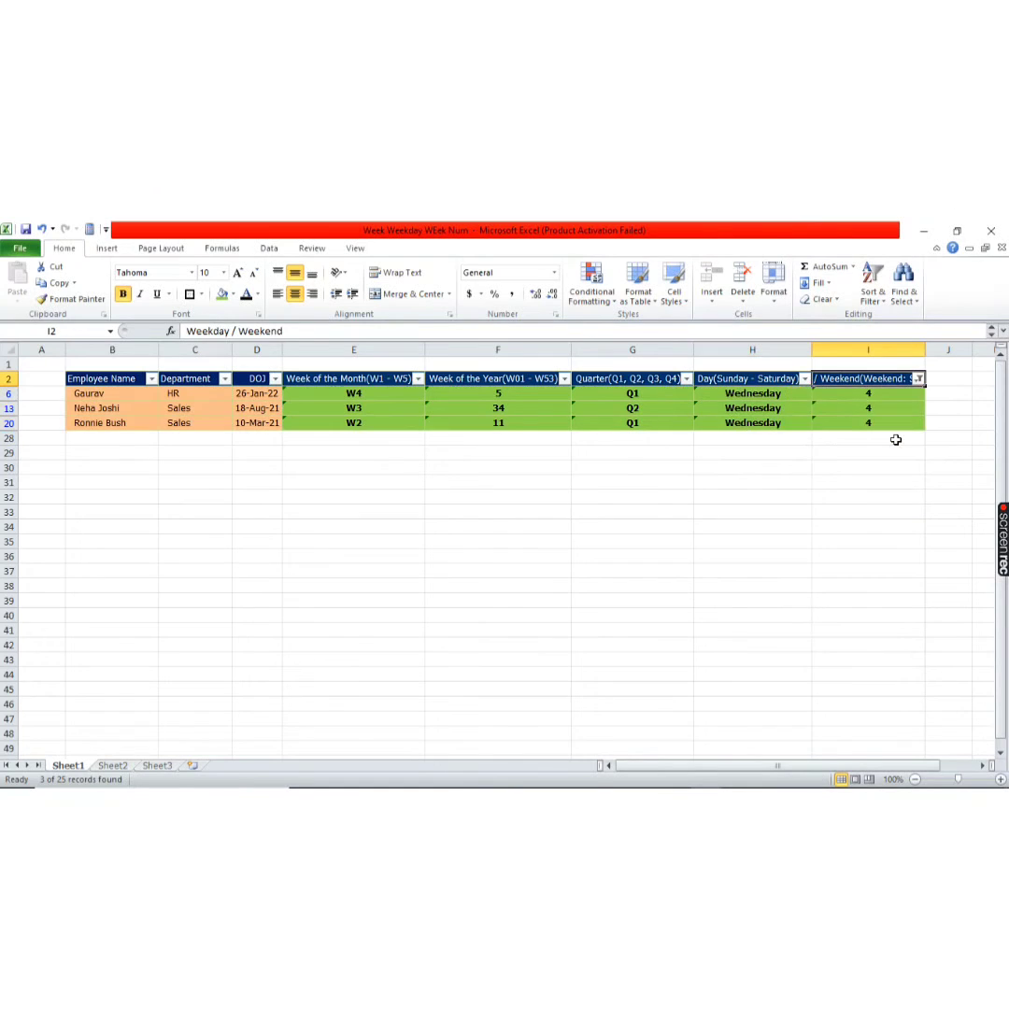
key(alt+Down)
key(Down)
key(Down)
key(Down)
key(Down)
key(Down)
key(Down)
key(Down)
key(Down)
key(Down)
key(Down)
key(space)
key(Down)
key(space)
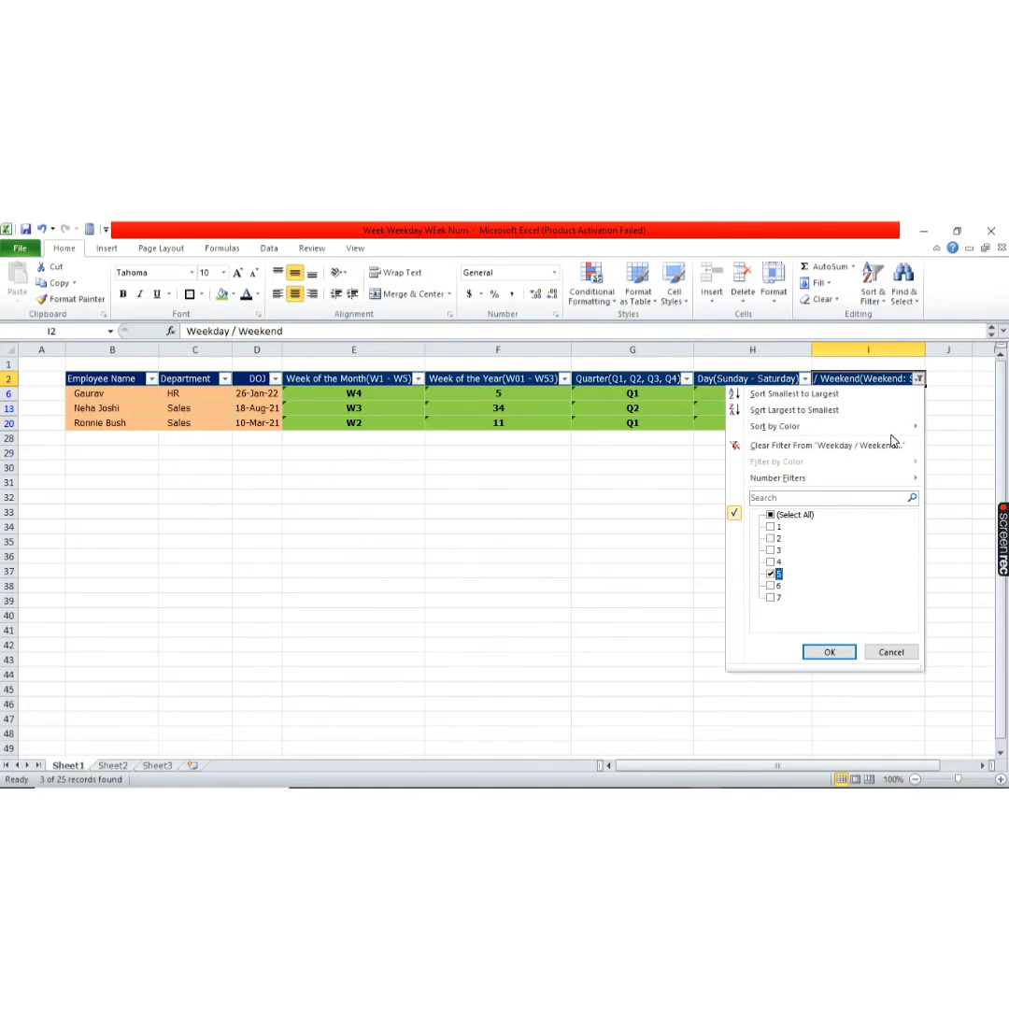
key(Return)
key(Down)
key(Left)
key(ctrl+shift+Down)
Show only the rows with 6 in the Weekday / Weekend column and go to the first matching day name
key(Up)
key(Right)
key(alt+Down)
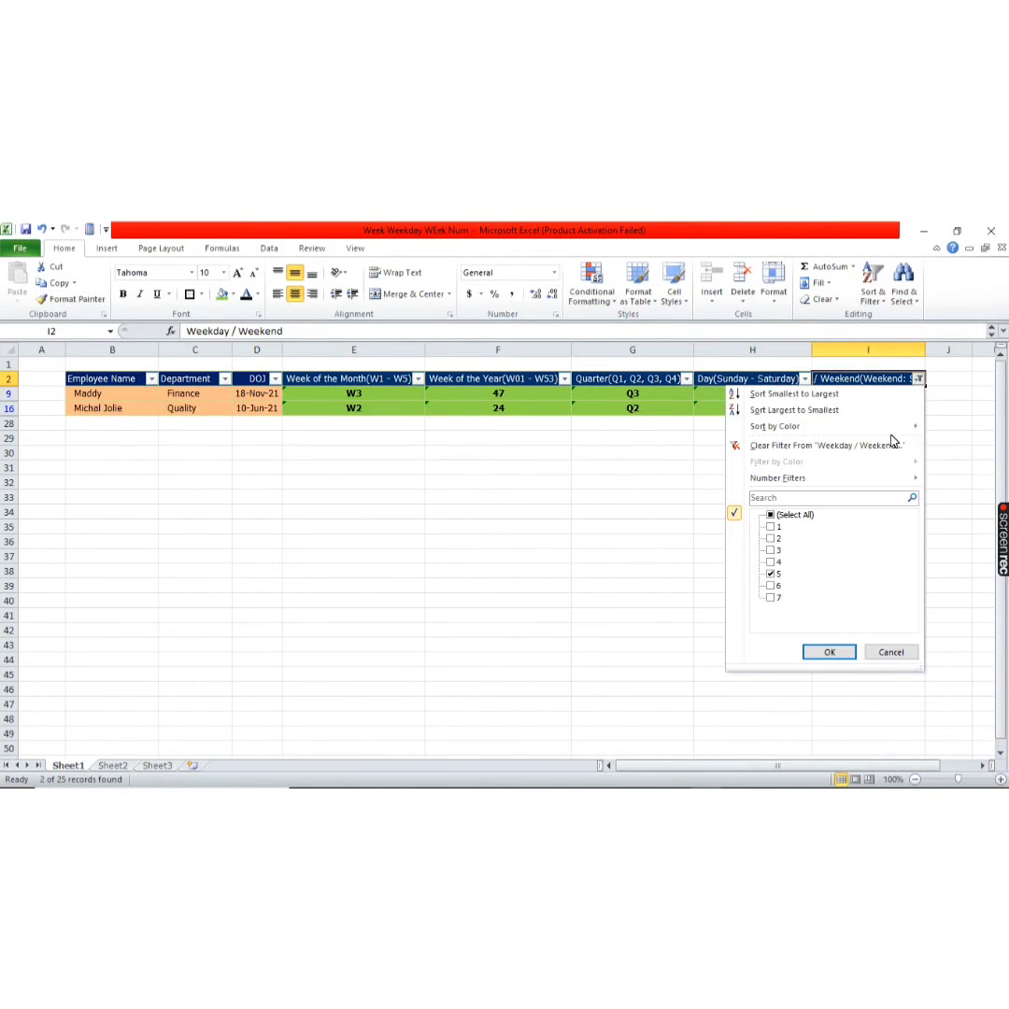
key(space)
key(Down)
key(space)
key(Return)
key(Down)
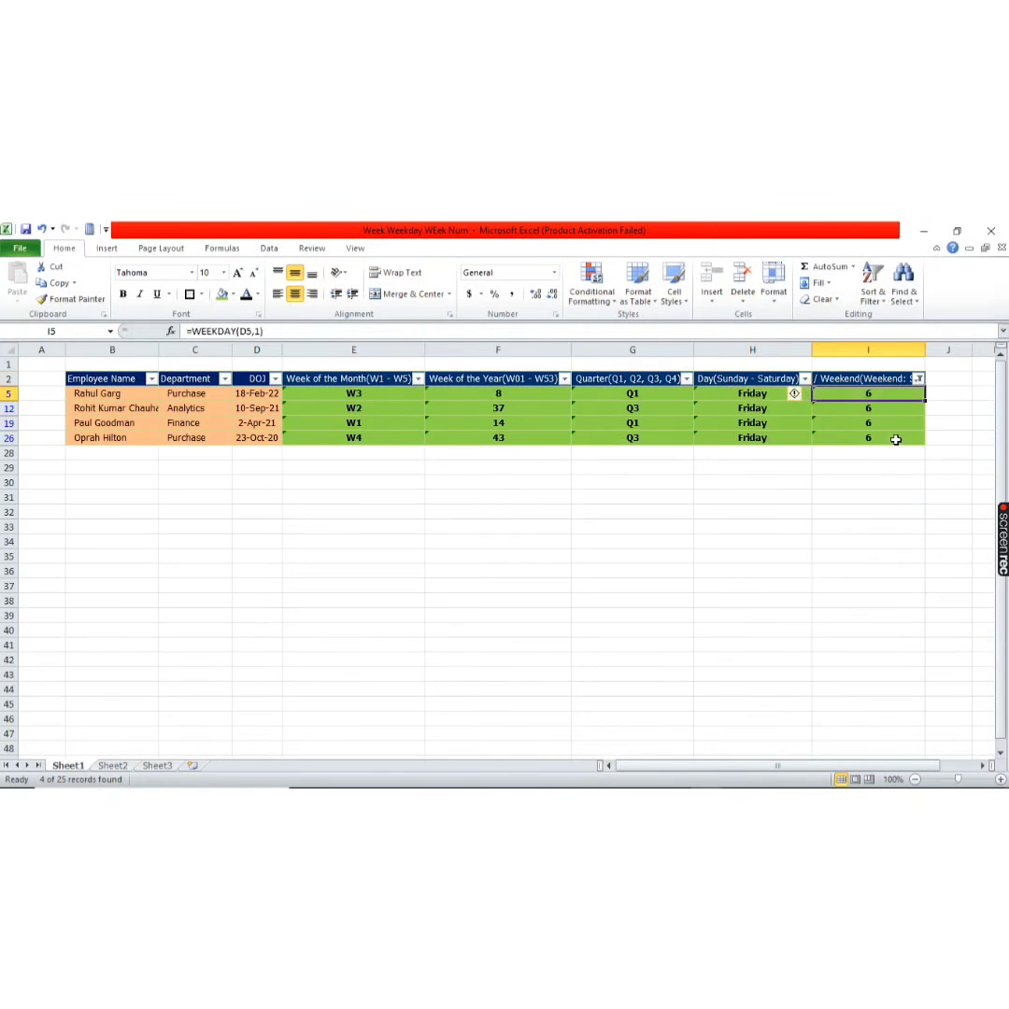
key(Left)
Turn off filtering on the header row and return to the WEEKDAY formula in cell I3
key(Up)
key(Right)
key(ctrl+shift+l)
key(Down)
key(ctrl+shift+Down)
key(Up)
key(Down)
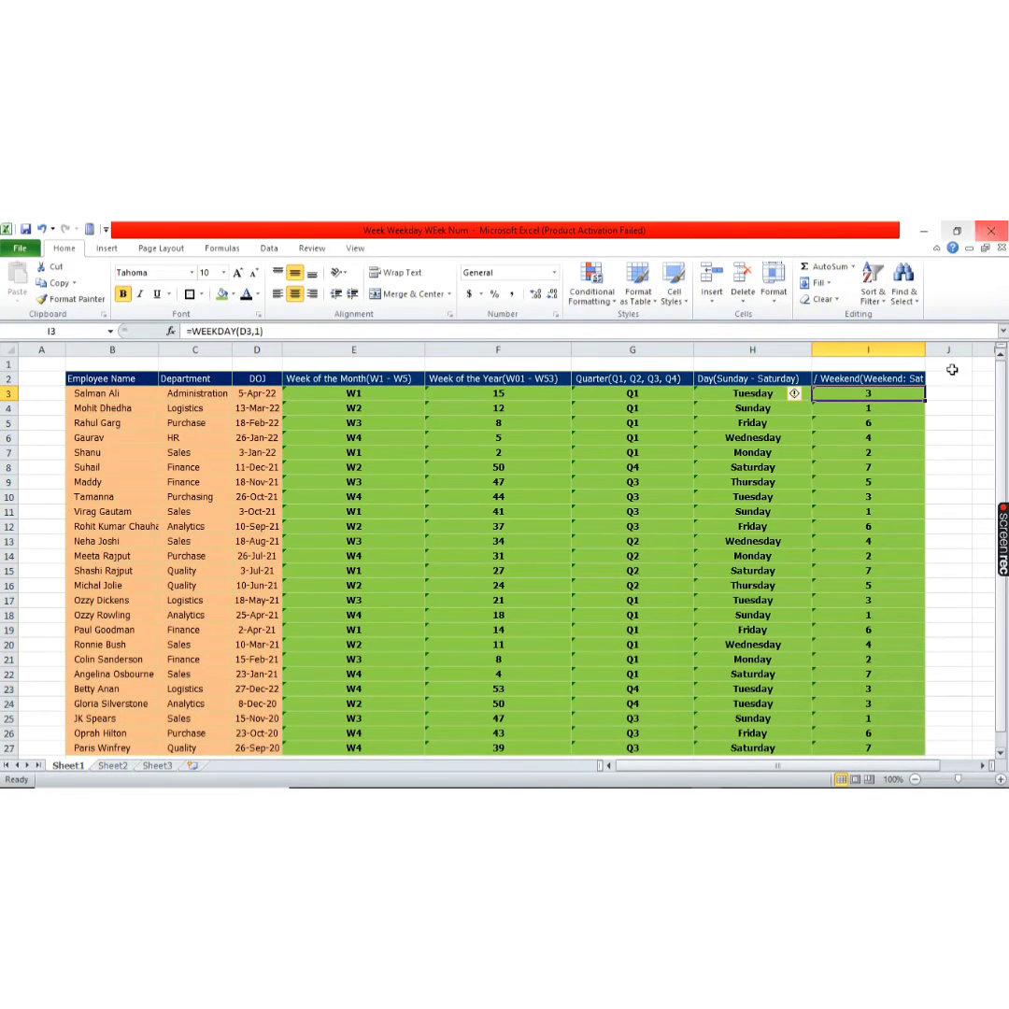
Change the formula in I3 to =WEEKDAY(D3,2) to number the days from Monday to Sunday
click(277, 333)
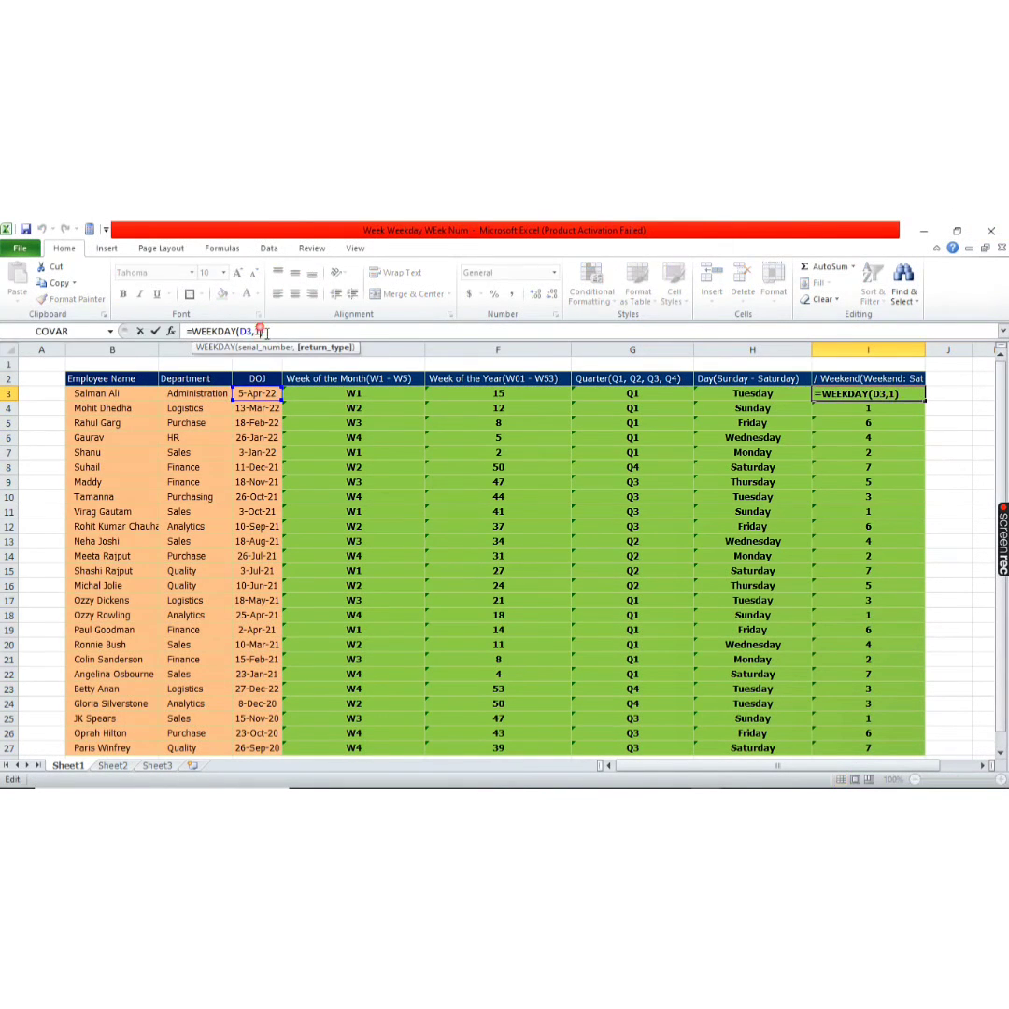
key(BackSpace)
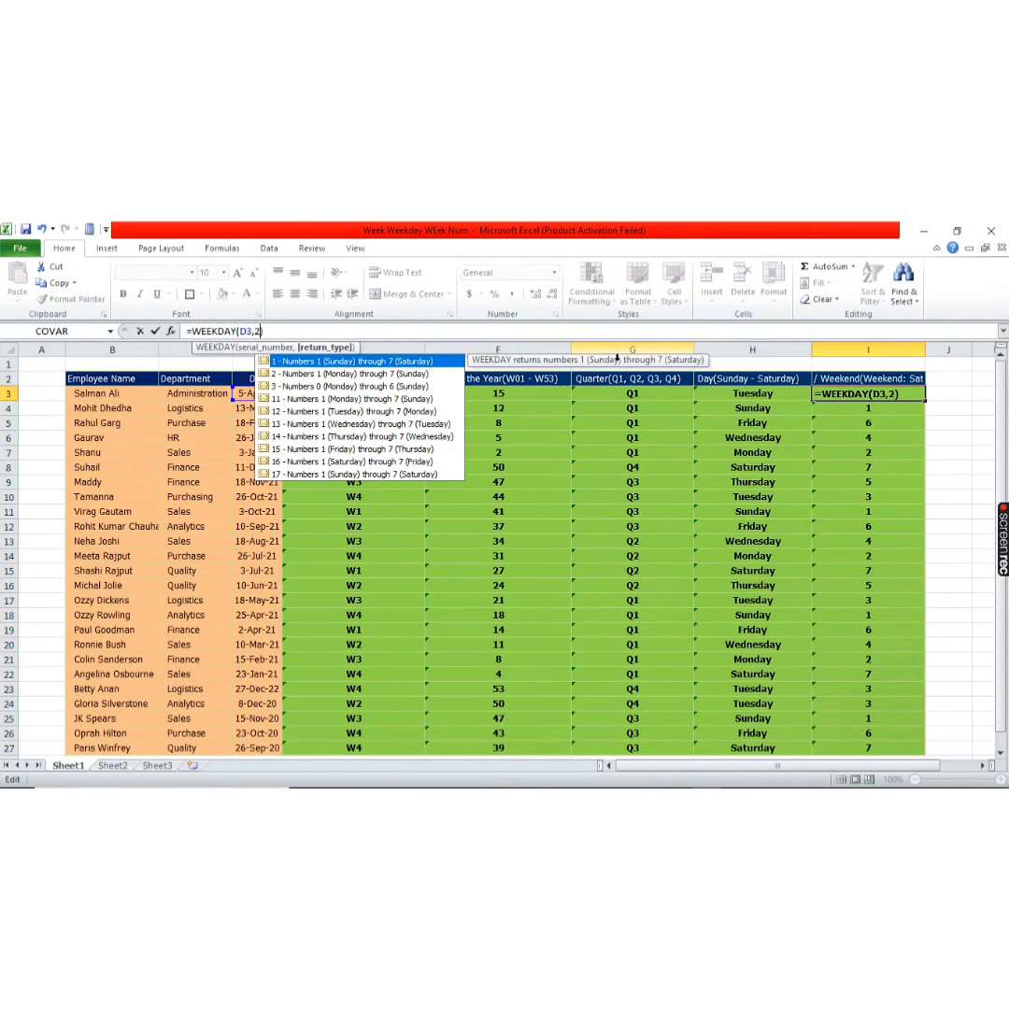
text(2)
key(Return)
Fill the updated WEEKDAY formula from I3 down the column to row 27
key(Up)
key(ctrl+shift+Down)
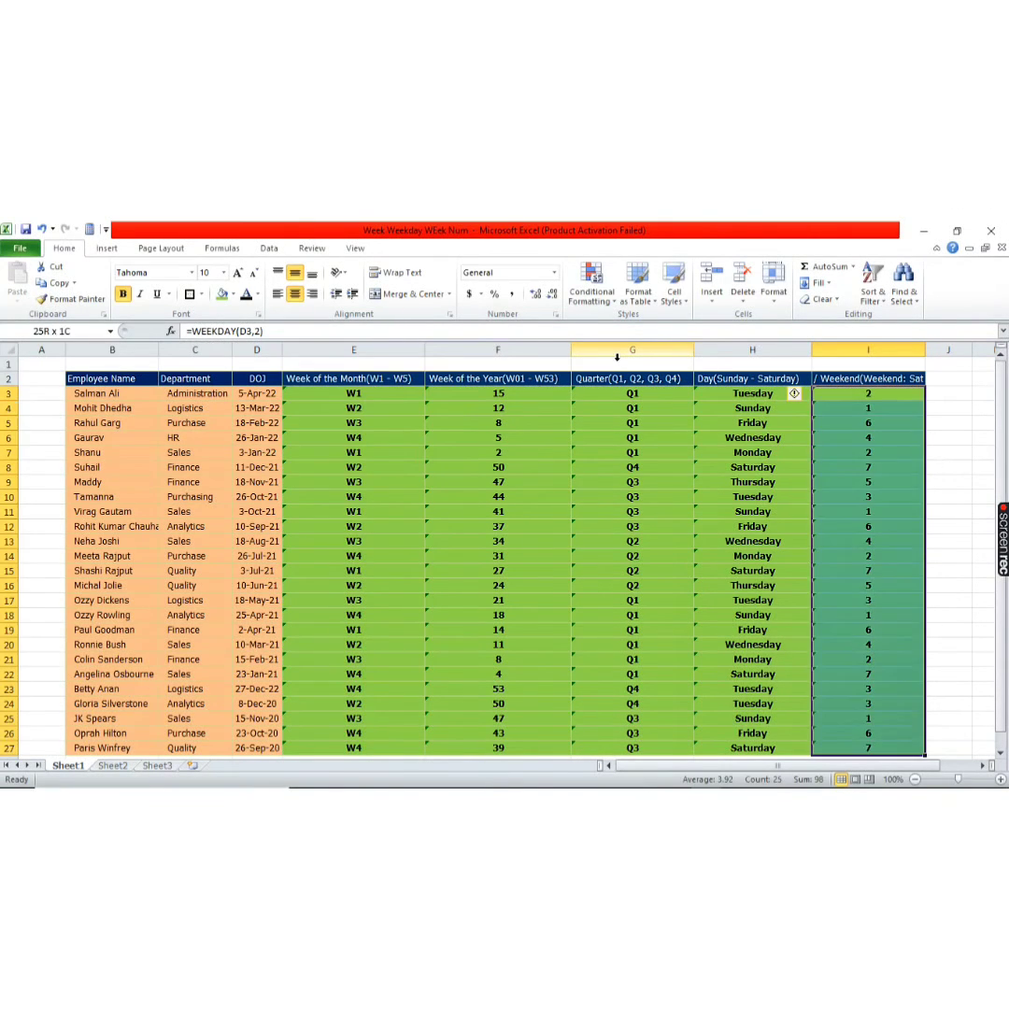
key(ctrl+d)
key(Up)
key(Down)
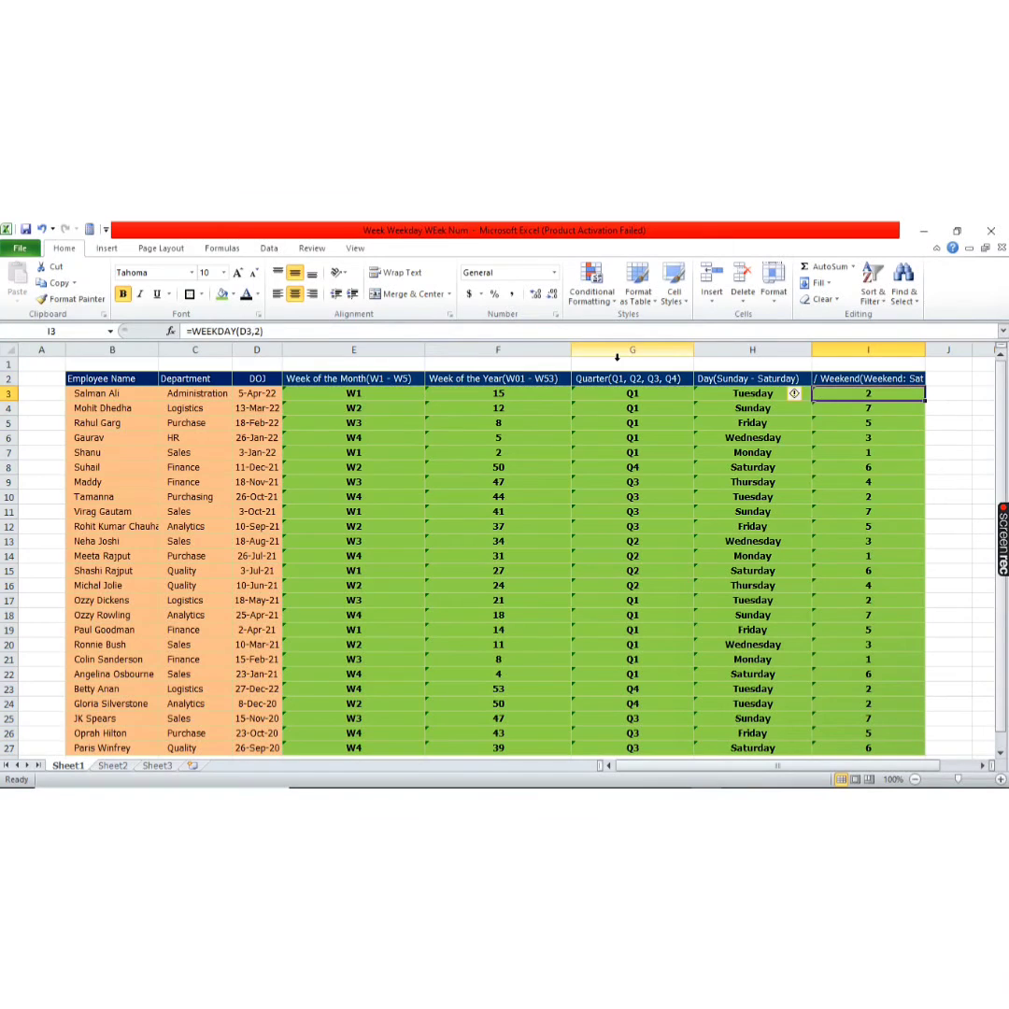
Turn header filtering back on and filter the renumbered Weekday / Weekend column to show only 1, checking the day names
key(Up)
key(shift+space)
key(ctrl+shift+l)
key(alt+Down)
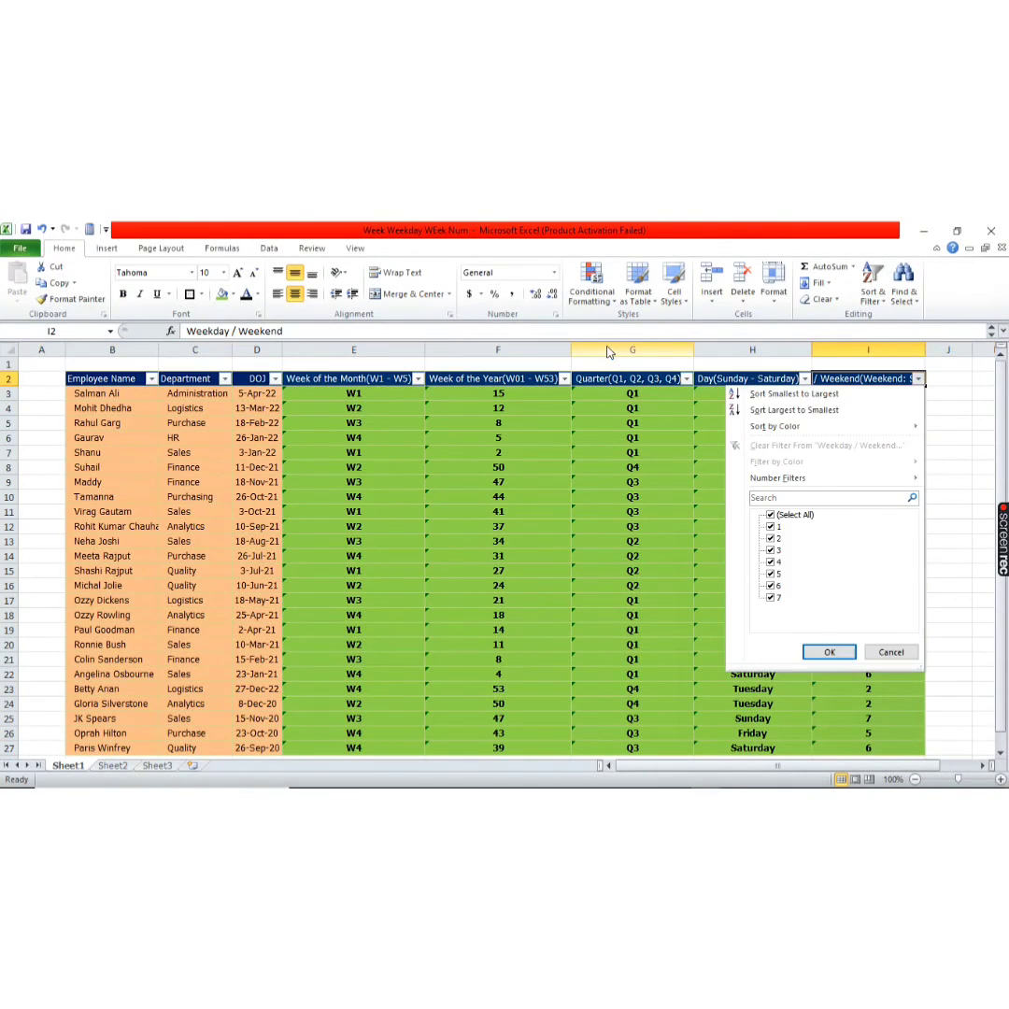
key(Tab)
key(Tab)
key(space)
key(Down)
key(space)
key(Return)
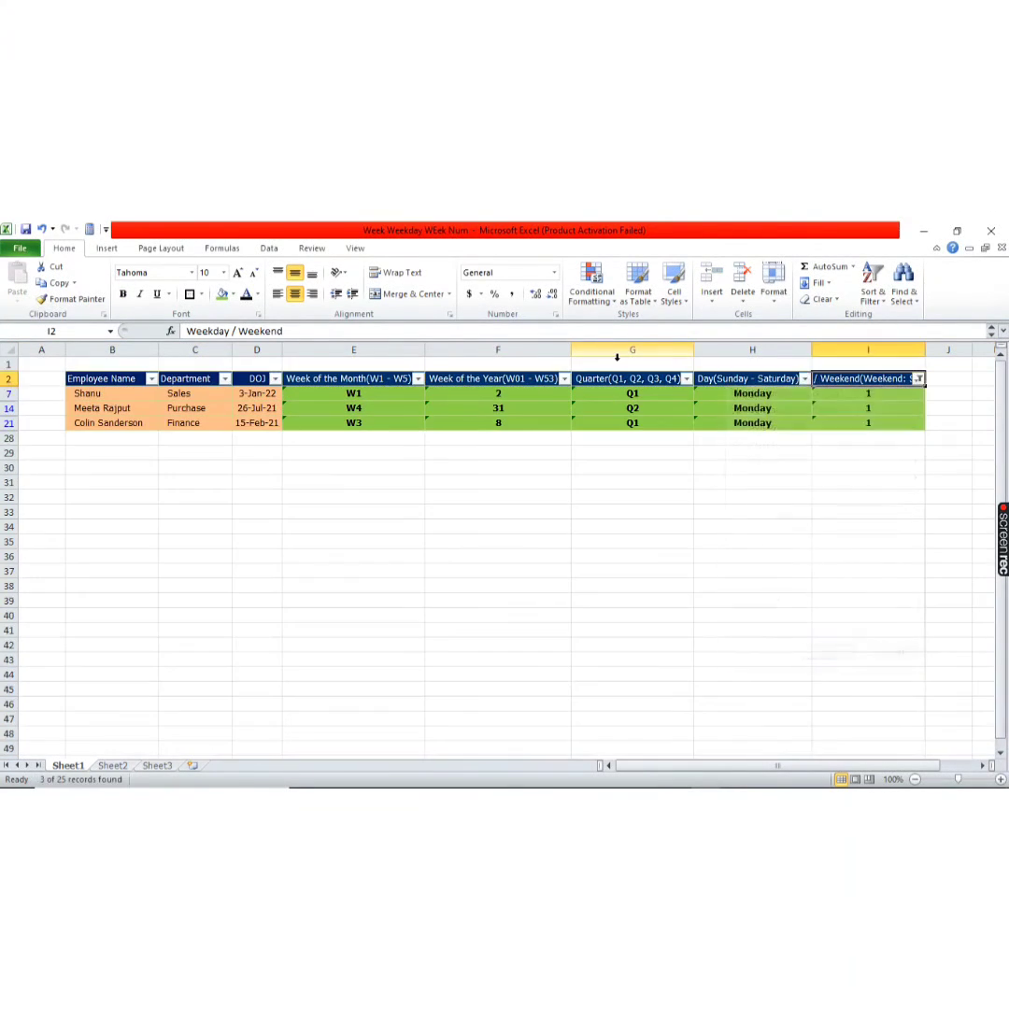
key(Down)
key(Left)
Switch the filter on the renumbered Weekday / Weekend column to only 2 and check the matching day names
key(Right)
key(Up)
key(alt+Down)
key(Down)
key(Down)
key(Down)
key(Down)
key(Down)
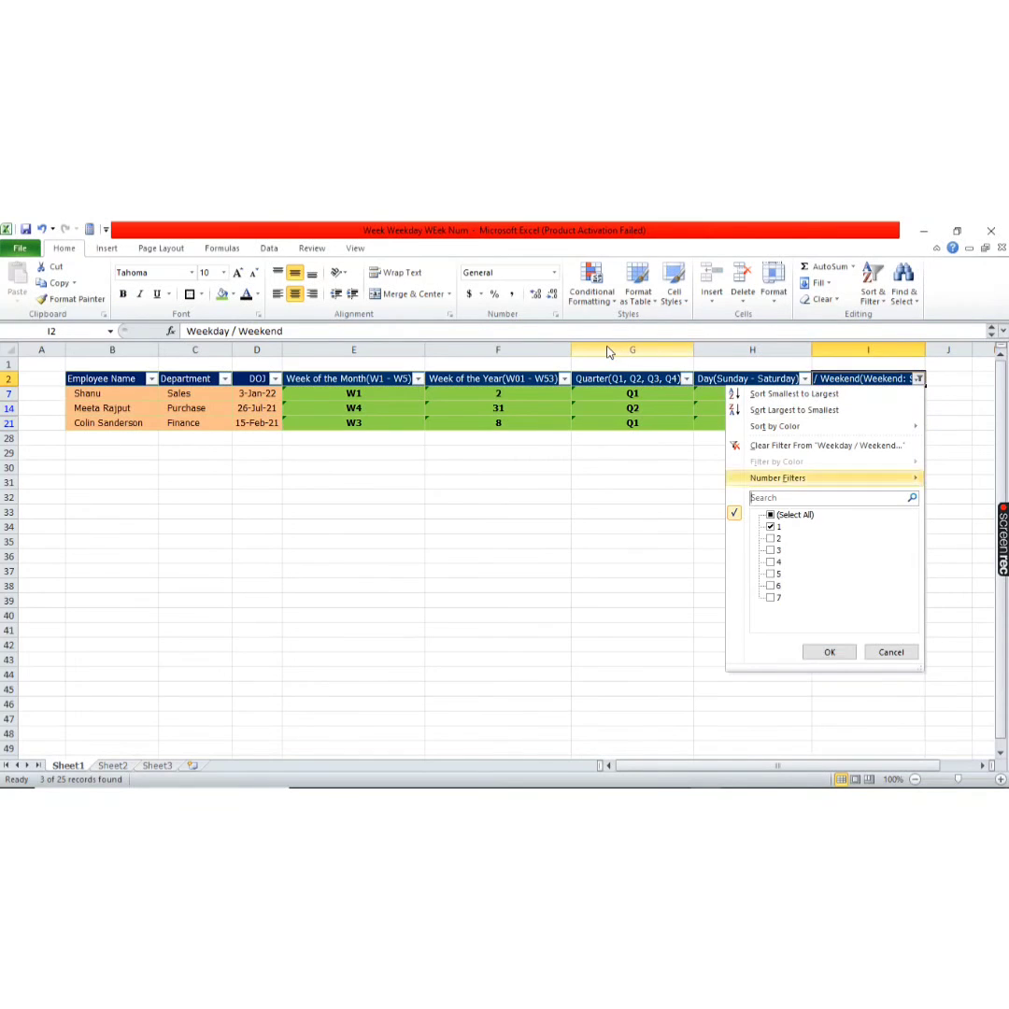
key(Down)
key(Down)
key(Down)
key(space)
key(Down)
key(space)
key(Return)
key(Down)
key(Left)
key(Right)
Filter the Weekday / Weekend column to show only 7 and select the matching day names
key(Up)
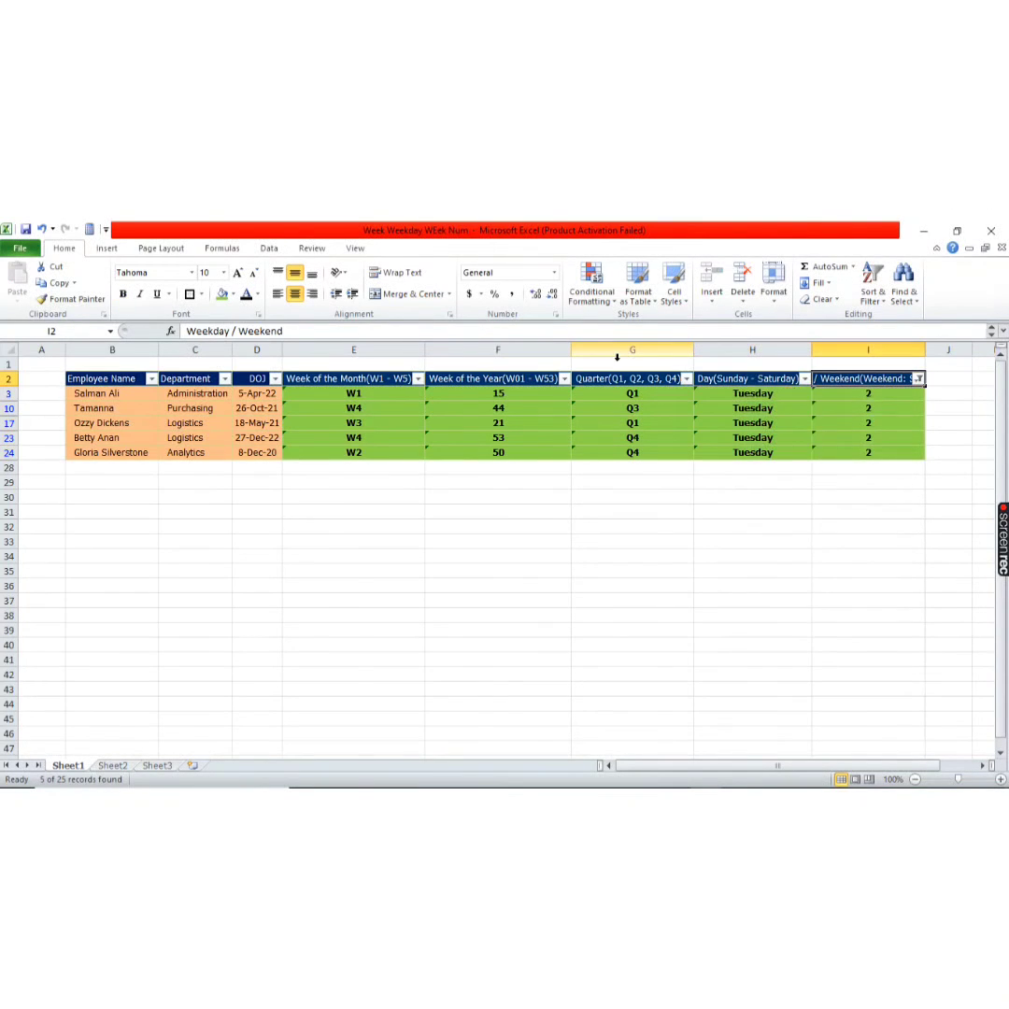
key(alt+Down)
key(Down)
key(Down)
key(Down)
key(Down)
key(Down)
key(Down)
key(Down)
key(Down)
key(Down)
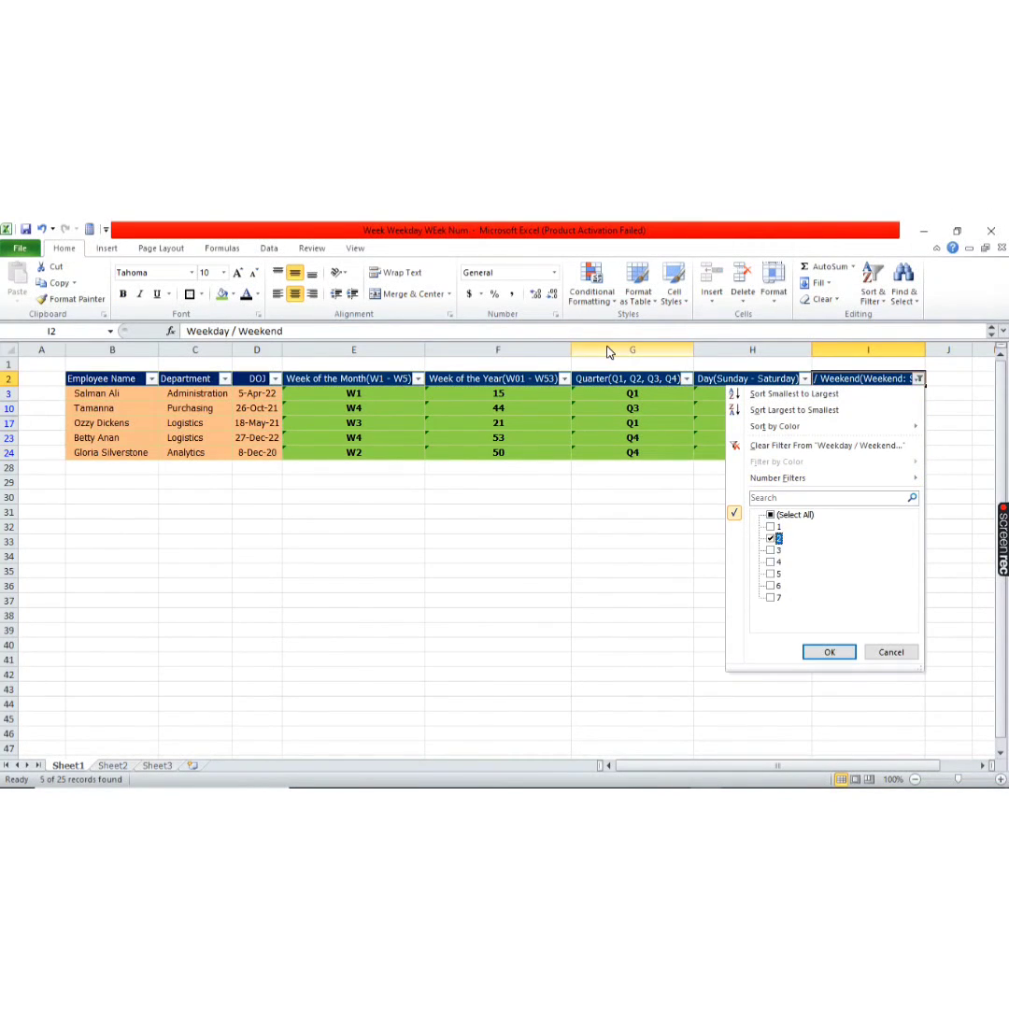
key(space)
key(Down)
key(Down)
key(Down)
key(space)
key(Return)
key(Down)
key(Left)
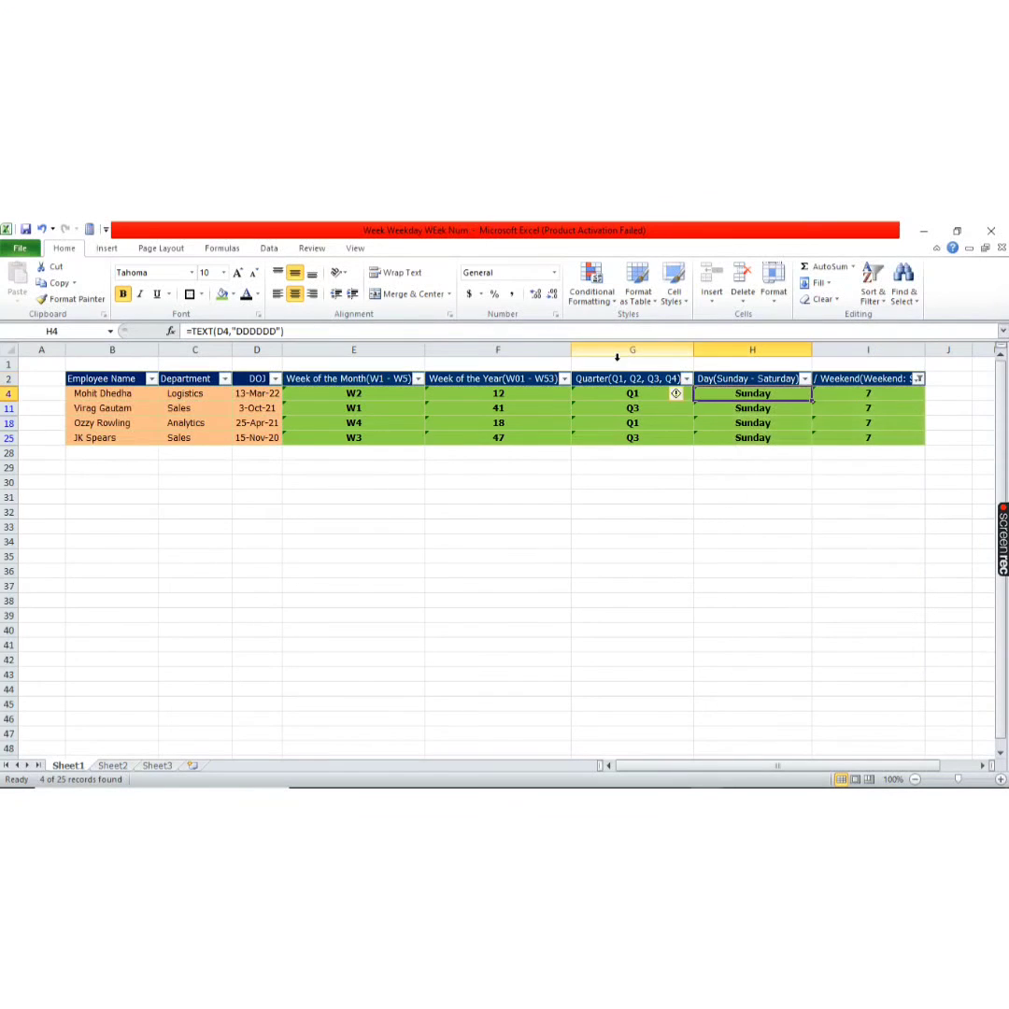
key(ctrl+shift+Down)
Remove the filters from the header row, starting from the Weekday / Weekend heading in I2
key(Right)
key(Up)
key(ctrl+shift+l)
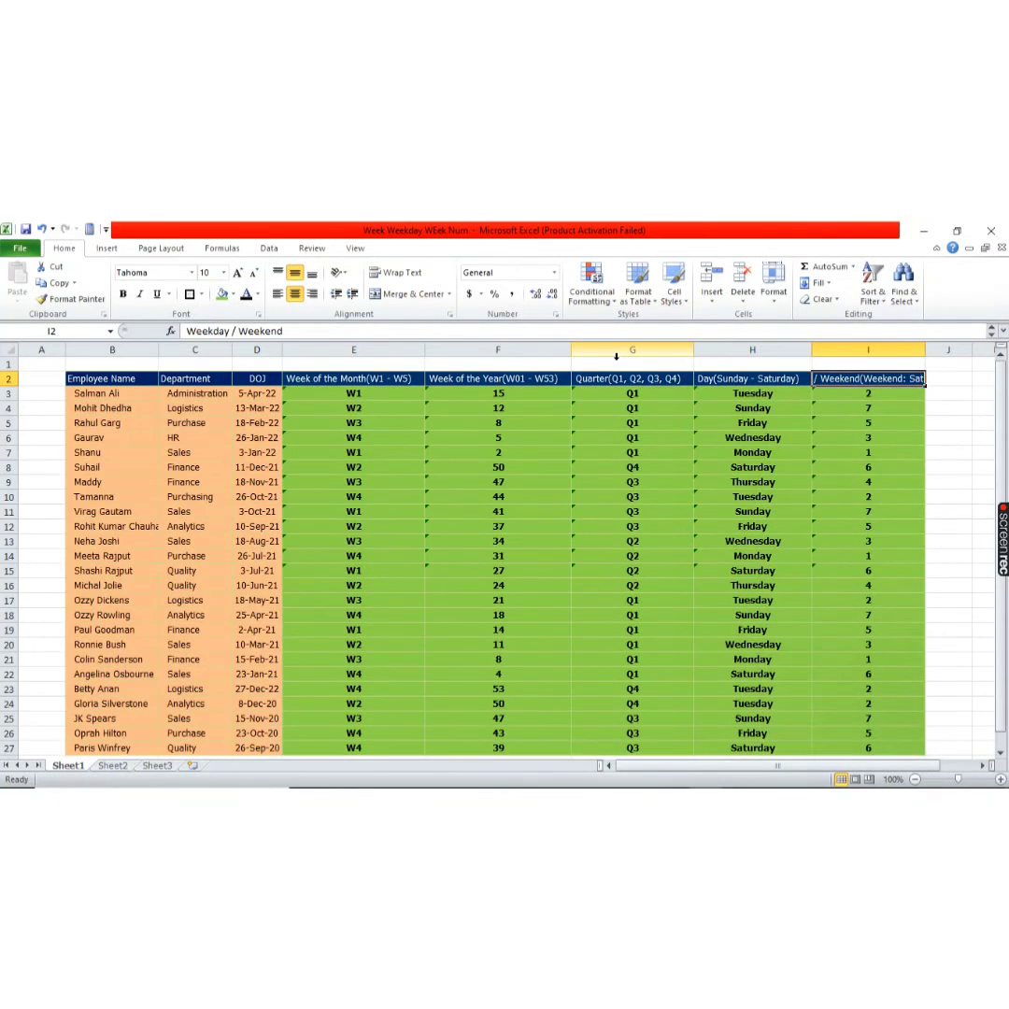
Step through the Weekday / Weekend column from I3 to review the day numbers against the day names
key(Down)
key(Down)
key(Down)
key(Down)
key(Down)
key(Down)
key(Down)
key(Down)
key(Down)
key(Up)
key(Up)
key(Up)
key(Up)
key(Up)
key(Up)
key(Up)
key(Up)
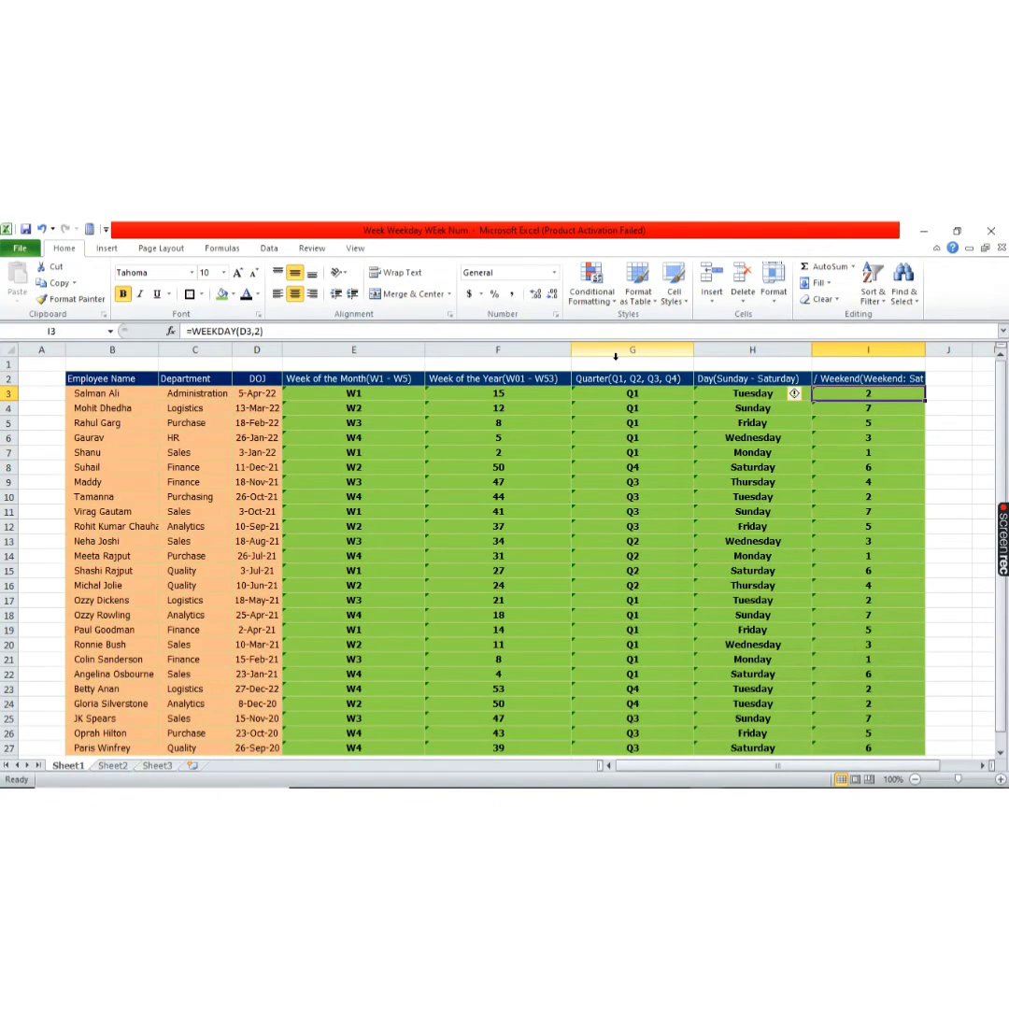
Turn header filtering back on and inspect the filter lists of the Week of the Month and Week of the Year columns
key(Up)
key(ctrl+shift+l)
key(Left)
key(Left)
key(Left)
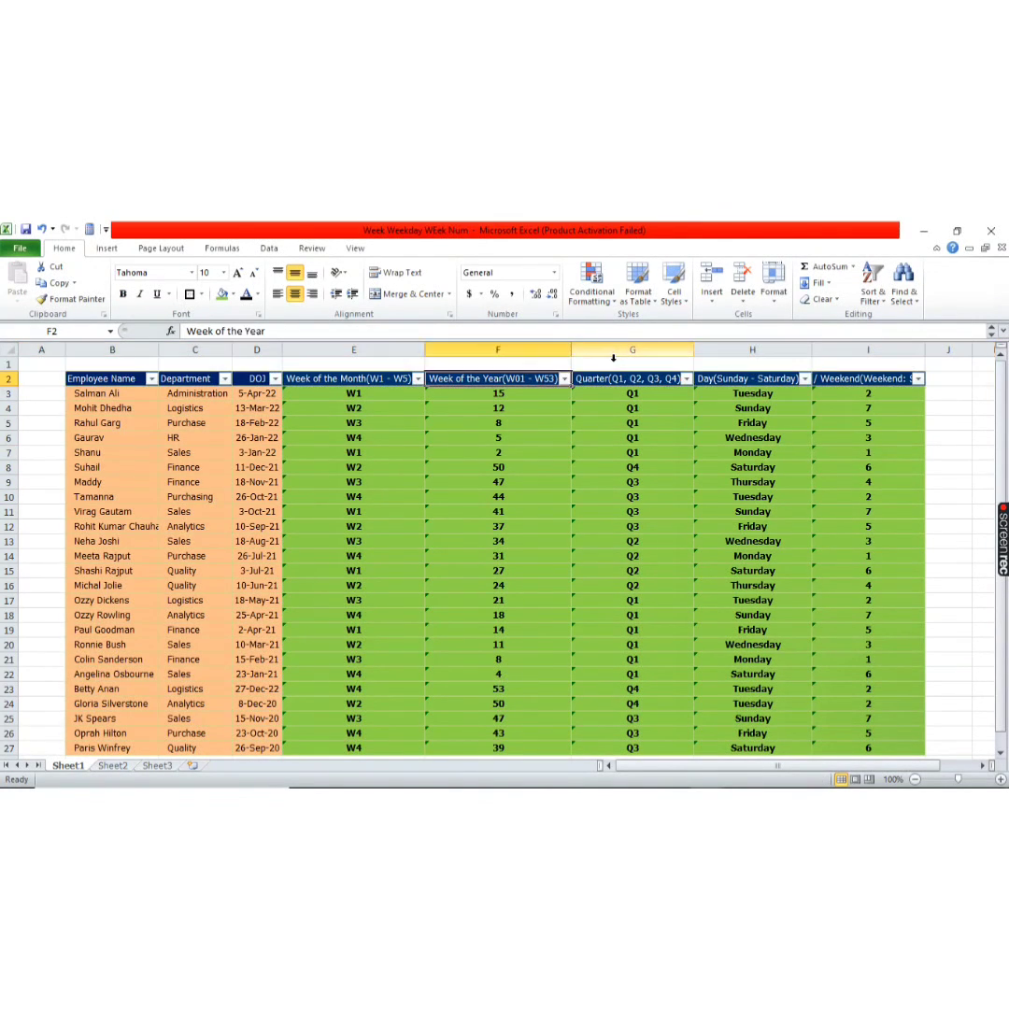
key(Left)
key(alt+Down)
key(Escape)
key(Right)
key(alt+Down)
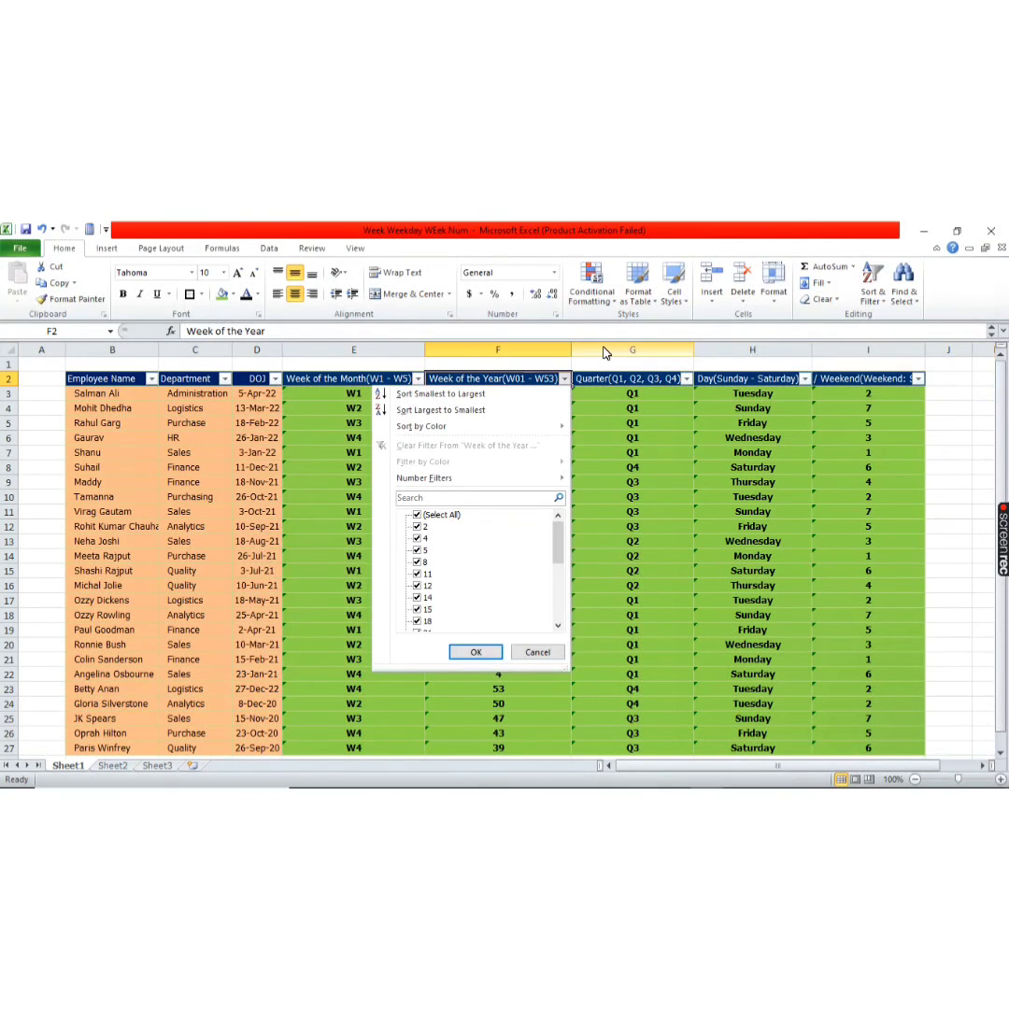
key(Escape)
Inspect the filter lists of the Quarter, Day and Weekday / Weekend columns without applying a filter
key(Right)
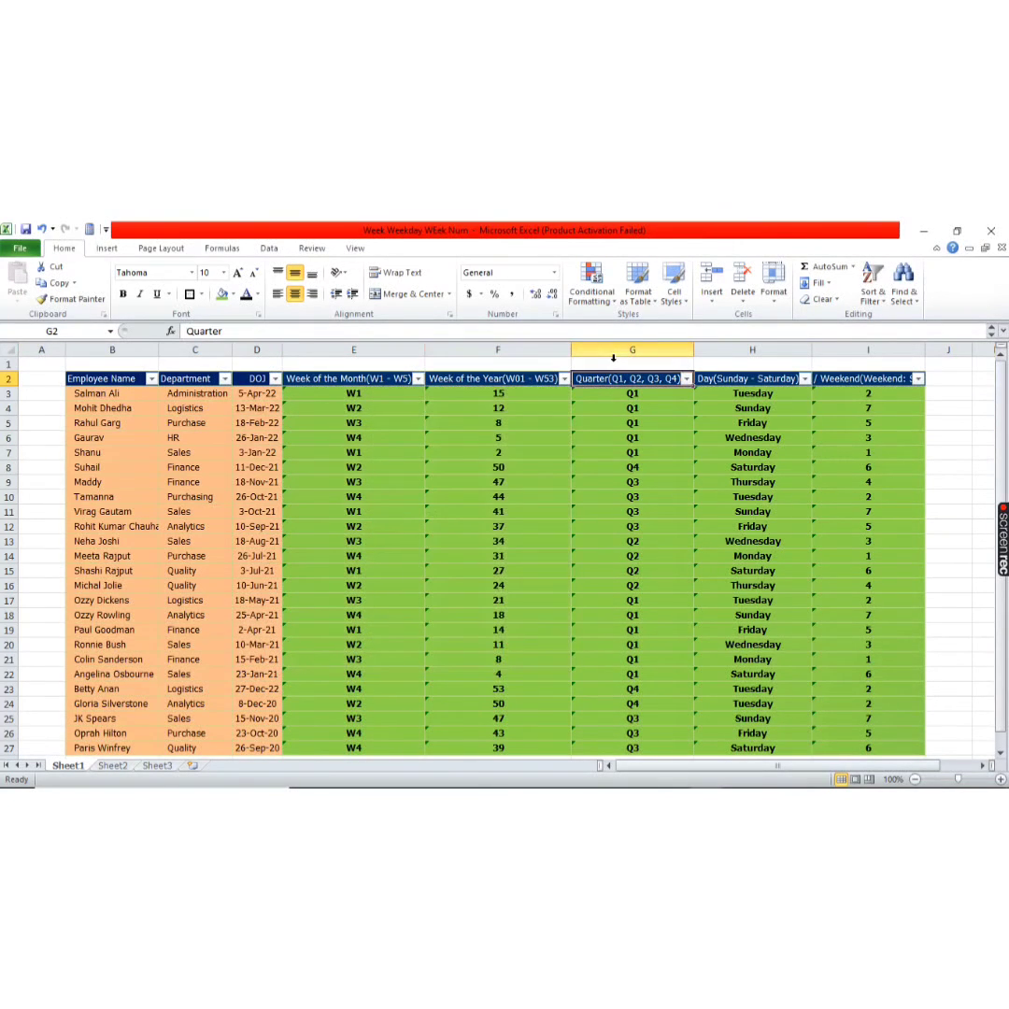
key(alt+Down)
key(Escape)
key(Right)
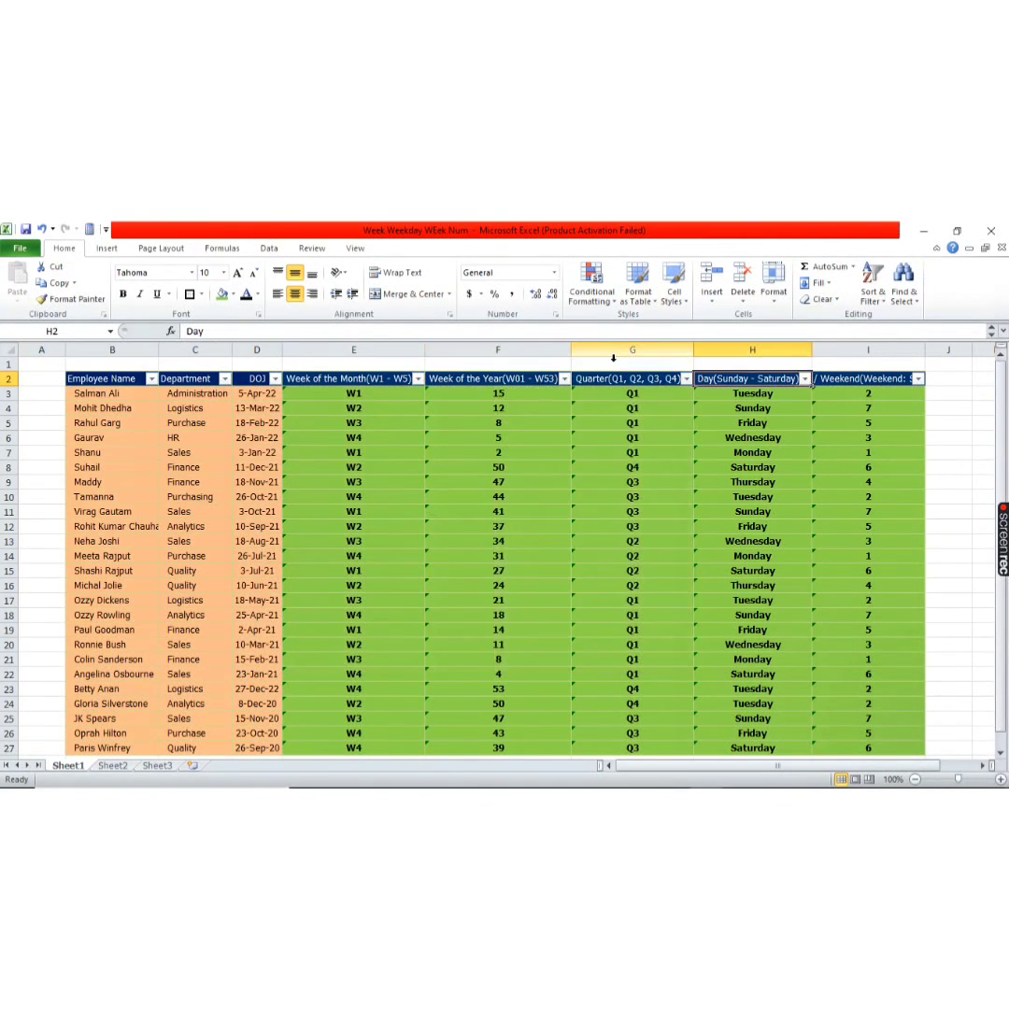
key(alt+Down)
key(Escape)
key(Right)
key(alt+Down)
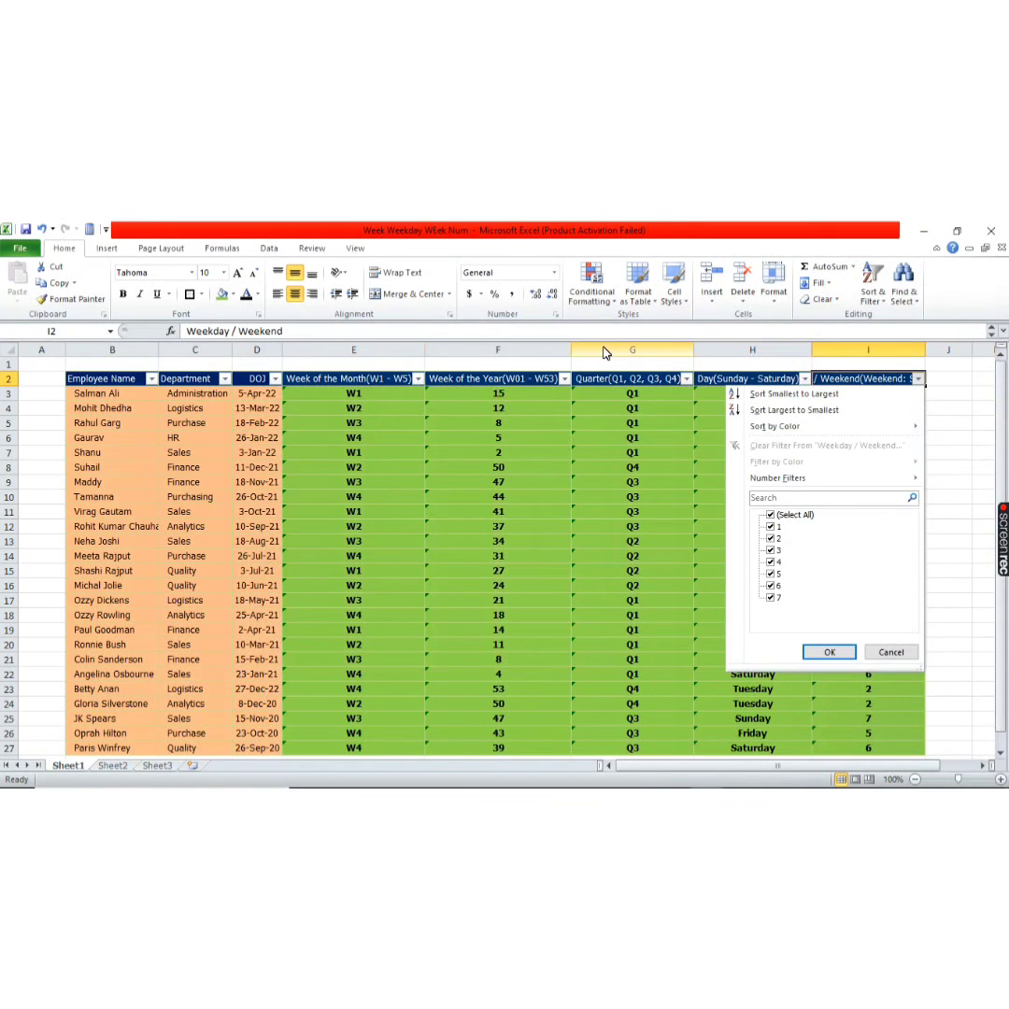
key(Escape)
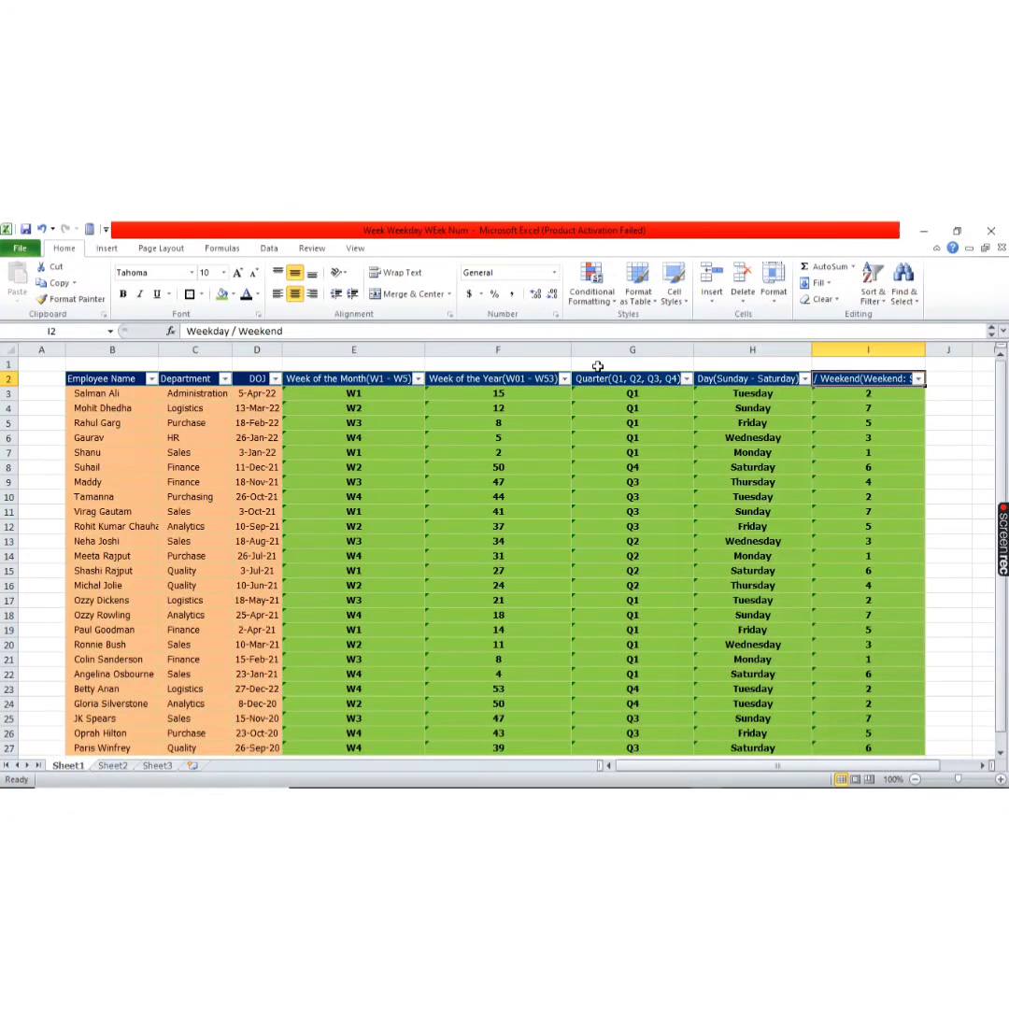
Review the formulas in the first employee's row, going from Weekday / Weekend back to Week of the Year
key(Down)
key(Left)
key(Left)
key(Left)
key(Left)
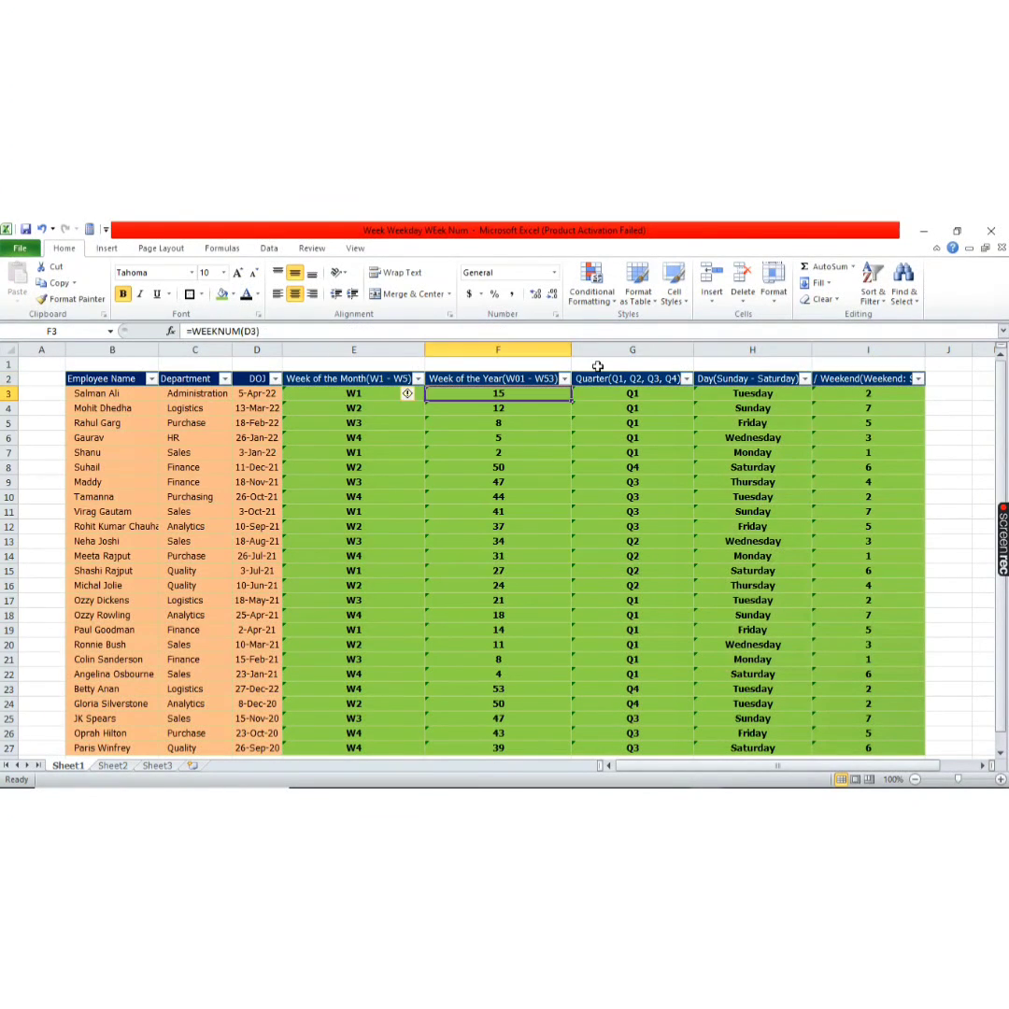